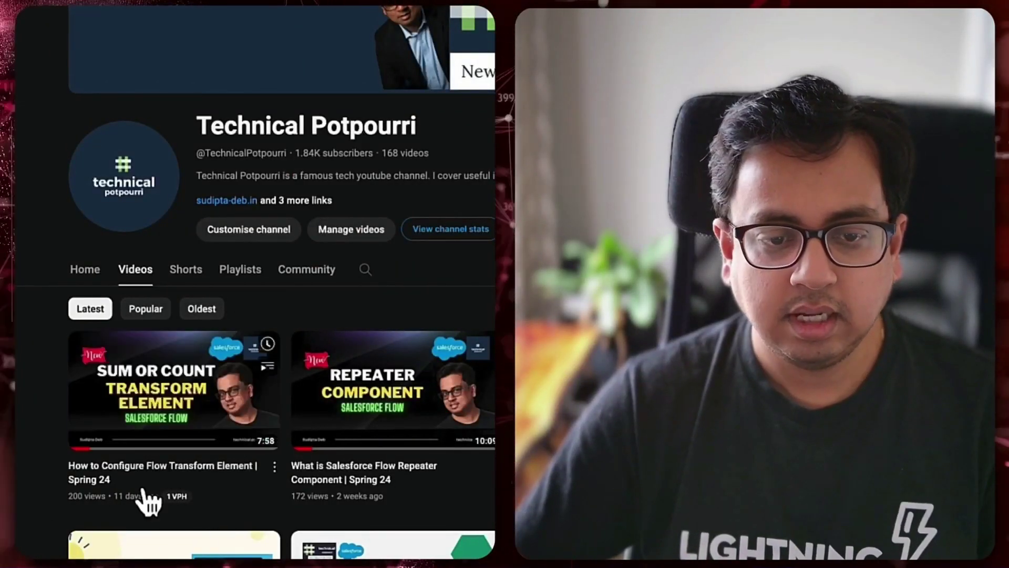
Play the 'How to Configure Flow Transform Element | Spring 24' video from the channel's Videos tab
left_click(147, 470)
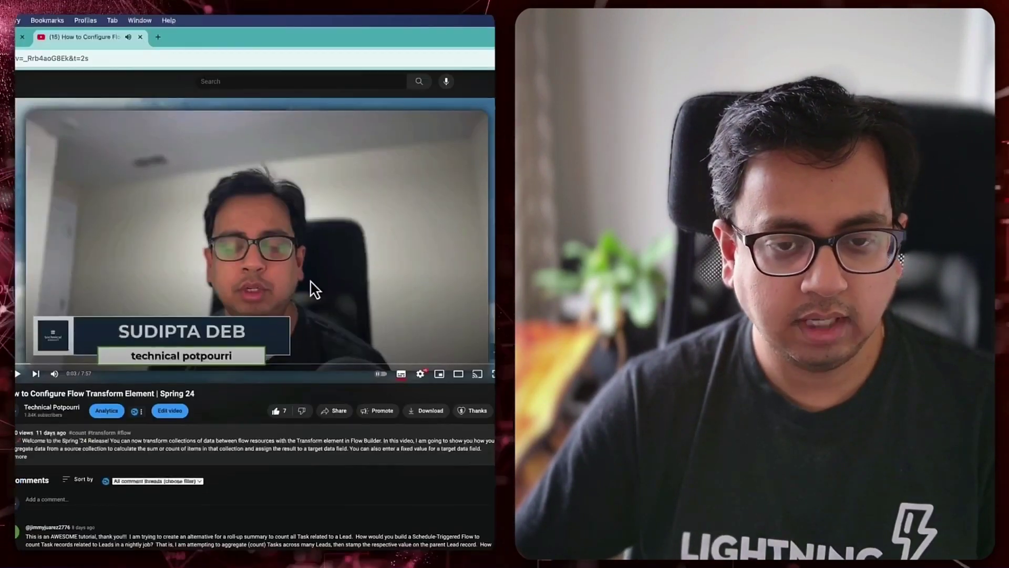
Scroll down to the comment asking how to count a Lead's Tasks with a scheduled flow
scroll(76, 291, "down", 3)
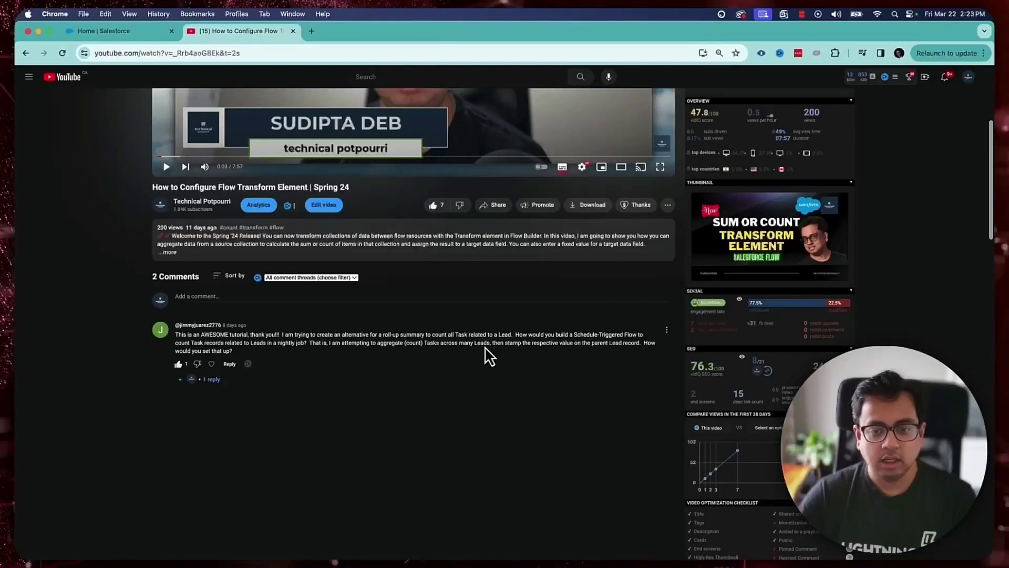
Go to Salesforce Setup's Object Manager, briefly checking the Task object
left_click(133, 35)
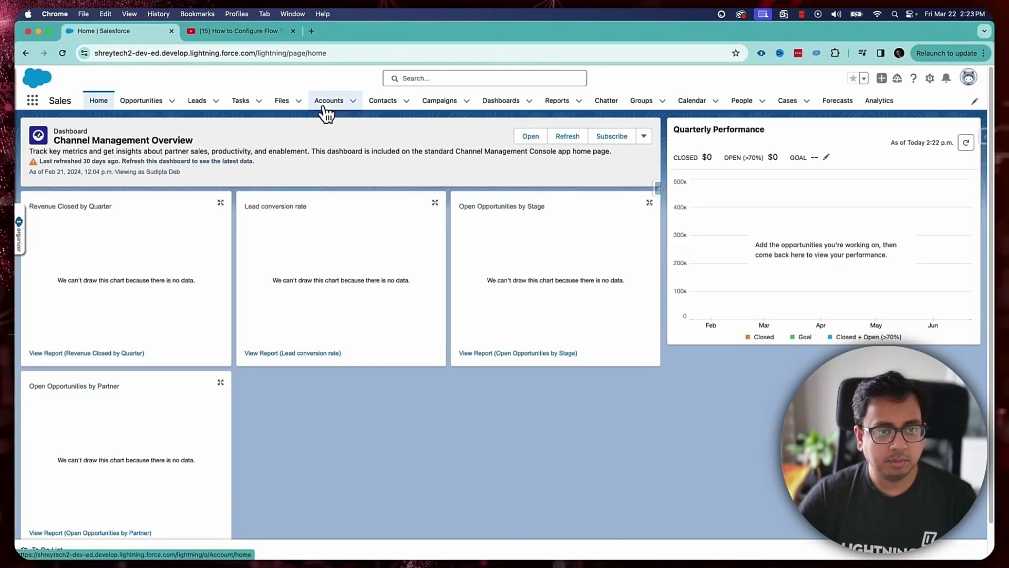
left_click(929, 78)
left_click(924, 107)
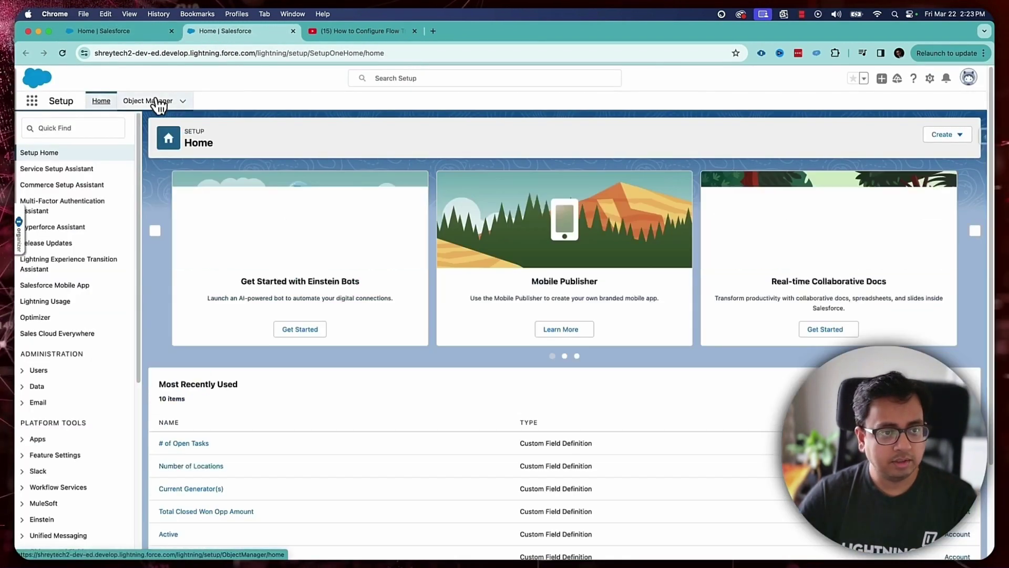
left_click(158, 105)
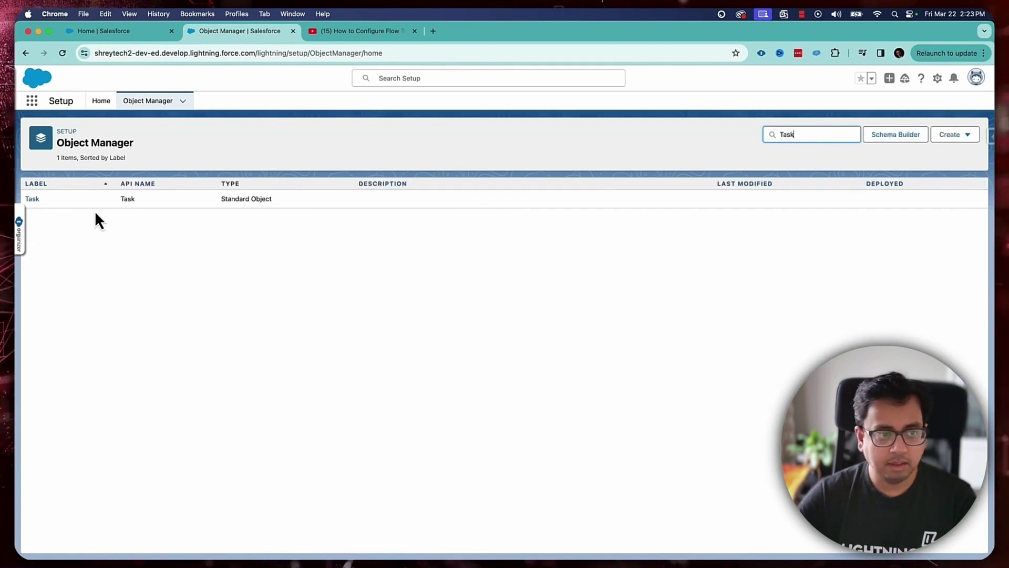
left_click(32, 200)
left_click(160, 104)
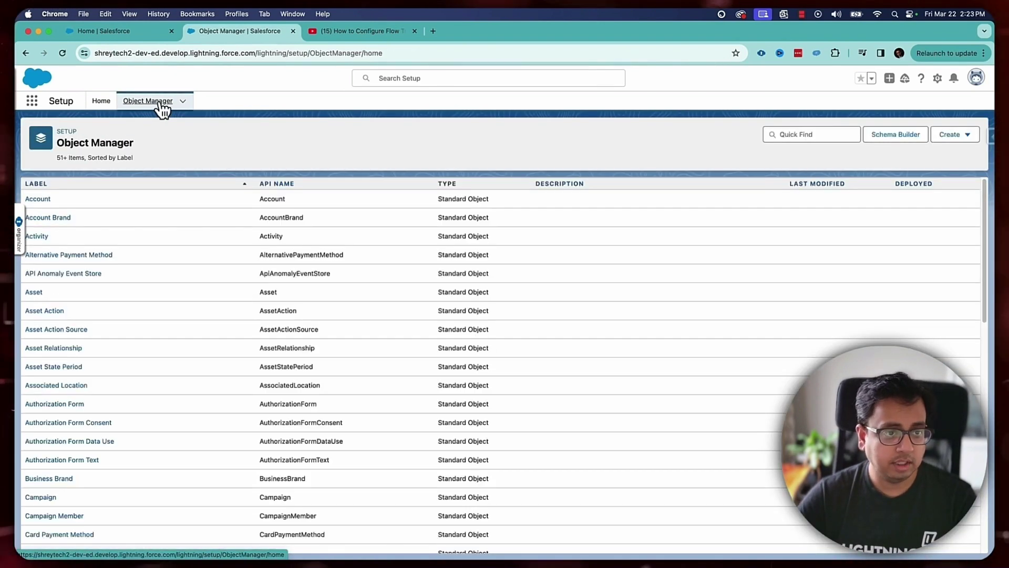
Find the Lead object and open its '# of Open Tasks' field details
left_click(831, 134)
type("Lead")
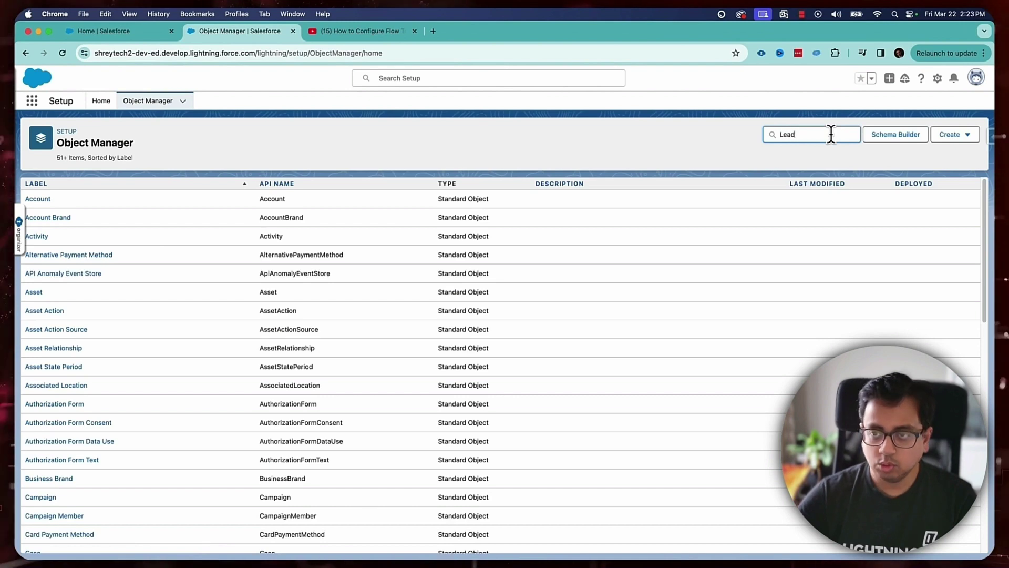
left_click(36, 199)
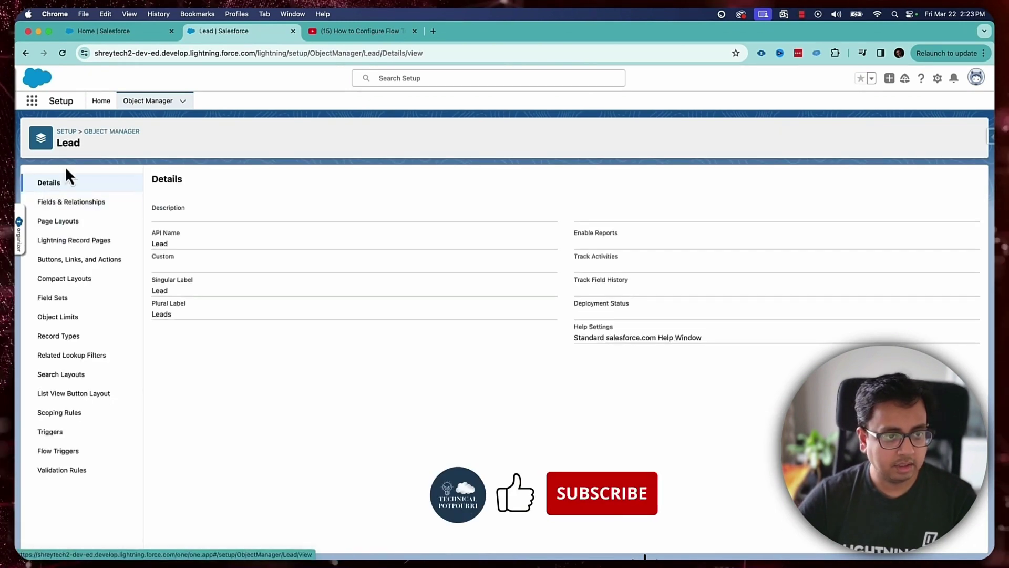
left_click(88, 203)
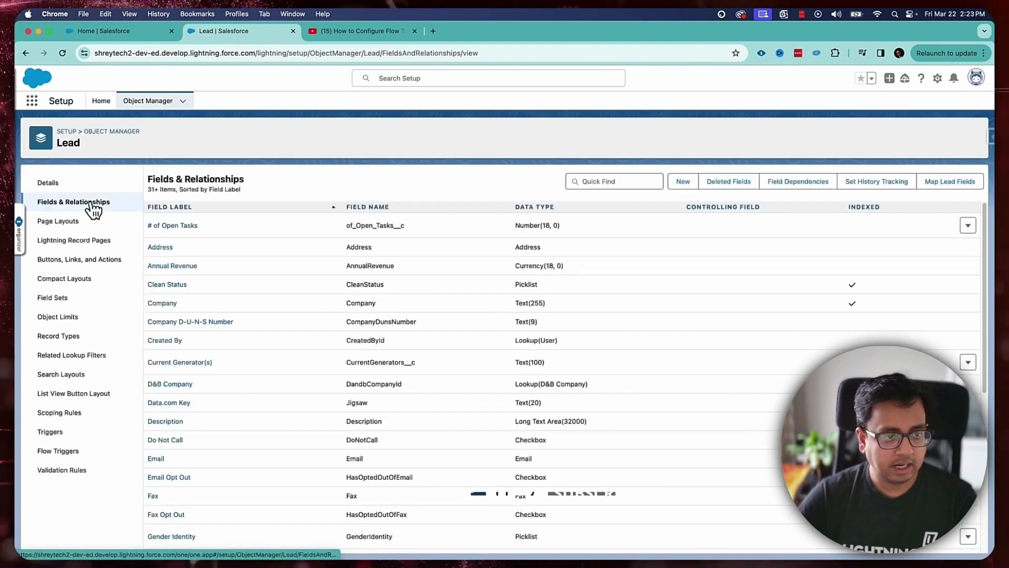
left_click(637, 180)
type("# of")
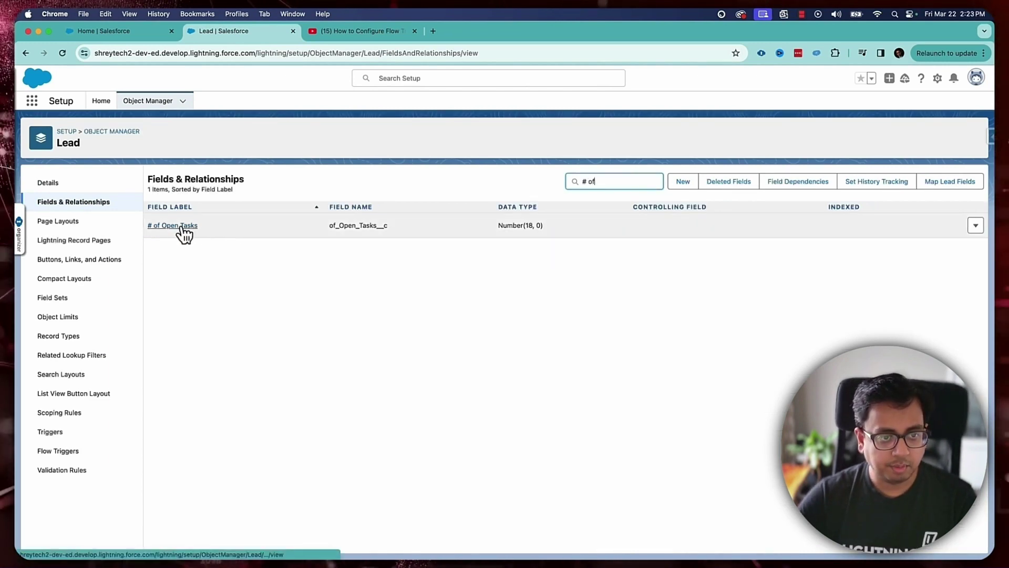
left_click(181, 226)
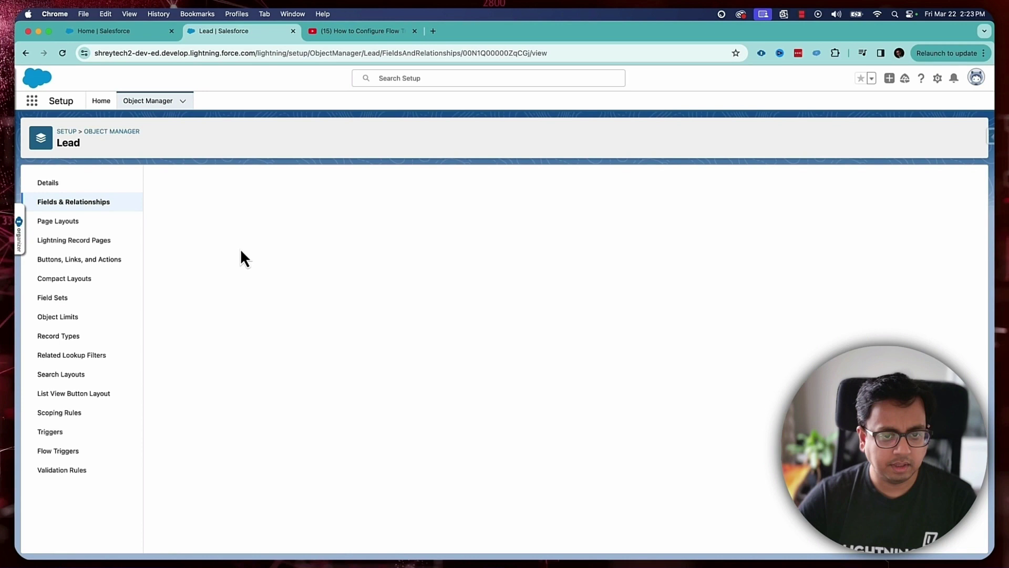
From Setup Home, go to Flows, start a New Flow and select Schedule-Triggered Flow
left_click(101, 101)
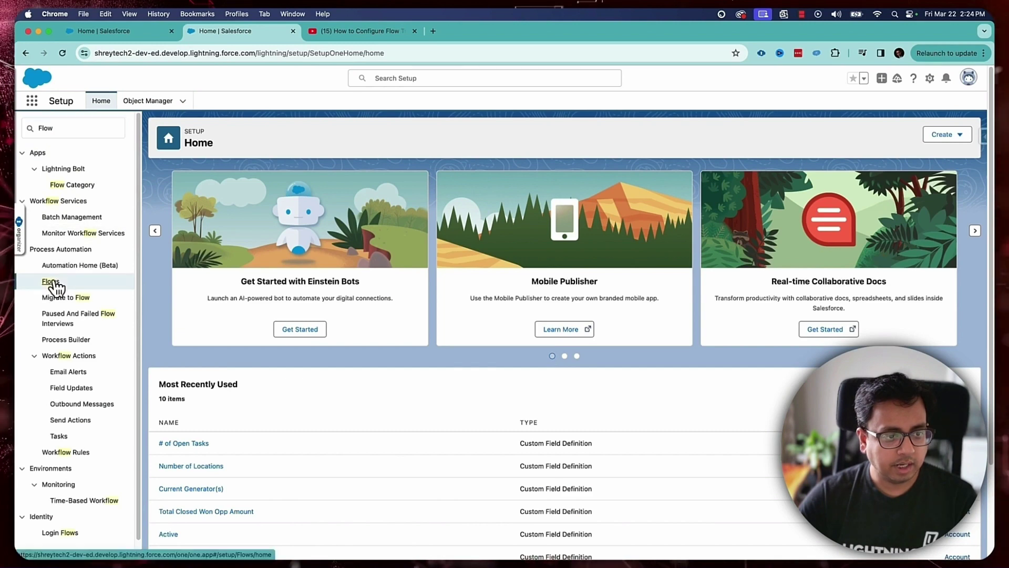
left_click(51, 282)
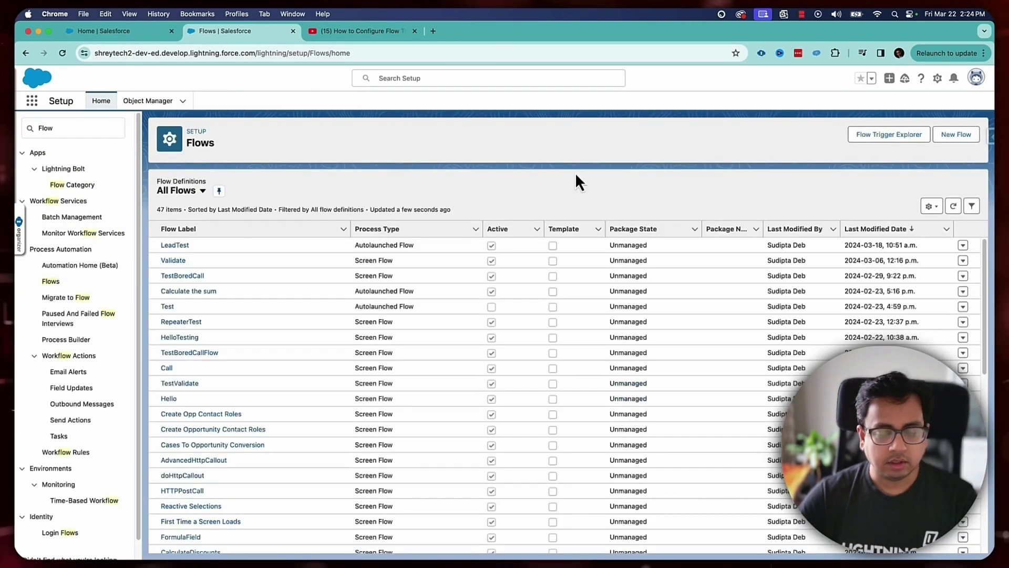
left_click(956, 135)
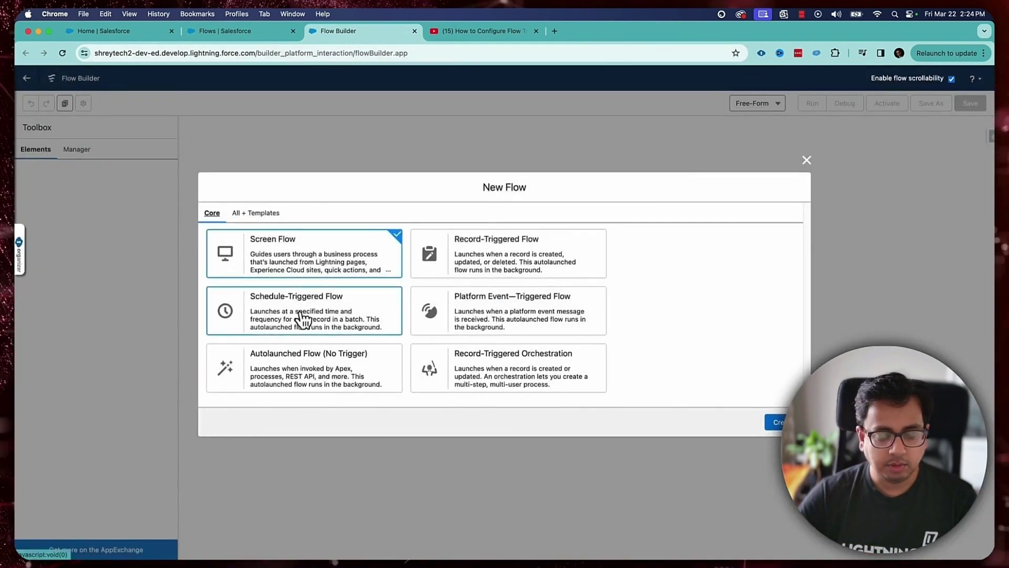
left_click(302, 318)
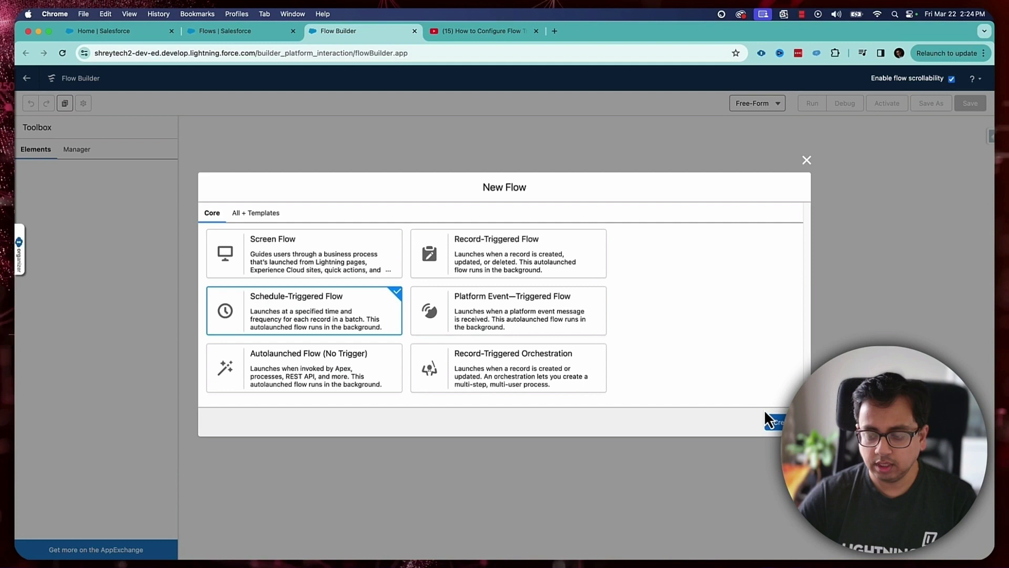
Create the schedule-triggered flow and set Task as the object it runs on
left_click(775, 422)
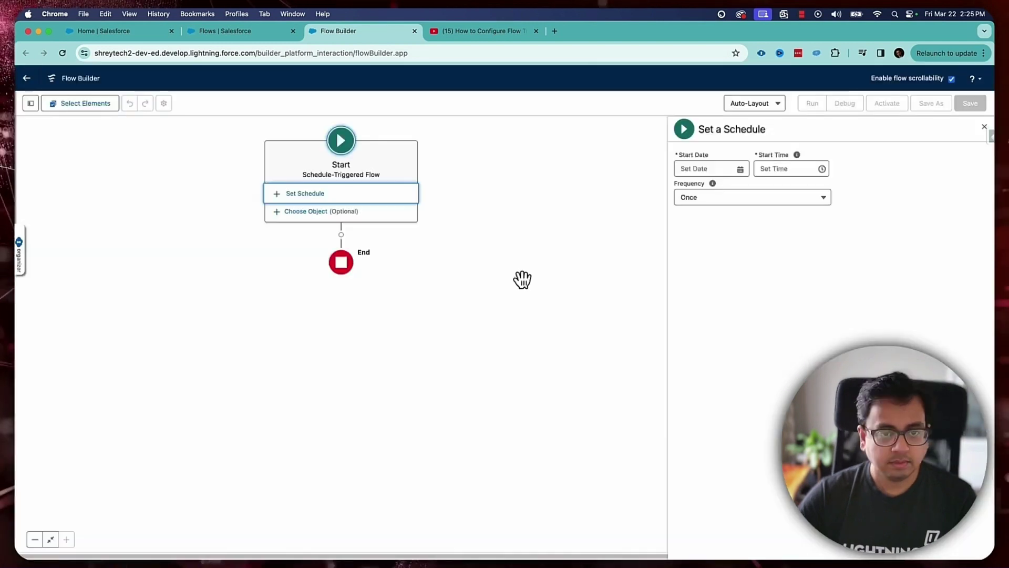
left_click(317, 213)
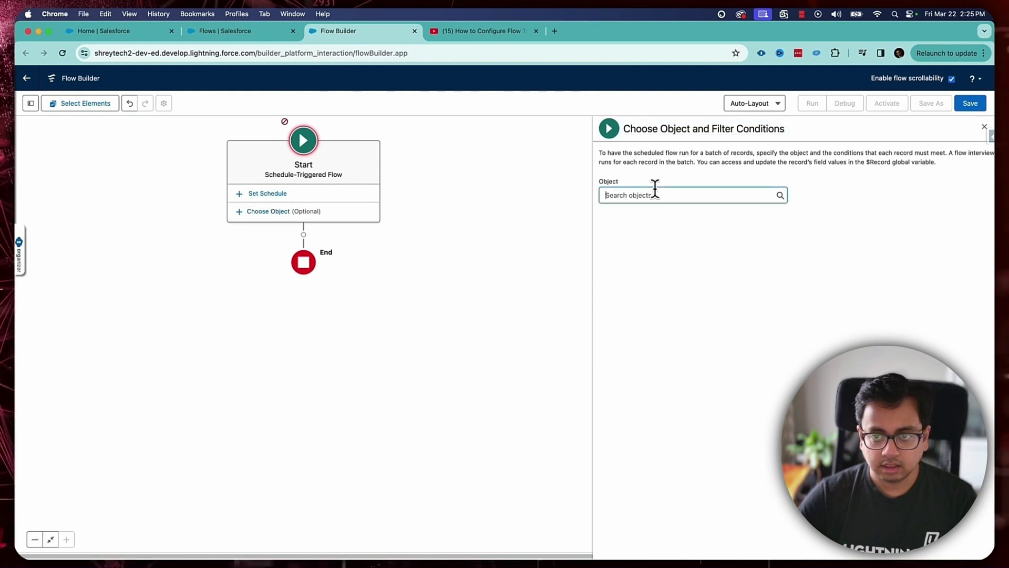
left_click(655, 191)
type("Task")
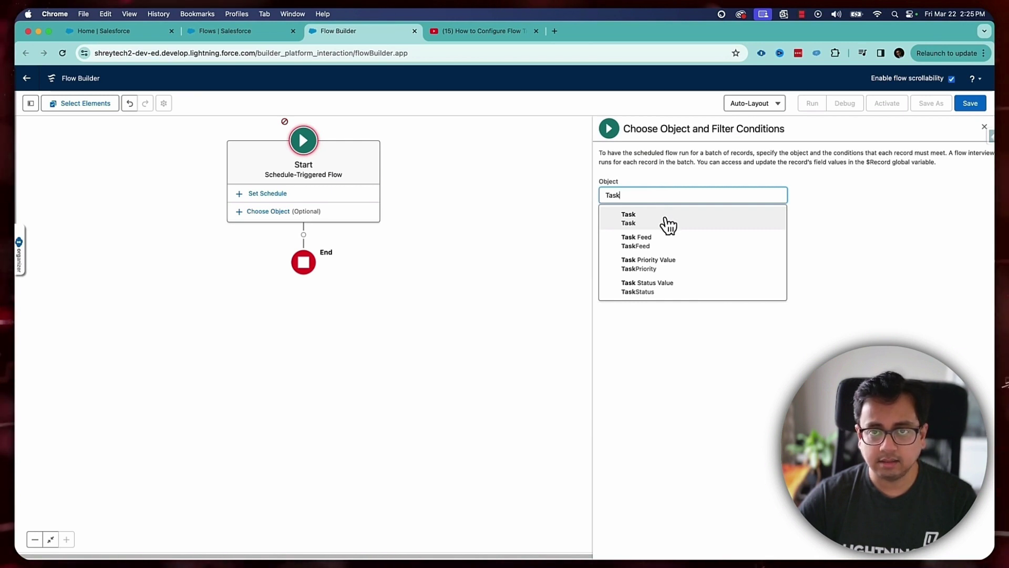
left_click(666, 220)
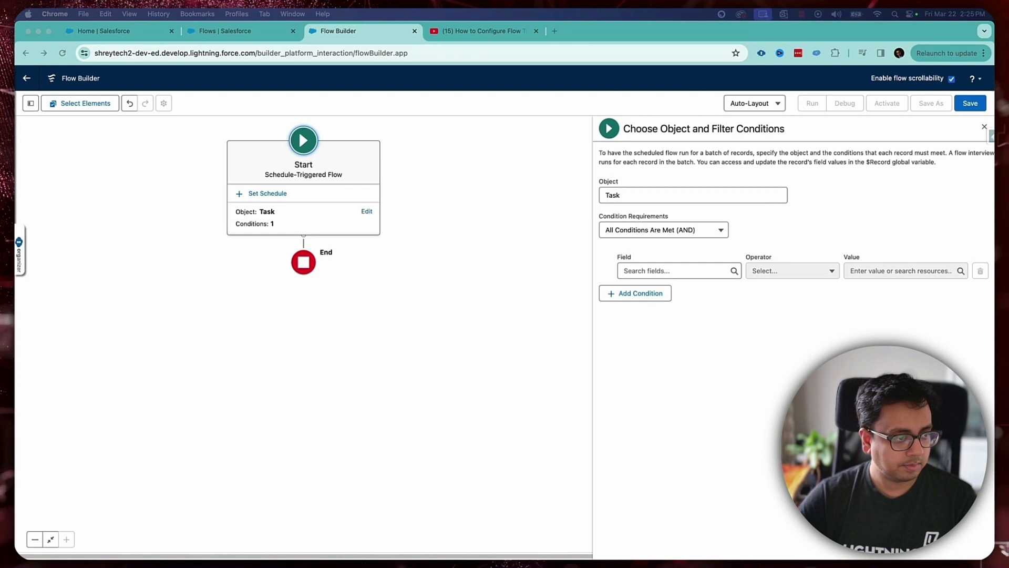
Add filter conditions Status Equals Not Started and Status Equals In Progress
left_click(645, 270)
type("Stat")
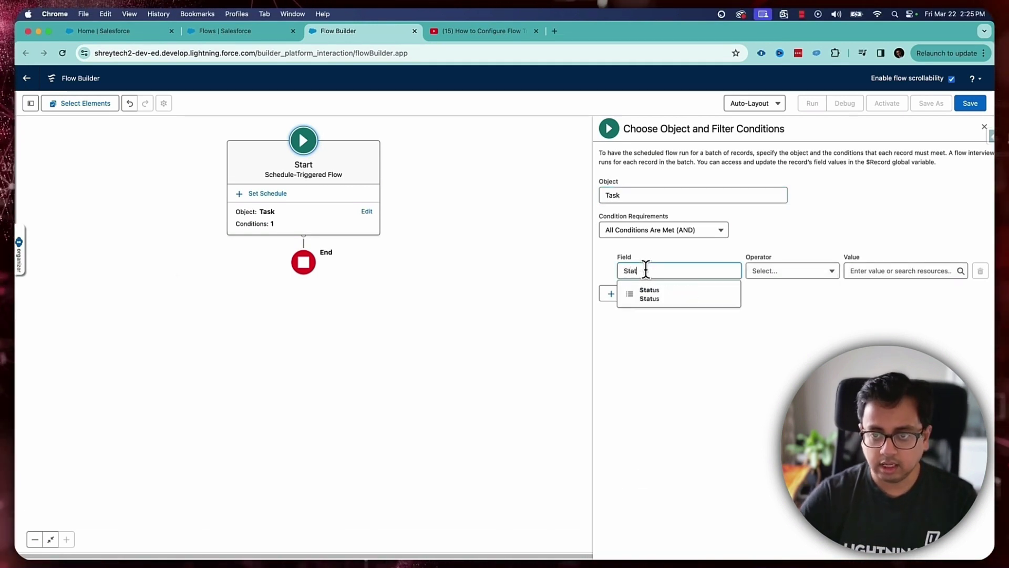
left_click(659, 295)
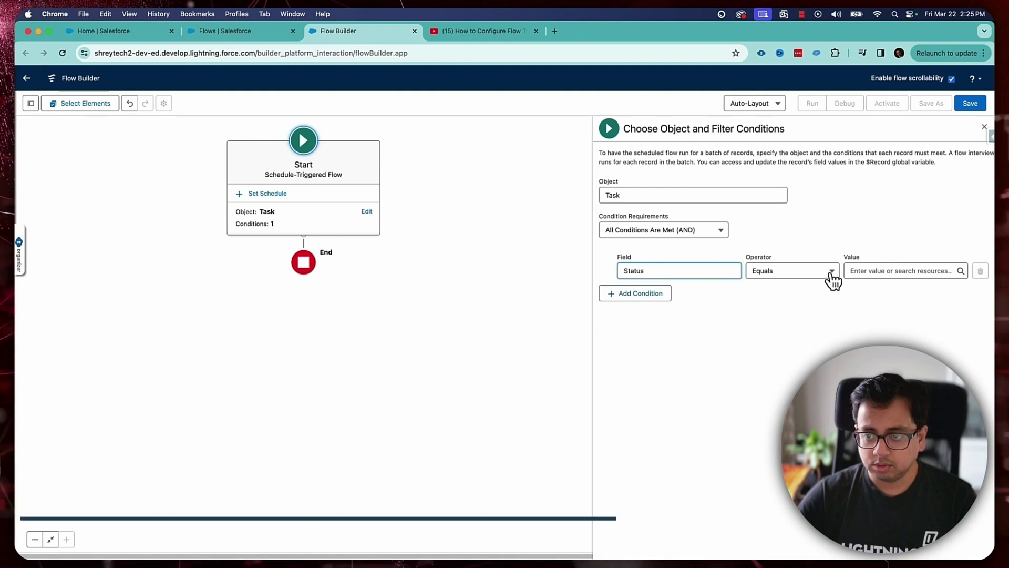
left_click(870, 270)
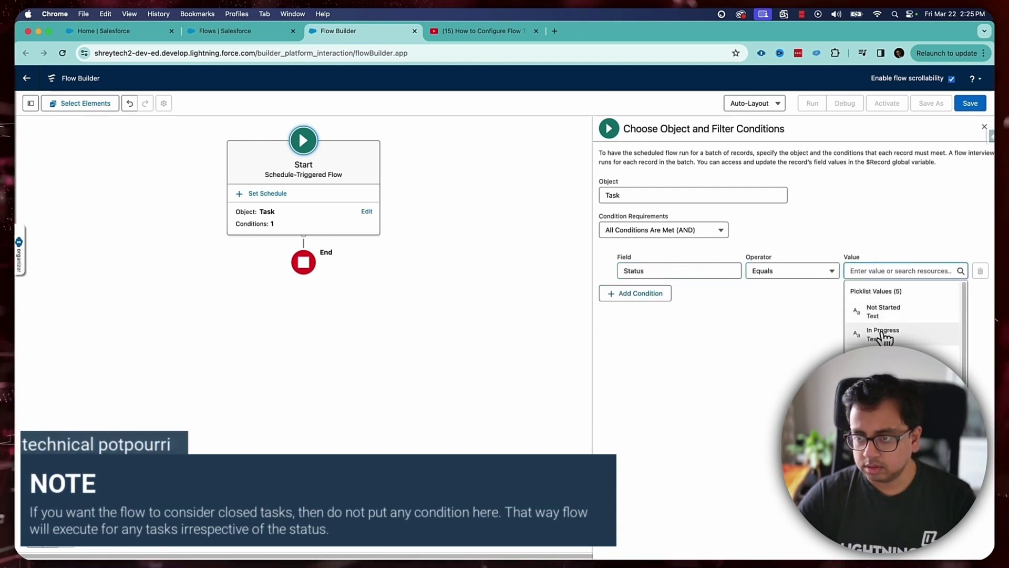
left_click(886, 313)
left_click(626, 294)
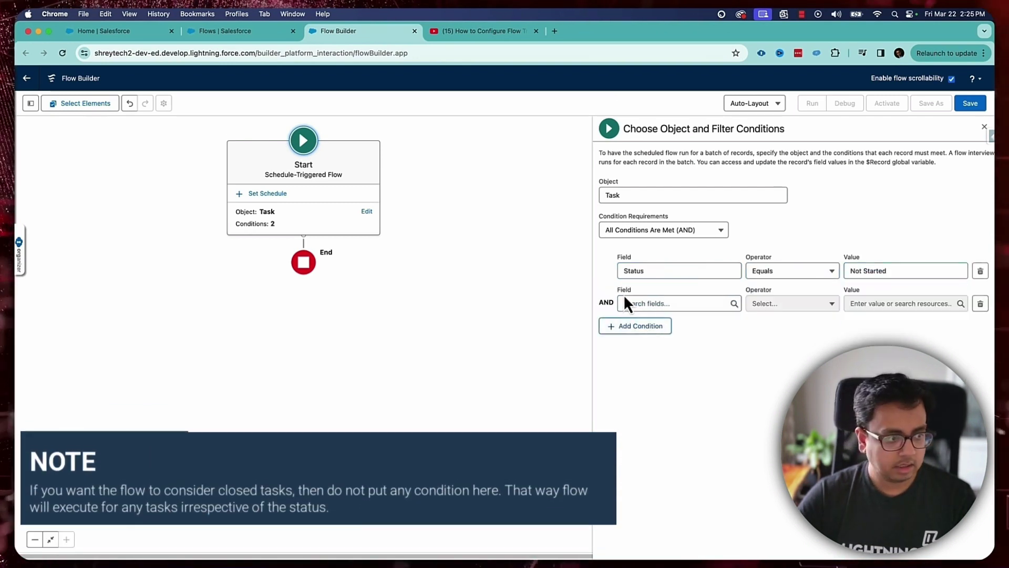
left_click(675, 303)
type("Stat")
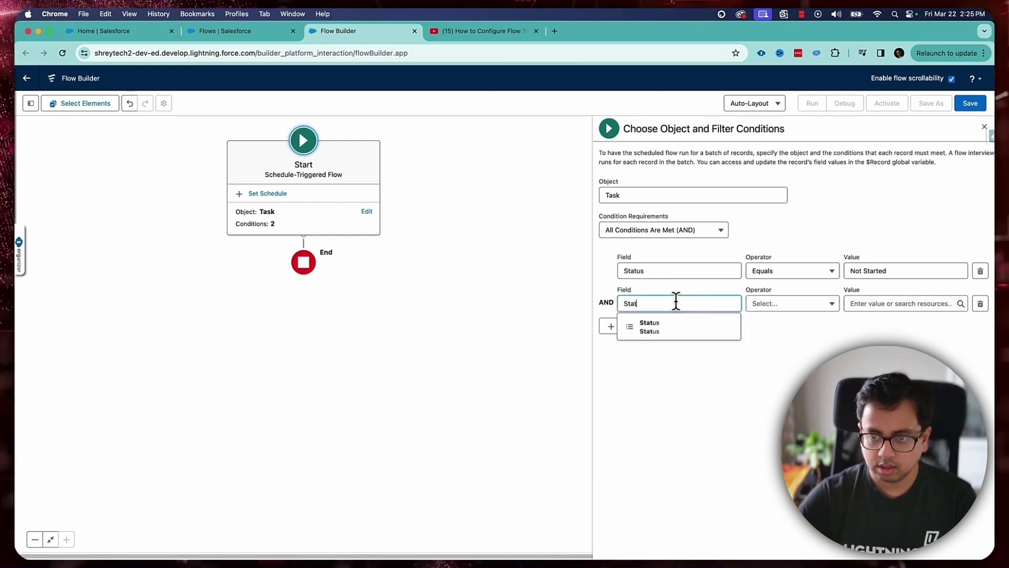
left_click(706, 330)
left_click(797, 309)
left_click(879, 303)
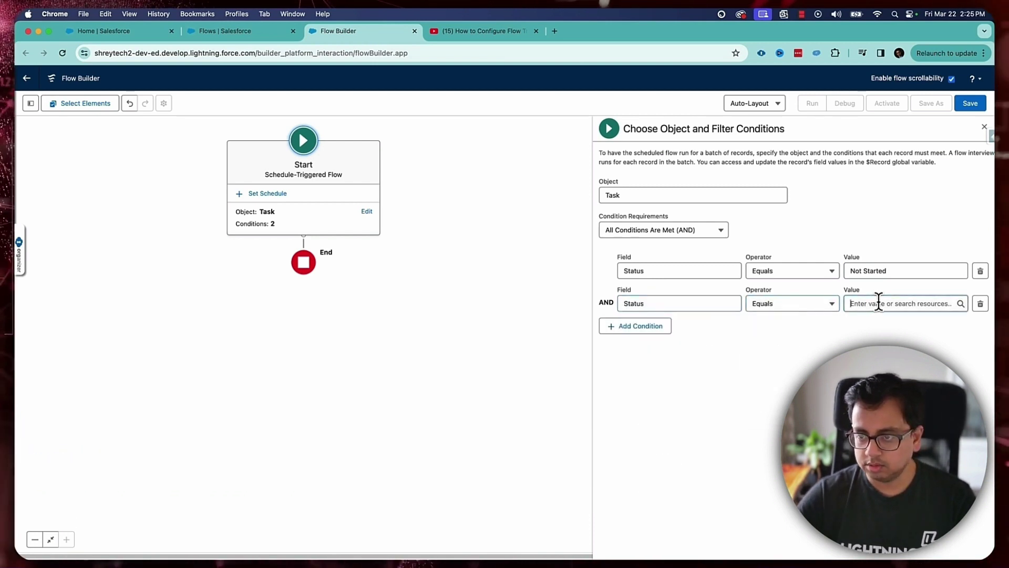
left_click(882, 356)
Add a third filter condition: Status Equals Waiting on someone else
left_click(643, 328)
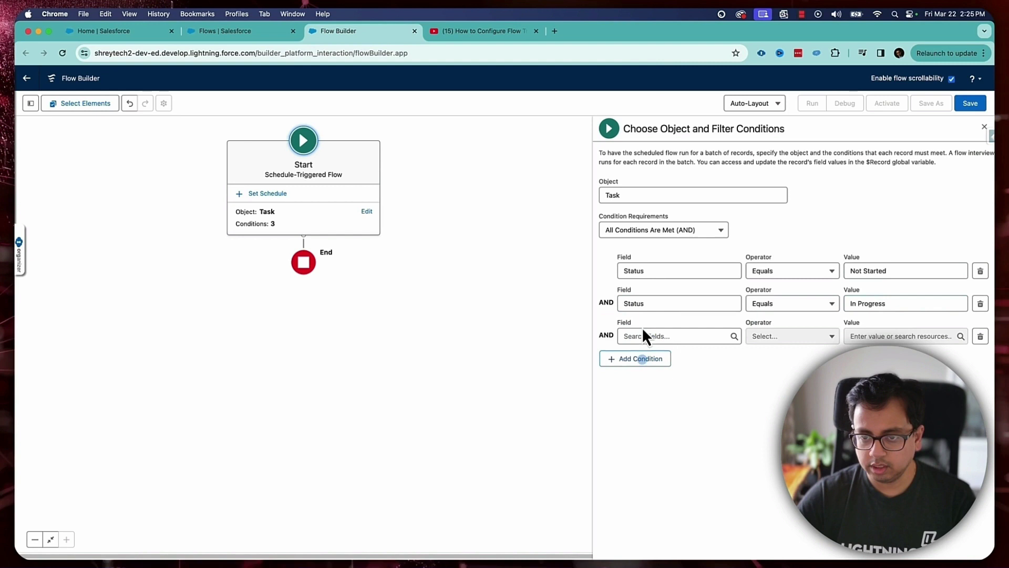
left_click(640, 335)
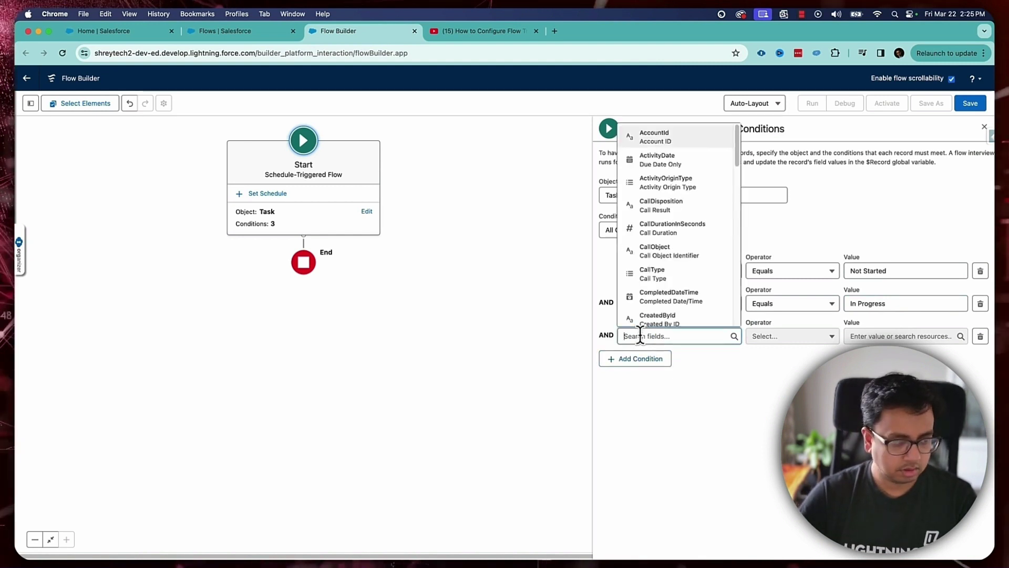
type("Stat")
left_click(675, 320)
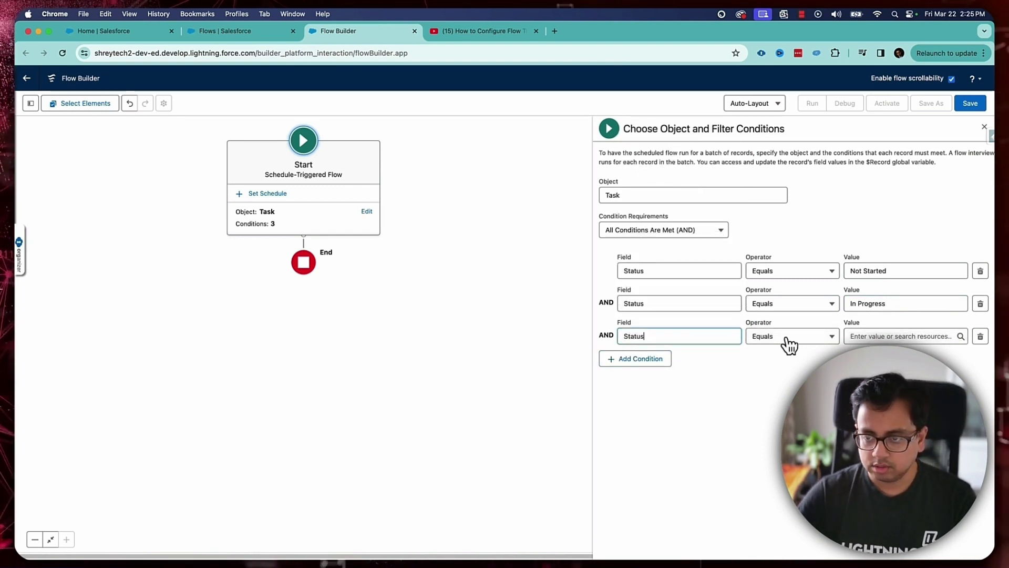
left_click(929, 336)
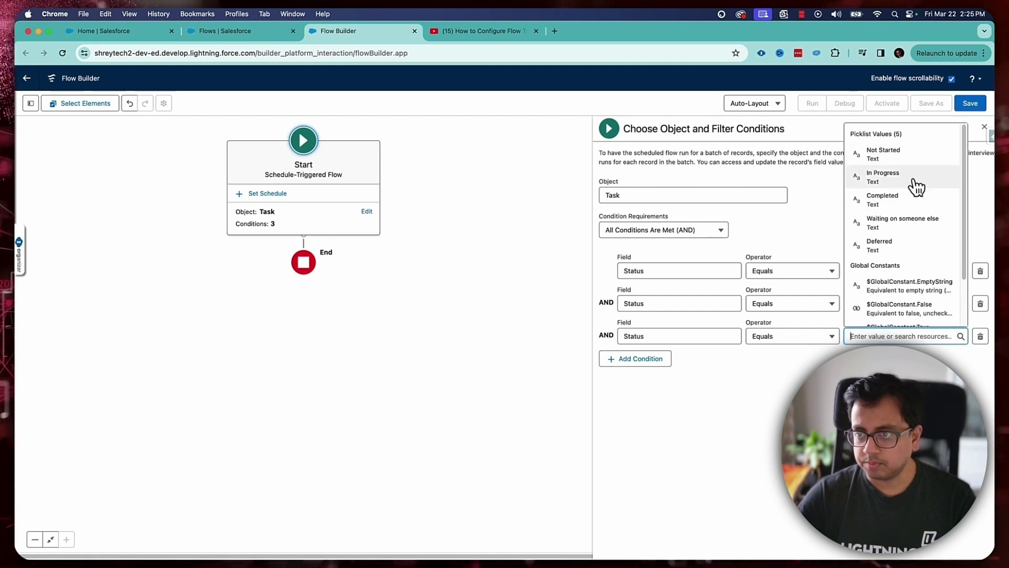
left_click(909, 231)
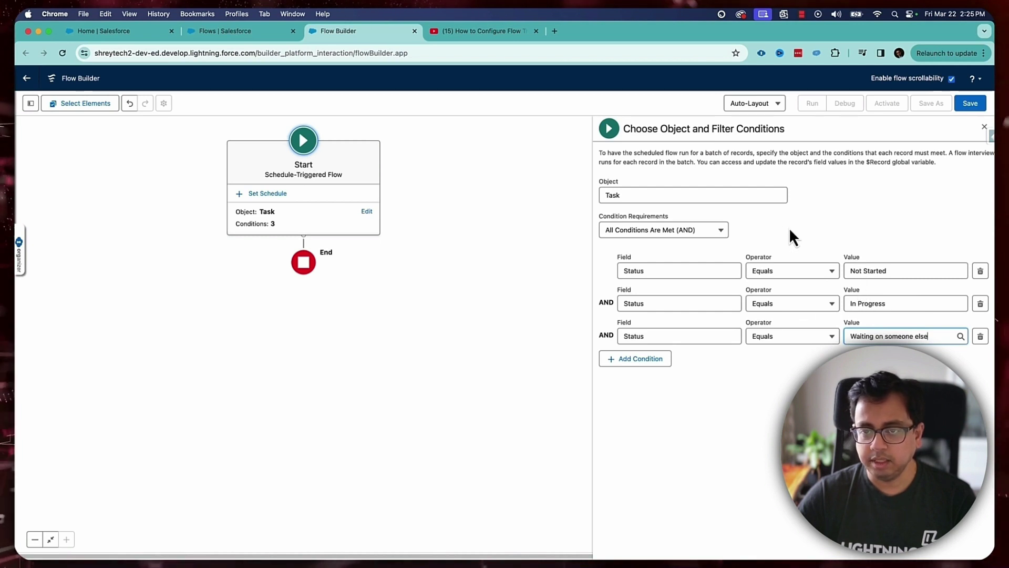
Change the condition requirement to Any Condition Is Met (OR)
left_click(707, 232)
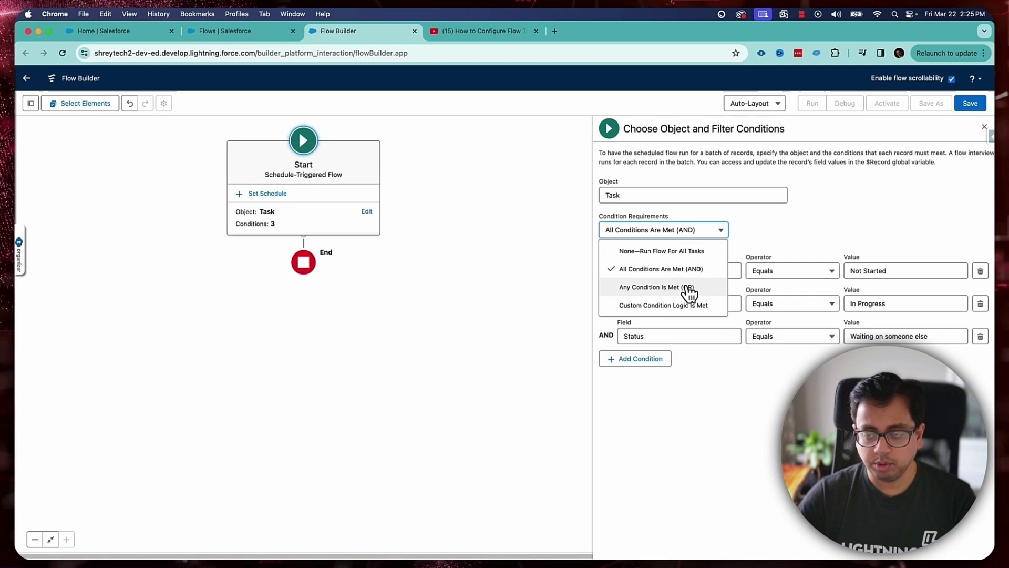
left_click(688, 288)
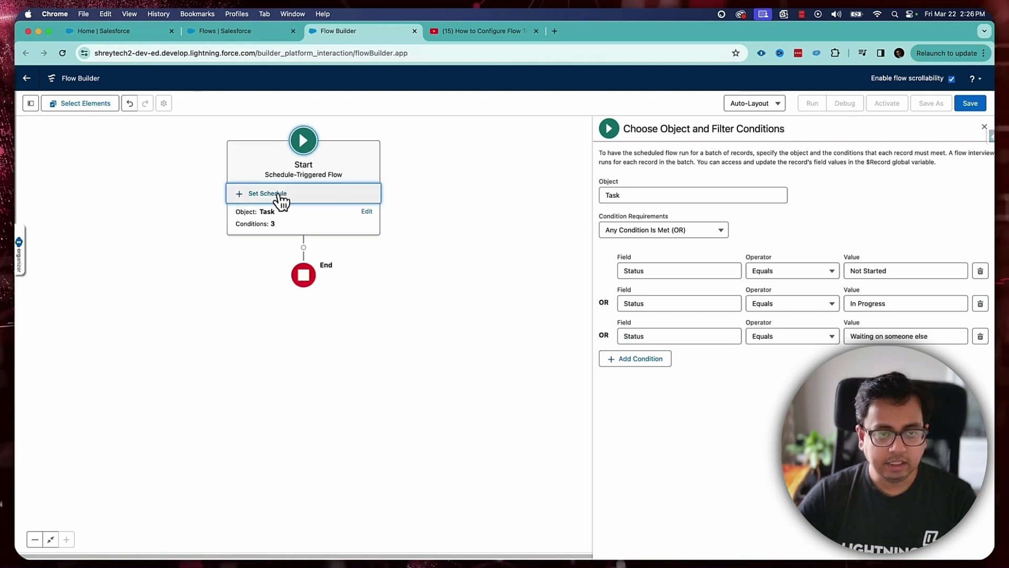
Set the schedule to Mar 22, 2024, 12:00 a.m., frequency Daily, and collapse the Start card
left_click(280, 201)
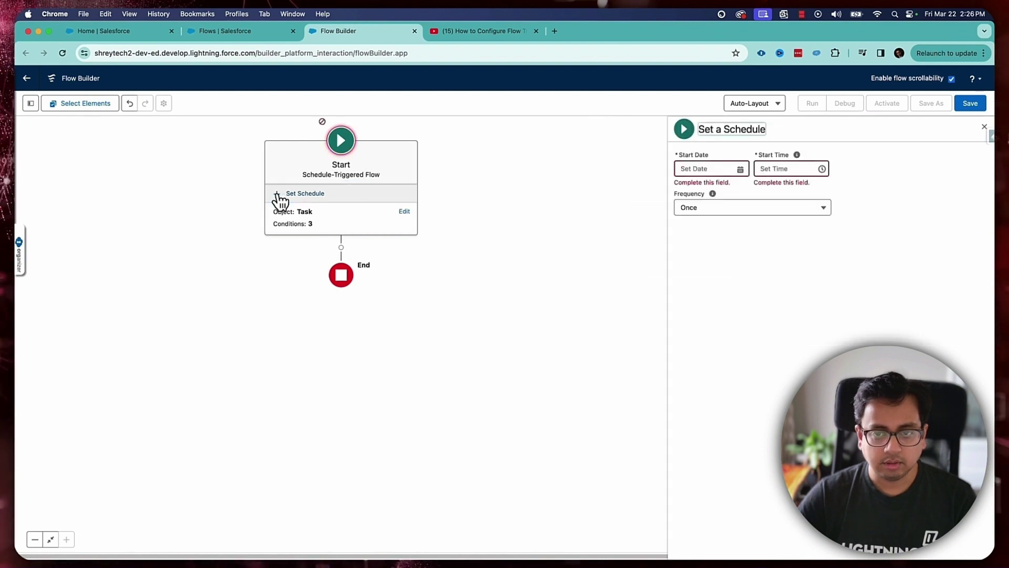
left_click(716, 168)
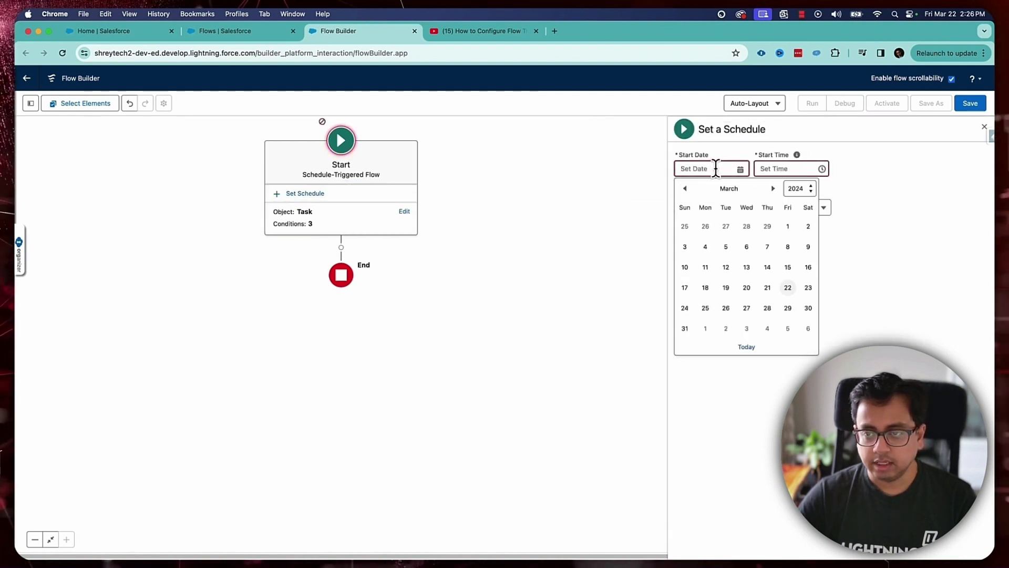
left_click(788, 288)
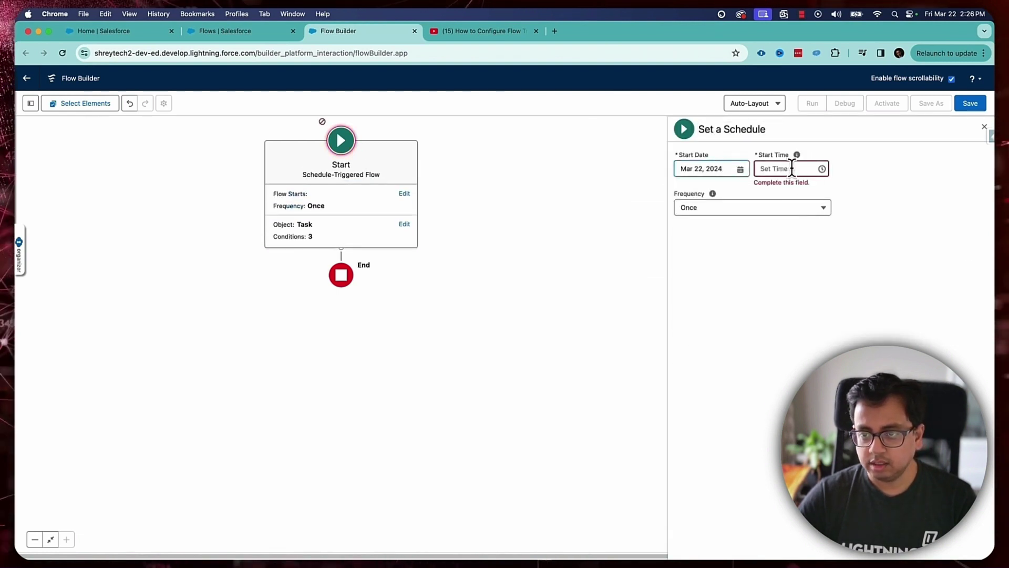
left_click(791, 168)
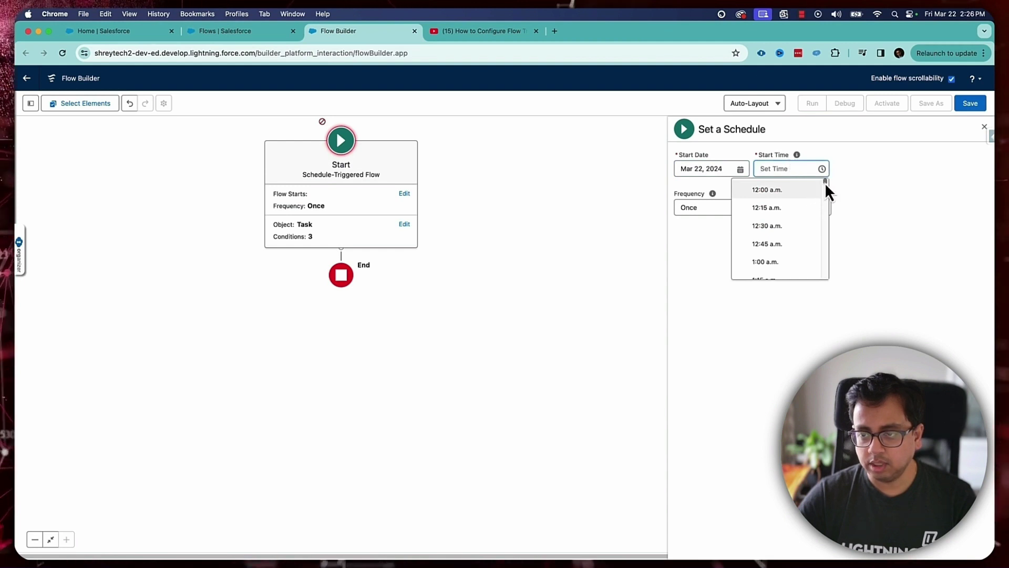
scroll(828, 192, "down", 1)
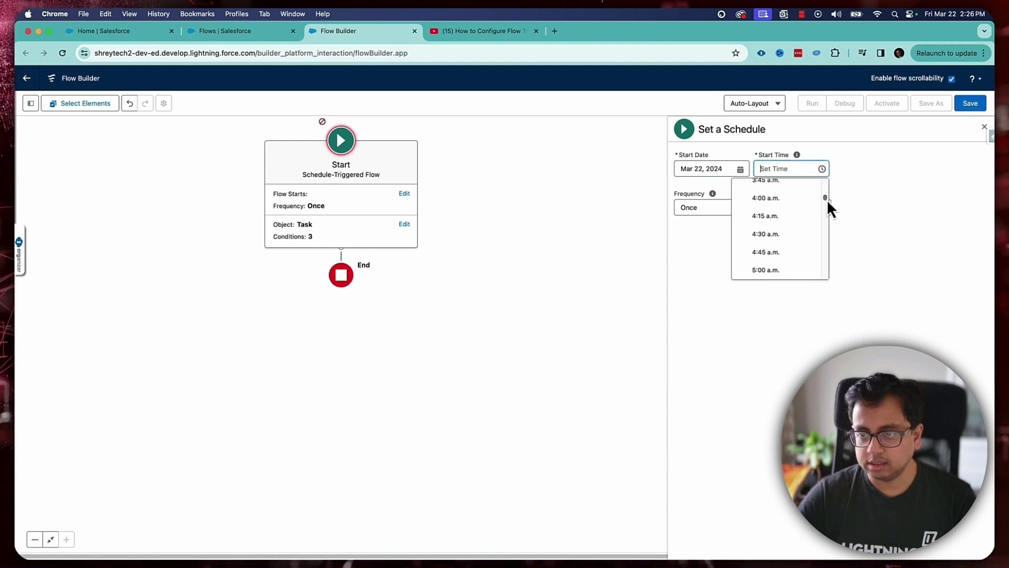
left_click_drag(829, 202, 826, 209)
left_click_drag(826, 249, 818, 178)
left_click(804, 188)
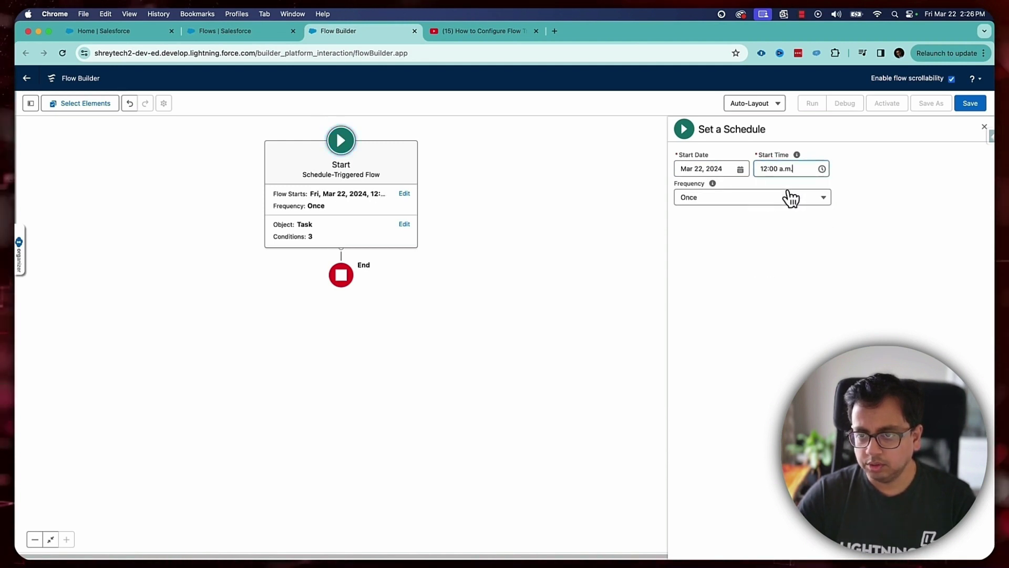
left_click(746, 204)
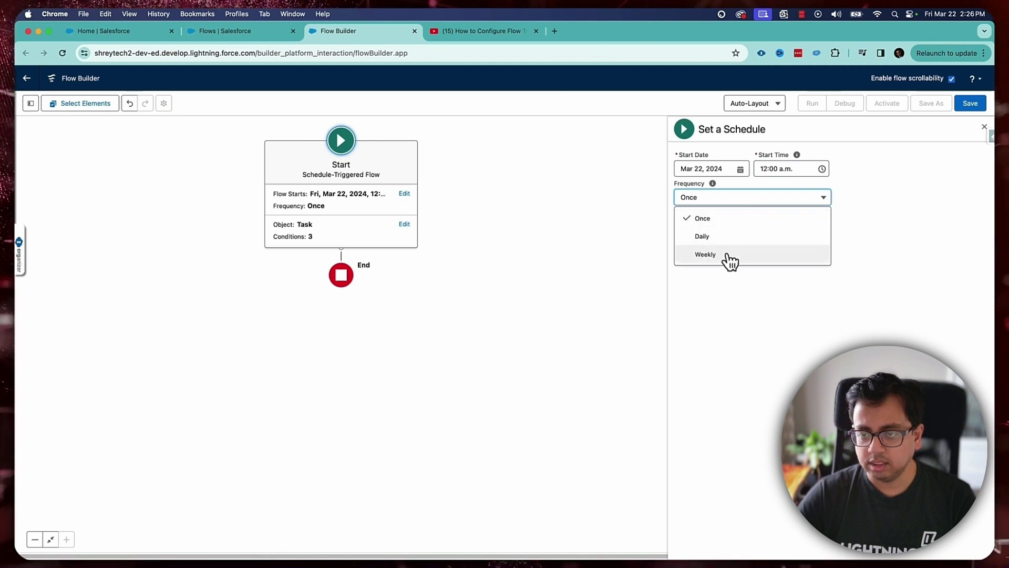
left_click(727, 238)
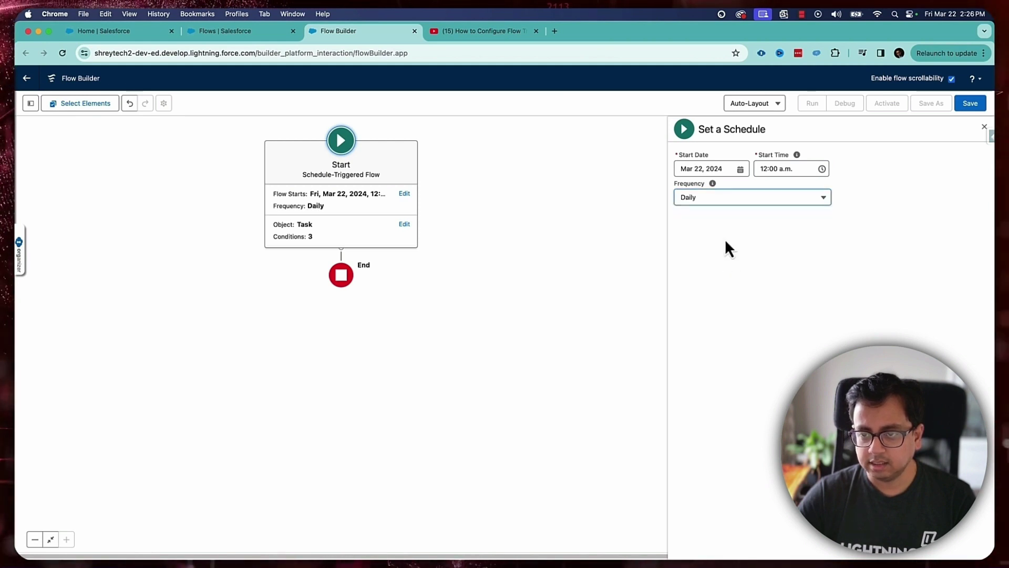
left_click(496, 251)
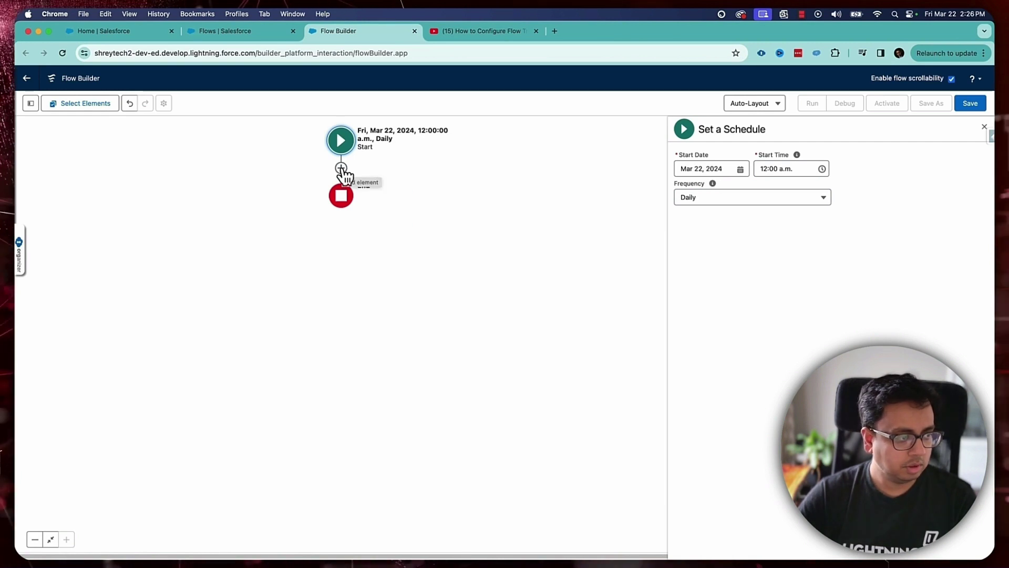
Add a Decision after the start labelled 'Validate that task is linked to a lead'
left_click(341, 168)
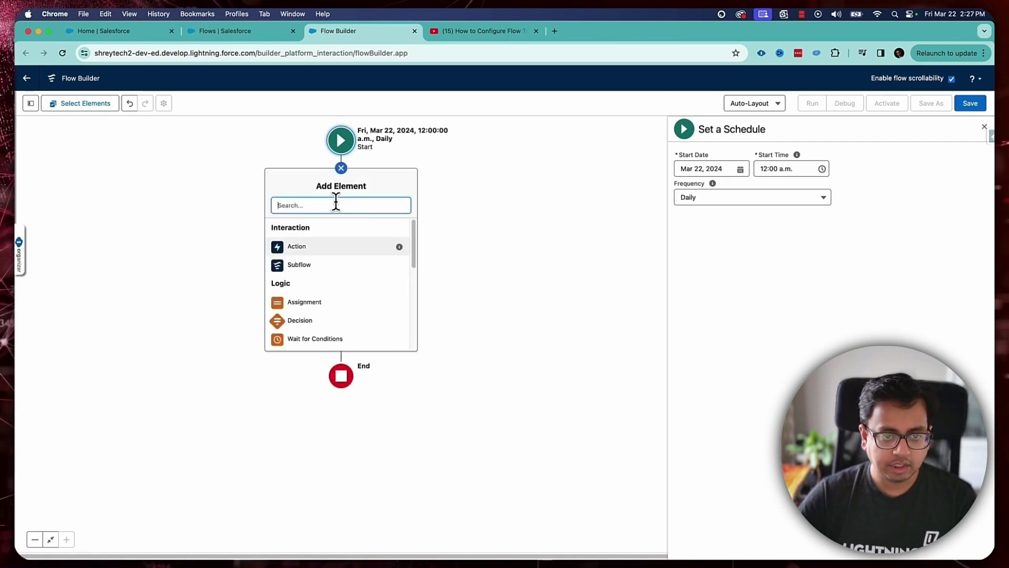
left_click(328, 321)
left_click(615, 165)
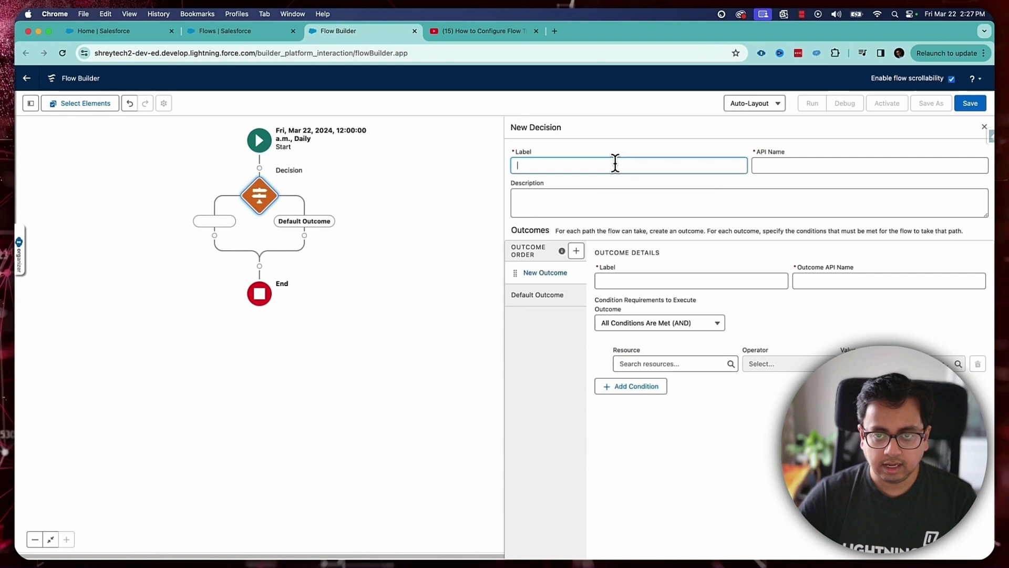
type("Validate that")
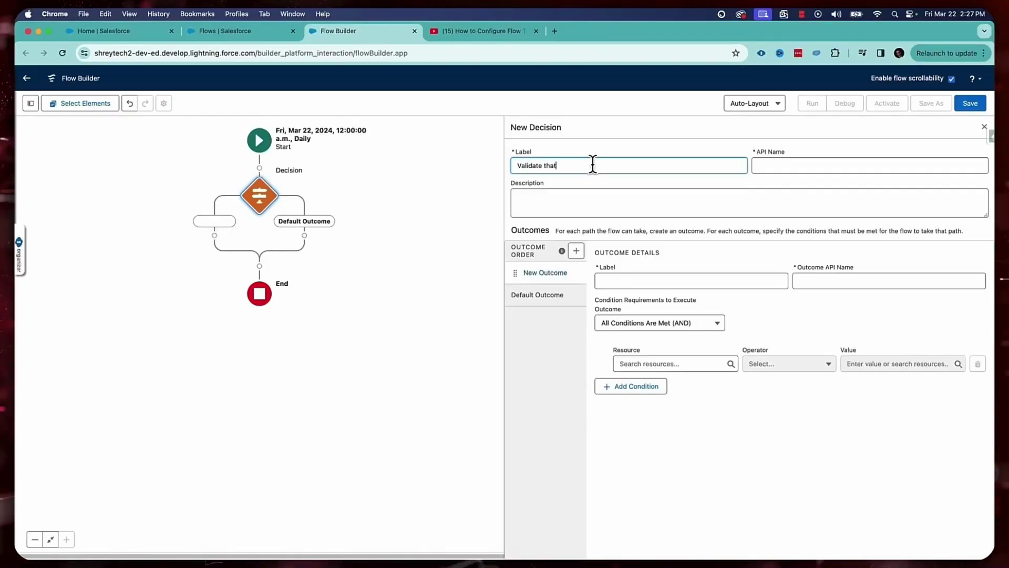
type("k")
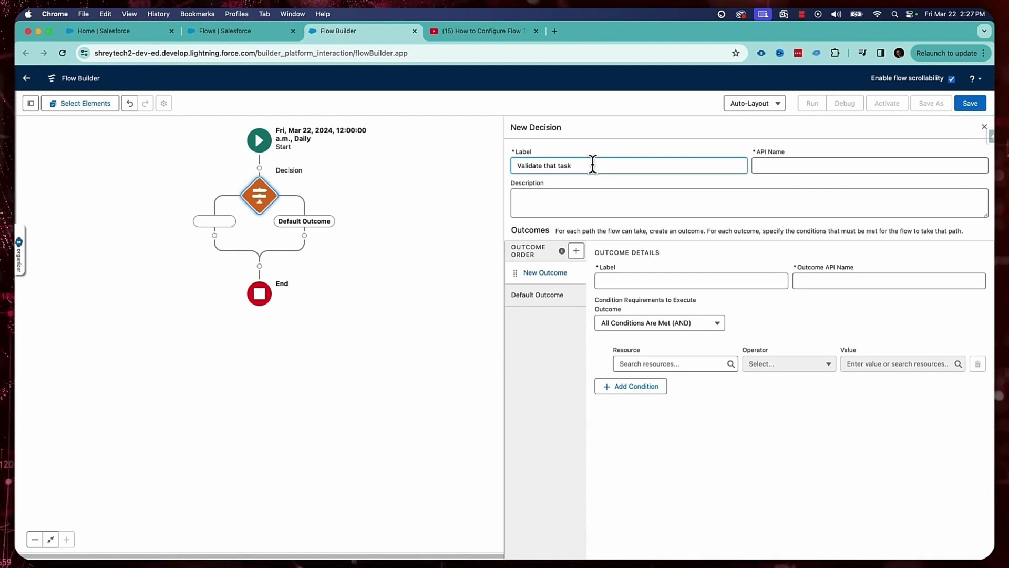
type(" is linked")
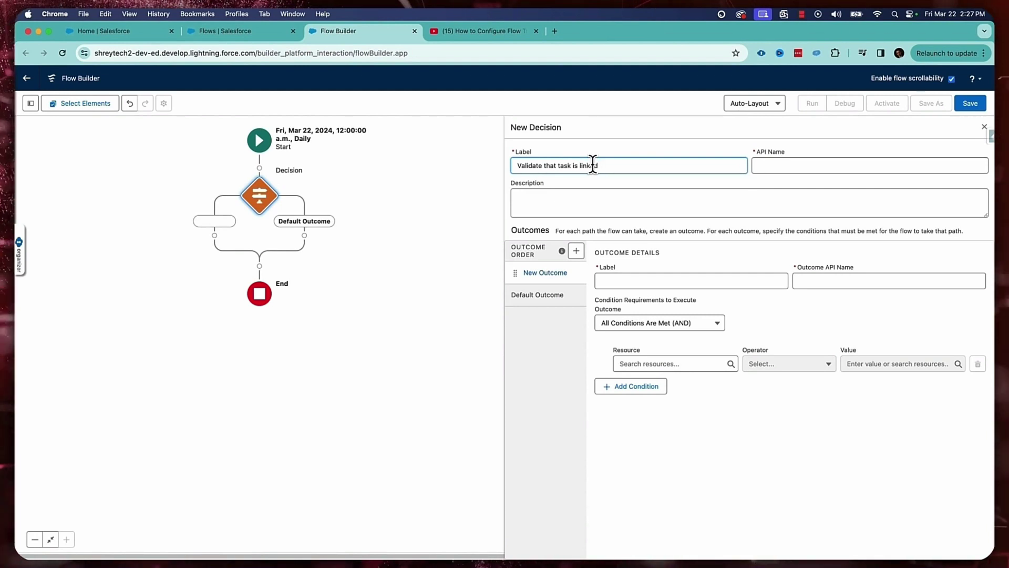
type(" to a lead")
key("Tab")
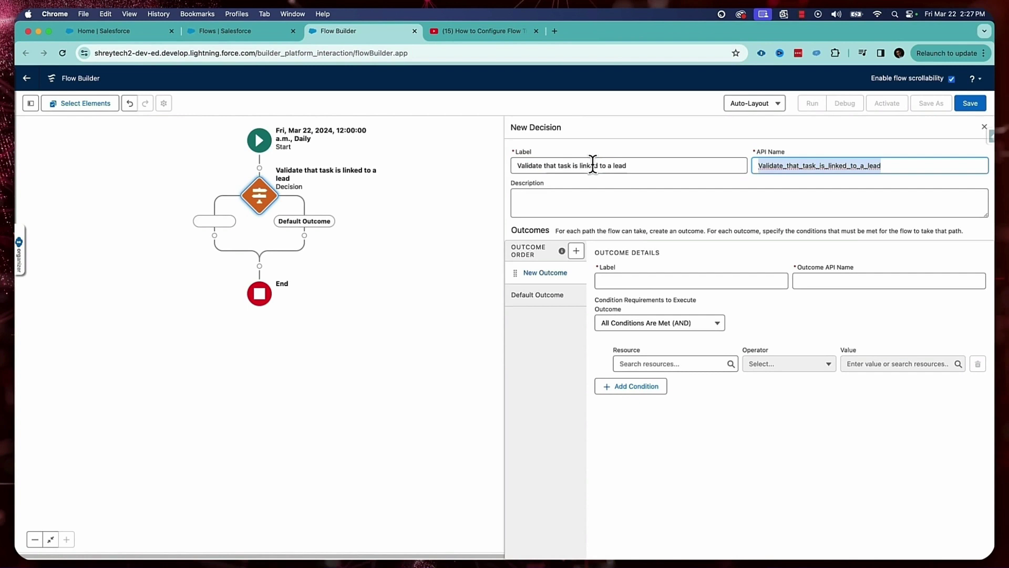
Name the decision's first outcome 'Yes'
left_click(635, 281)
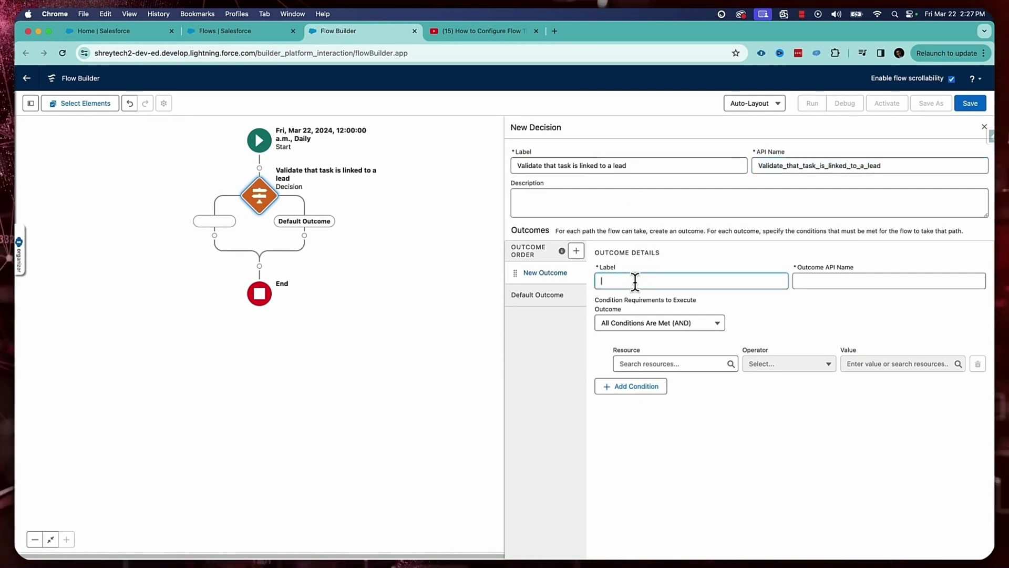
type("Yes")
key("Tab")
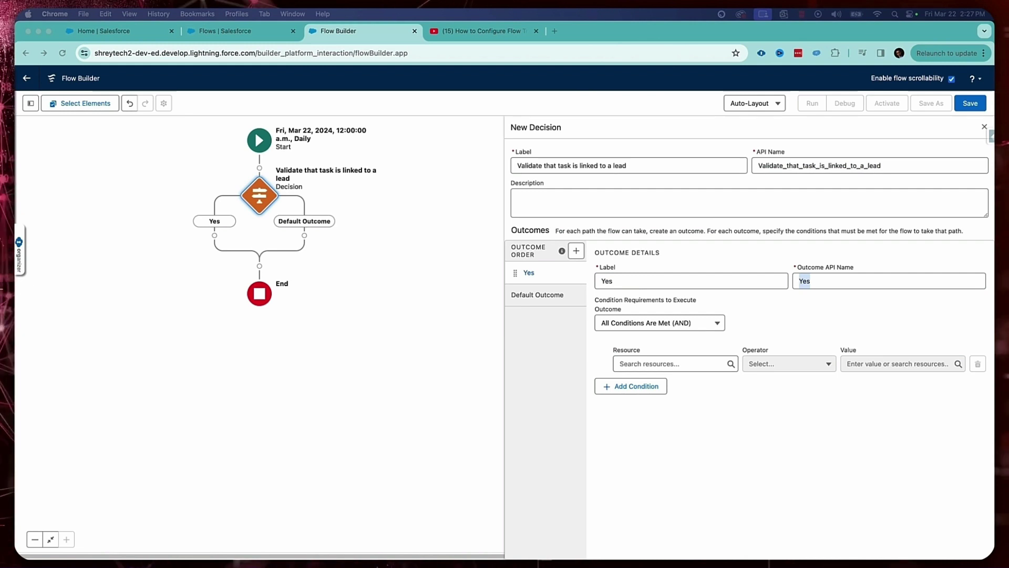
Set the Yes condition's resource to $Record > WhoId with the Starts With operator
left_click(695, 362)
type("rec")
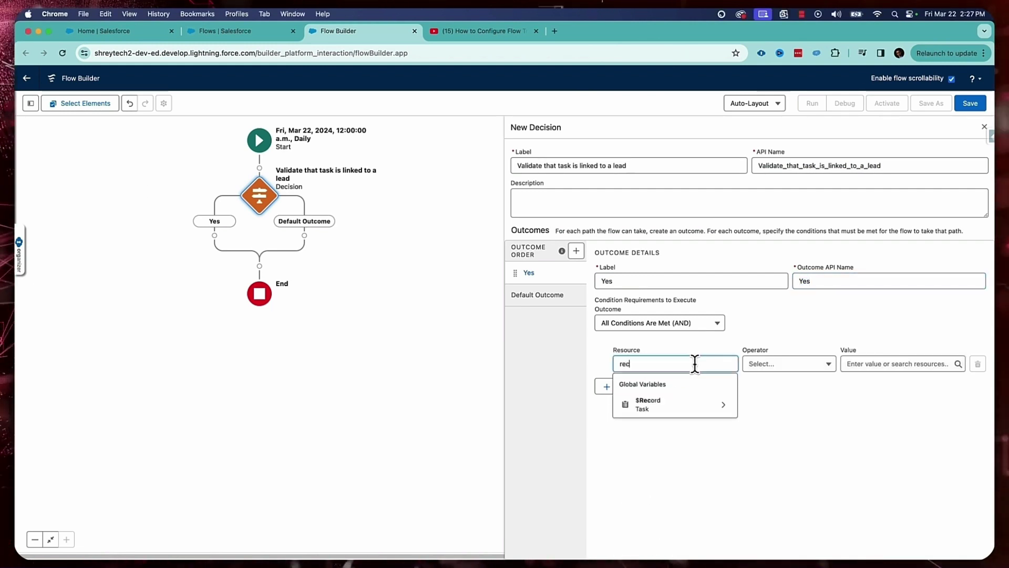
left_click(676, 404)
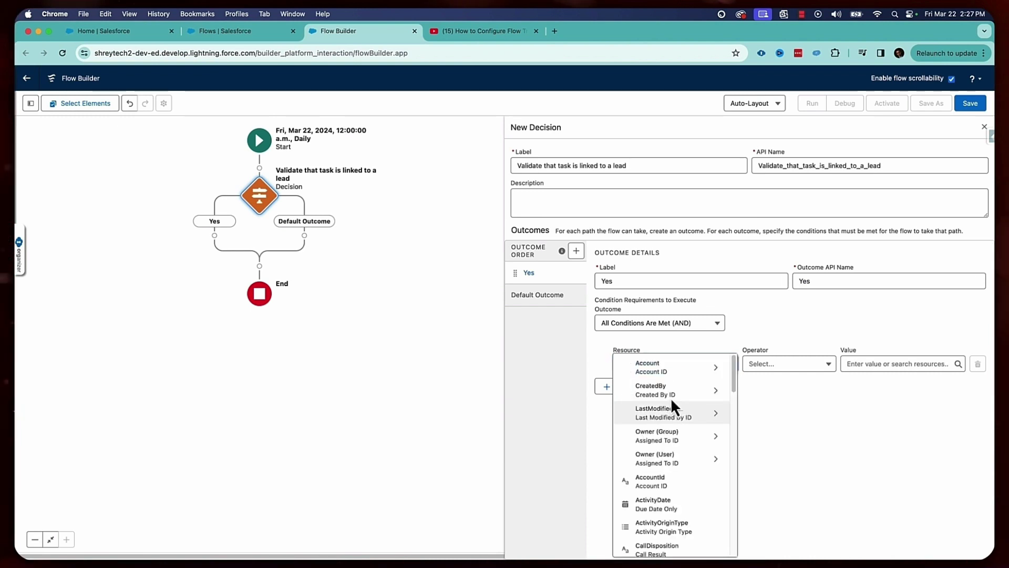
scroll(705, 412, "down", 5)
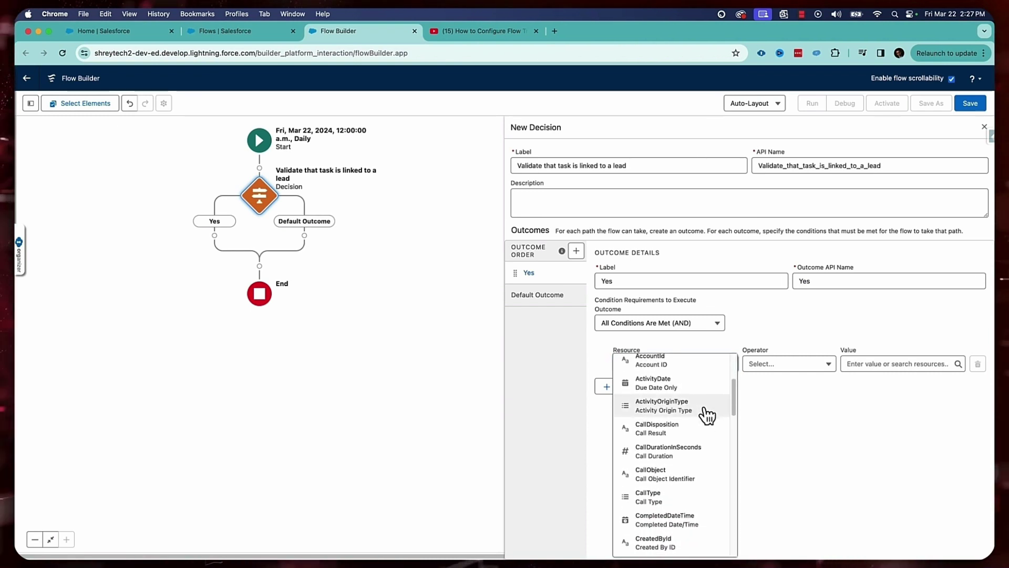
scroll(707, 415, "down", 10)
left_click(682, 394)
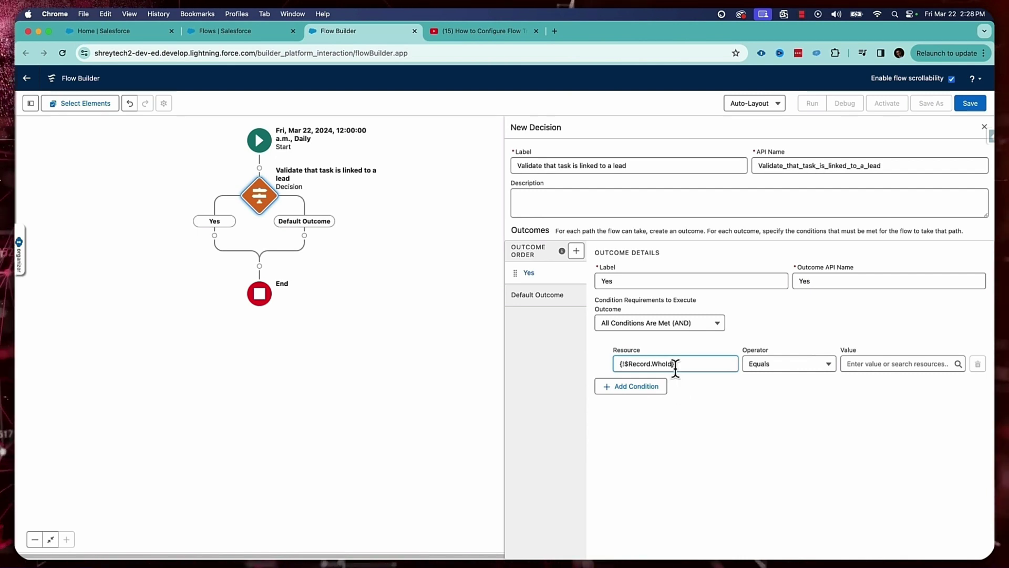
left_click(815, 368)
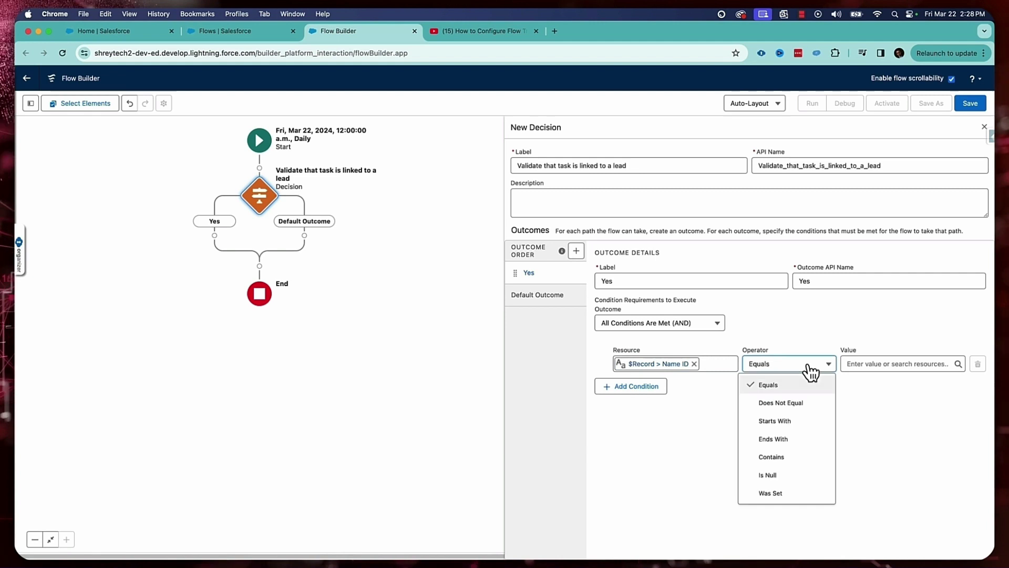
left_click(790, 419)
left_click(862, 363)
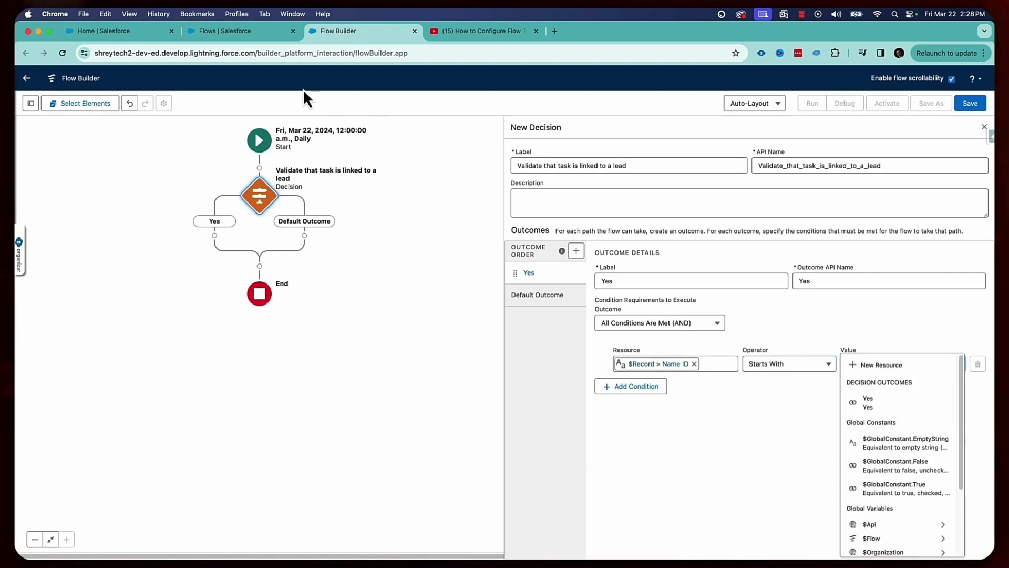
left_click(137, 33)
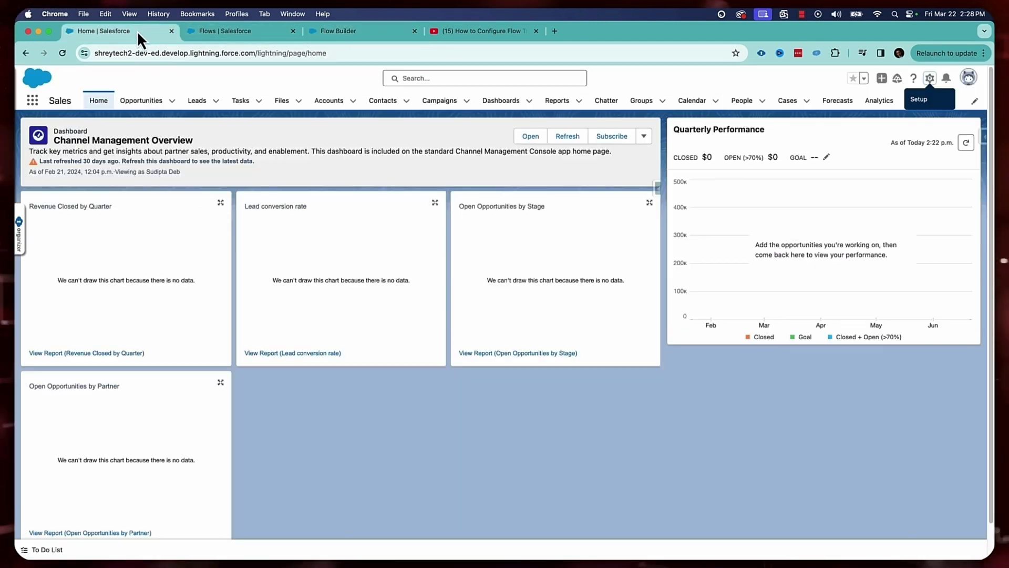
left_click(202, 102)
left_click(55, 292)
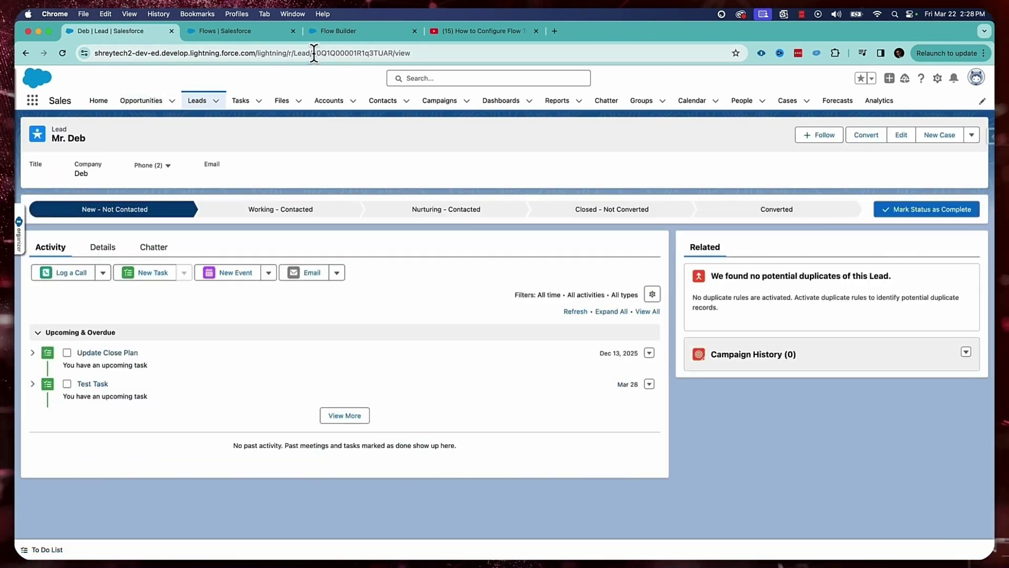
left_click_drag(311, 53, 326, 53)
key("super+c")
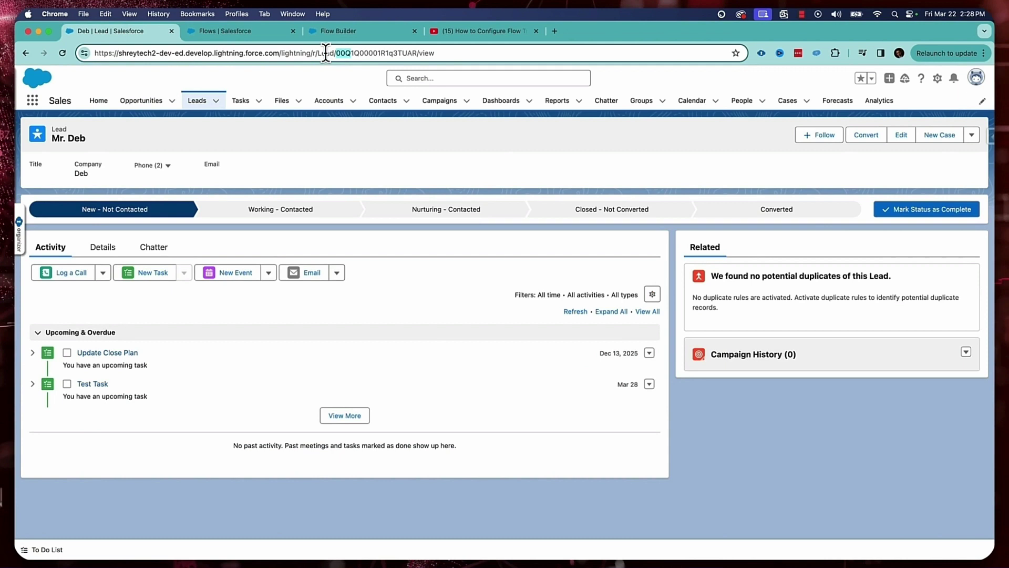
left_click(399, 33)
Paste 00Q as the condition value so only lead-linked tasks match
left_click(862, 363)
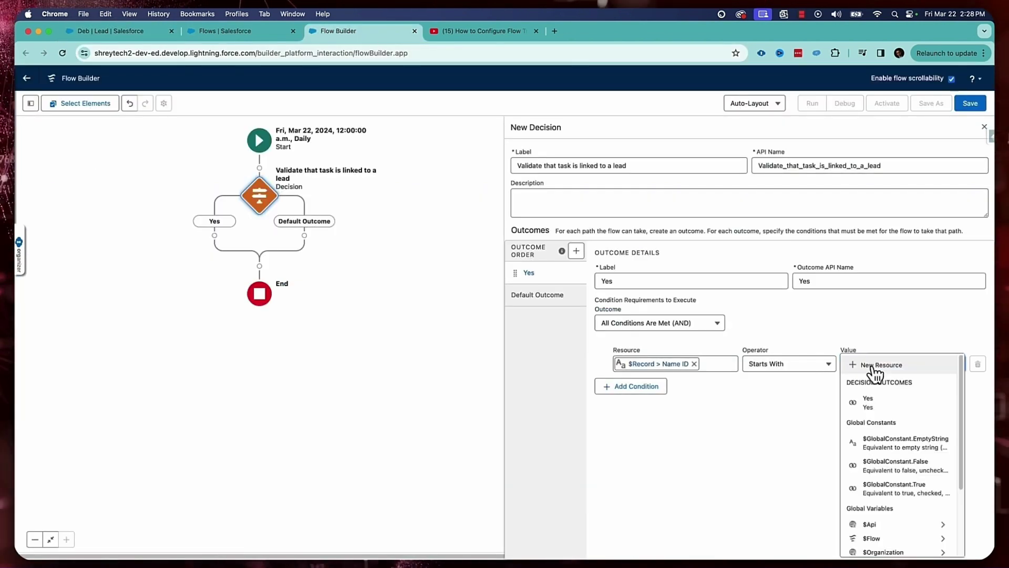
key("super+v")
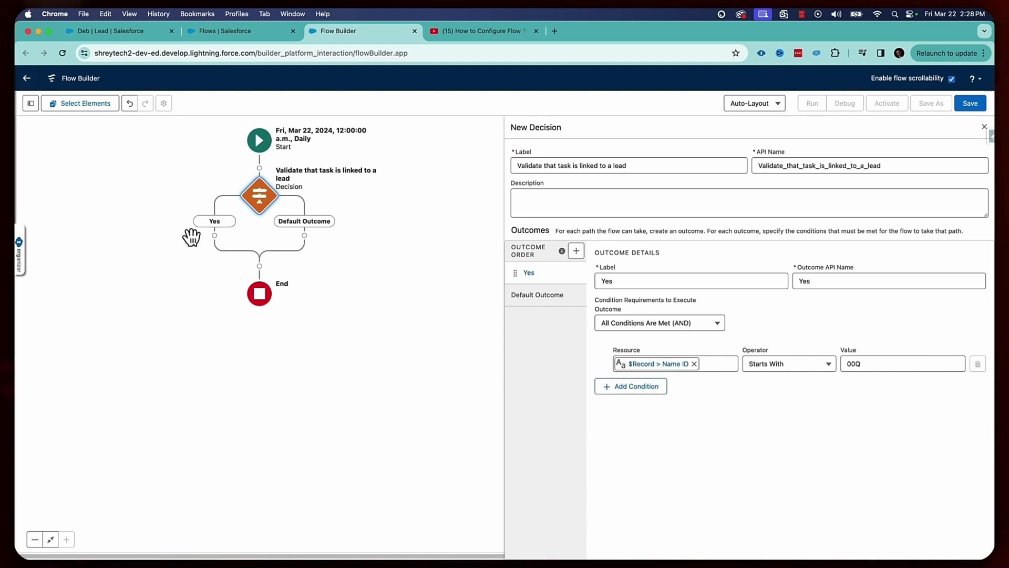
left_click(215, 235)
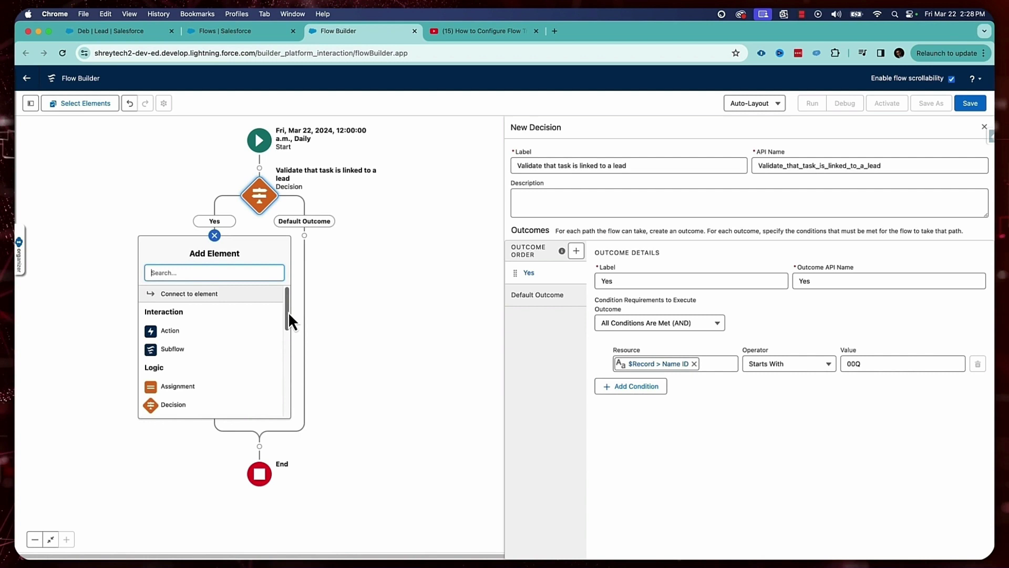
Add a Get Records element labelled 'Get All Open Tasks Associated With The Same Lead' retrieving Task records
left_click_drag(288, 311, 288, 378)
left_click(175, 394)
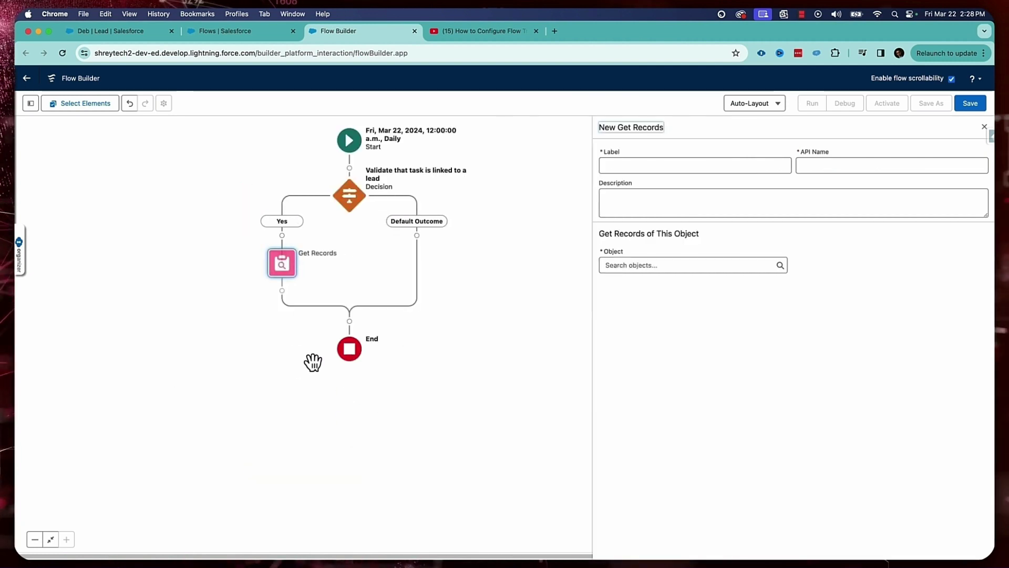
left_click(633, 167)
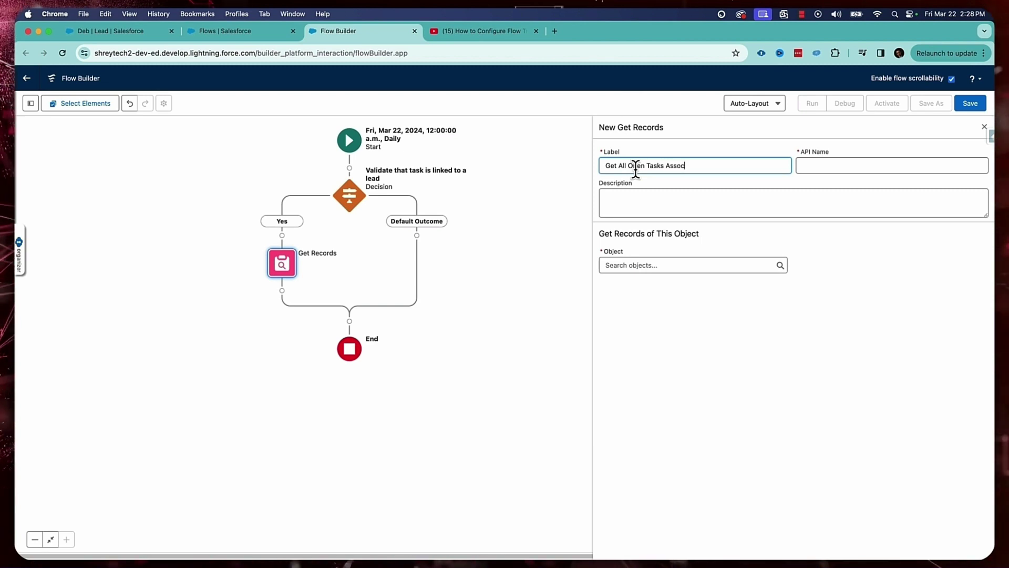
type("Get All Open Tasks Associated With")
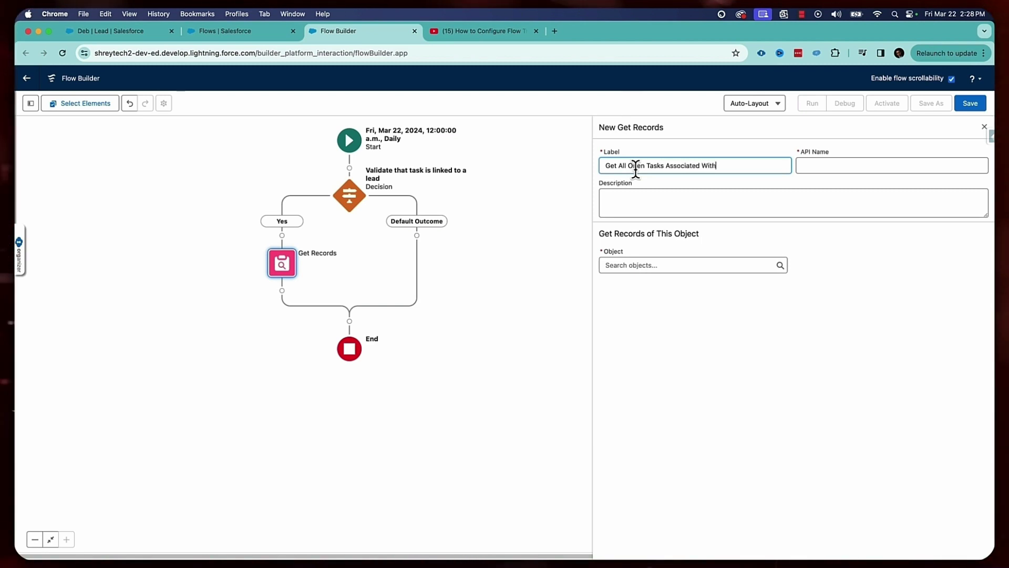
type(" The Same Lead")
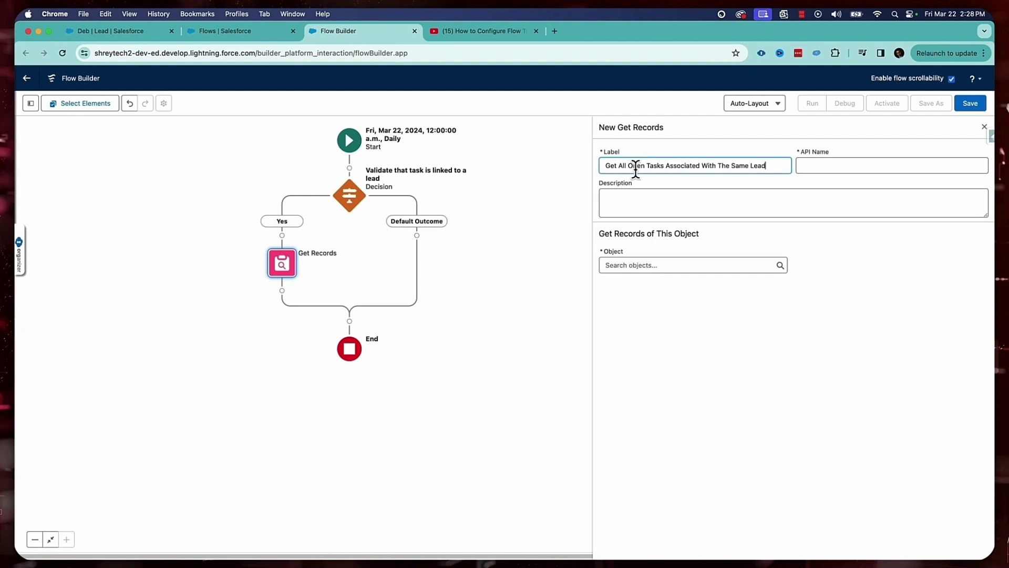
left_click(650, 265)
type("Task")
left_click(654, 284)
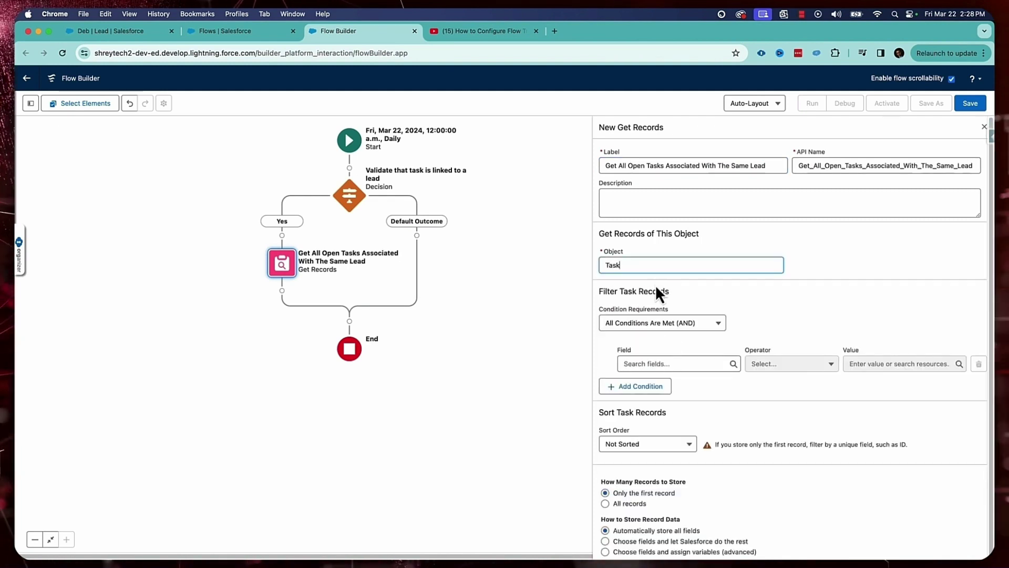
Add a filter condition requiring IsClosed to equal False
left_click(674, 362)
type("is")
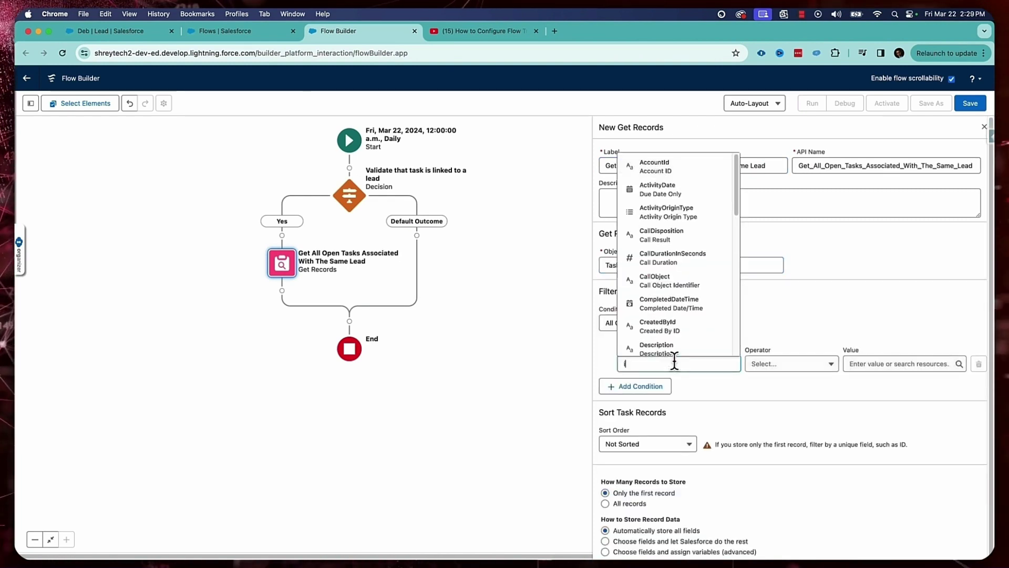
left_click(652, 229)
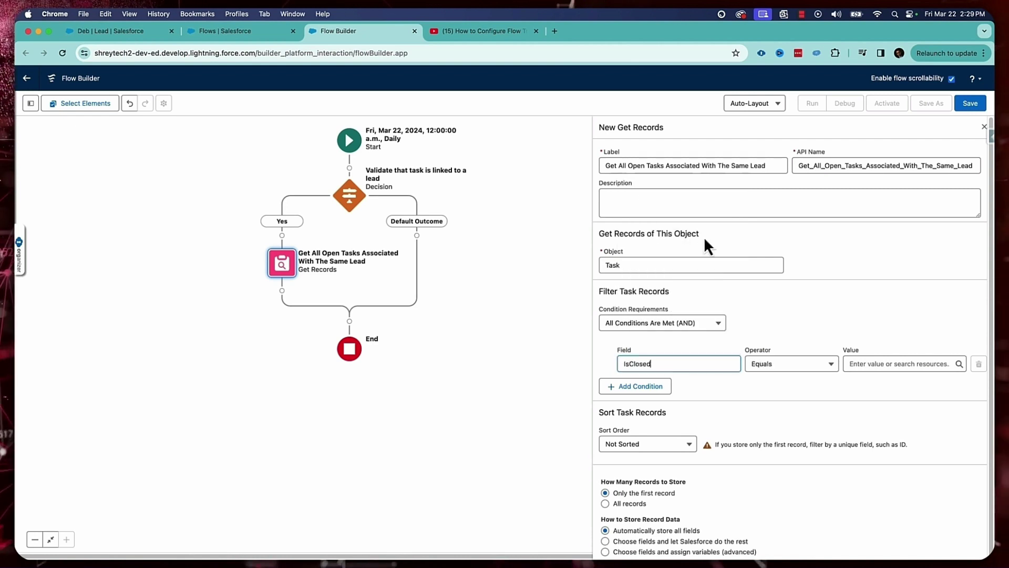
left_click(874, 363)
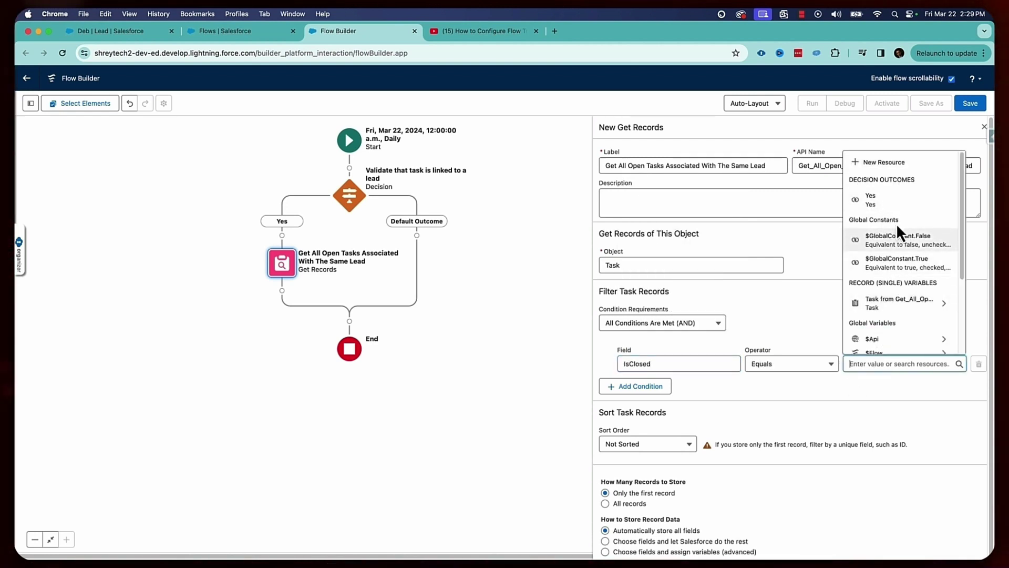
type("fa")
left_click(906, 346)
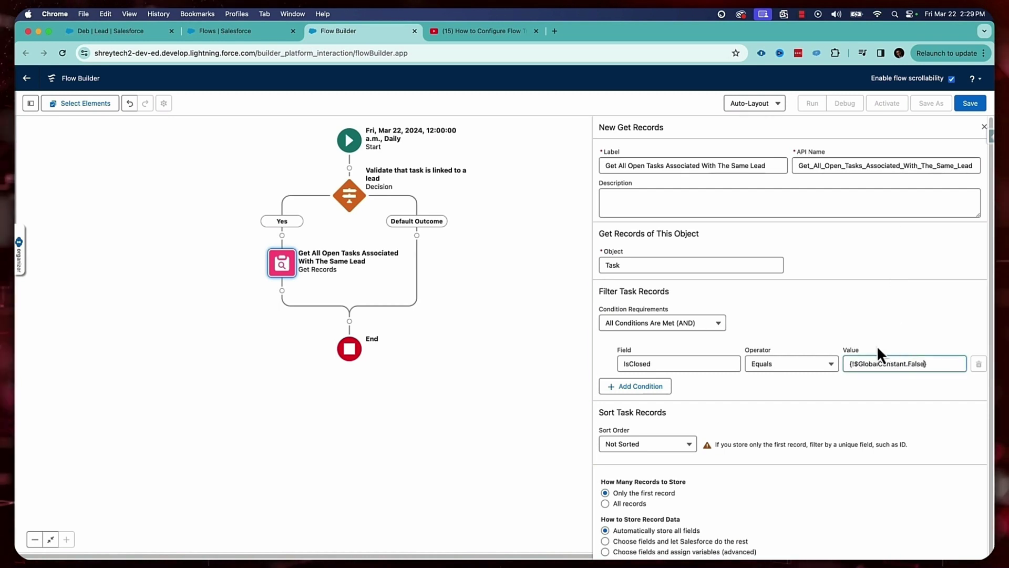
Add a second filter matching WhoId to the triggering record's WhoId
left_click(628, 389)
left_click(647, 395)
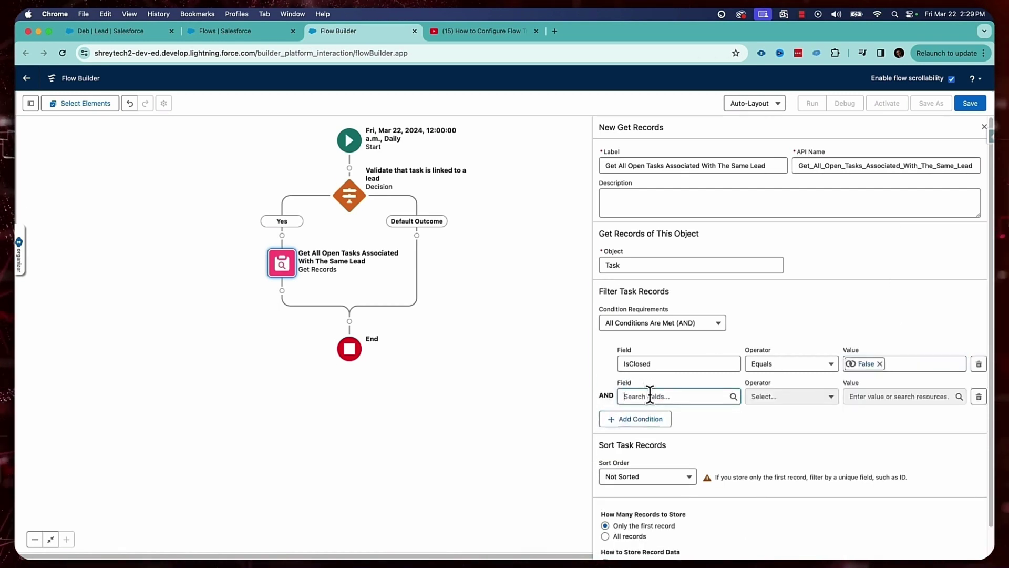
type("whoi")
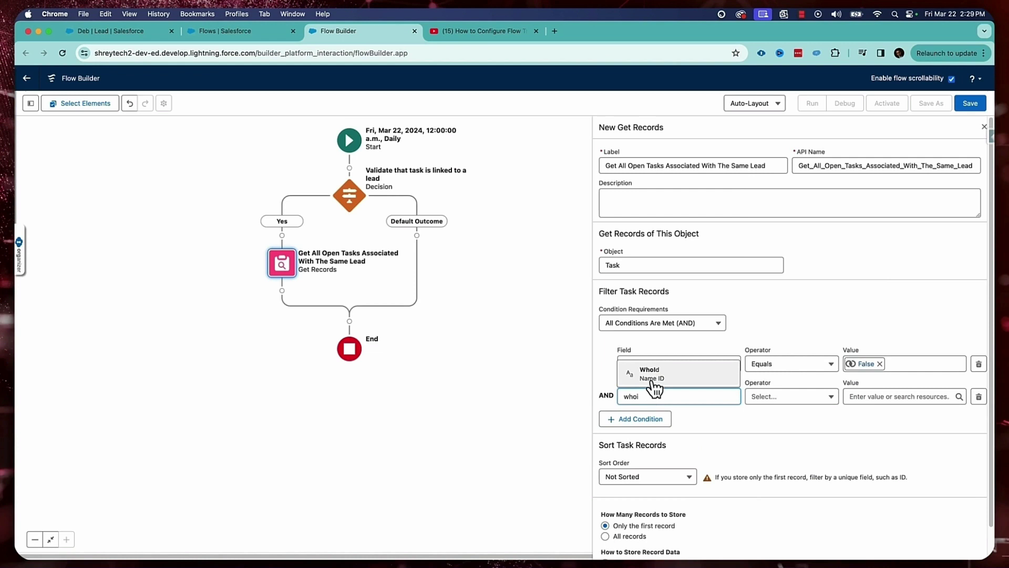
left_click(650, 378)
left_click(884, 395)
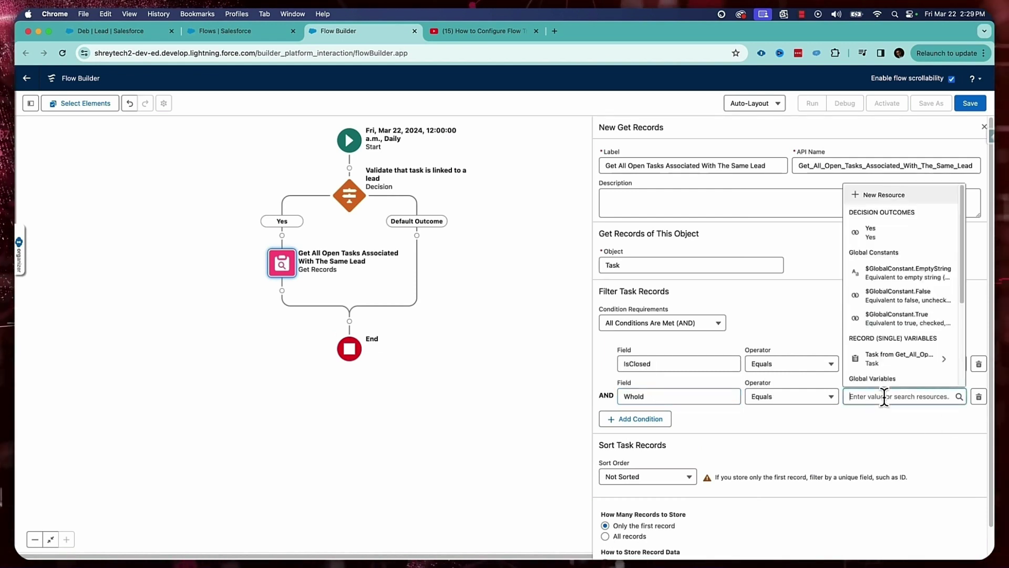
type("rec")
left_click(888, 376)
scroll(924, 315, "down", 15)
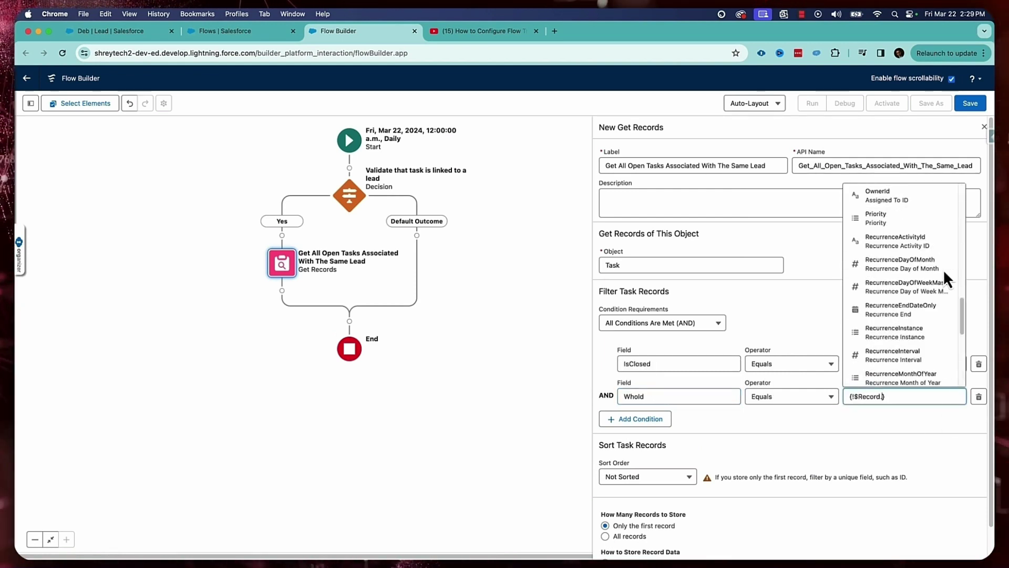
left_click(901, 375)
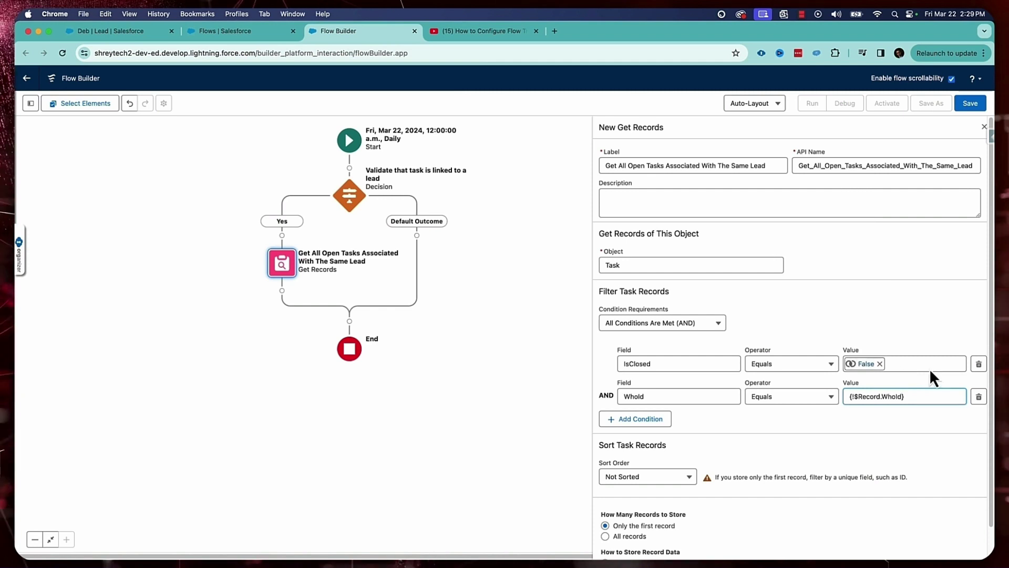
Store all matching Task records and close the Get Records settings
left_click(605, 536)
scroll(835, 415, "down", 1)
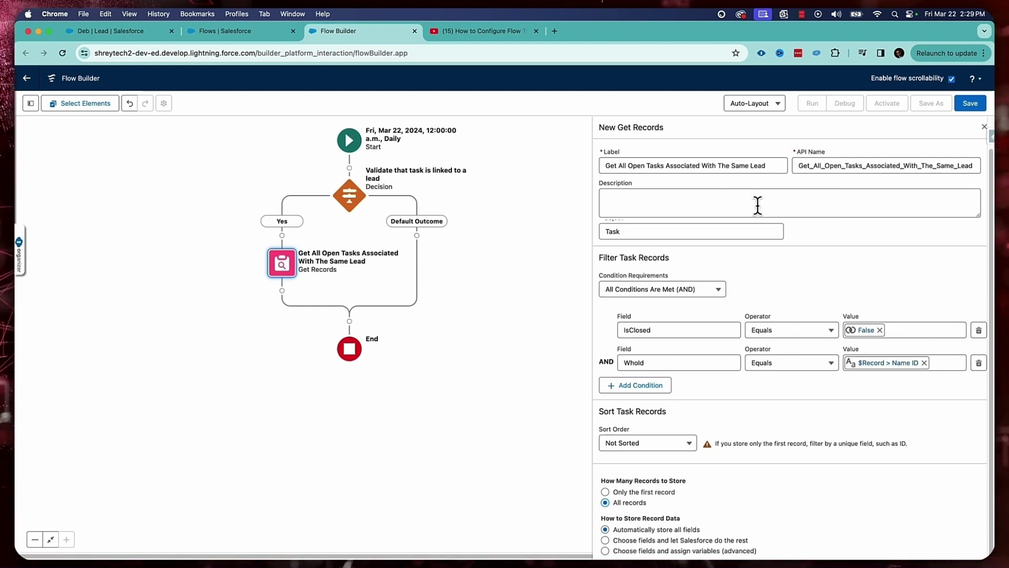
left_click(982, 127)
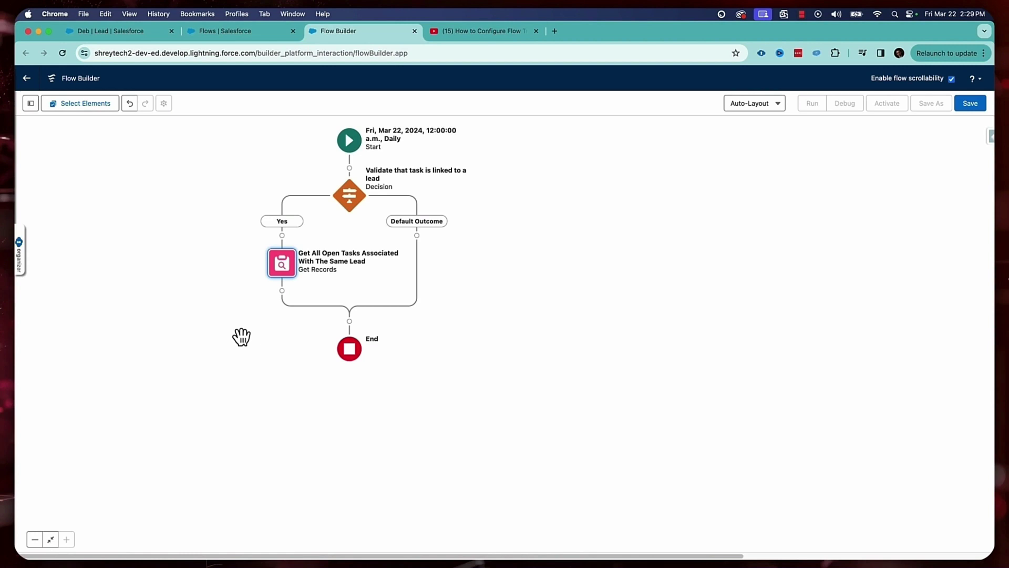
left_click(283, 290)
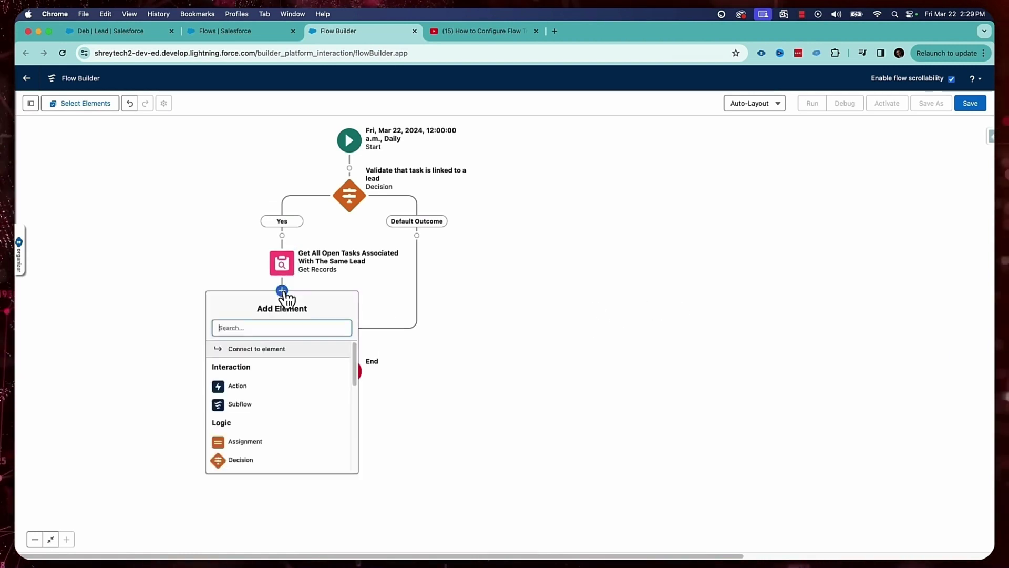
Add a Transform named 'Calculate the number' using the open-tasks collection as source data
type("transf")
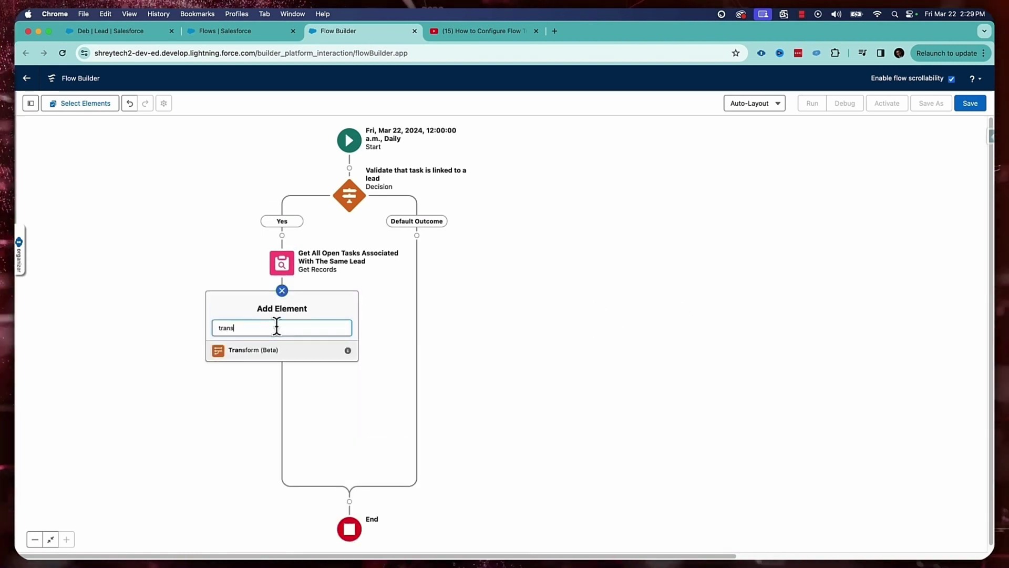
key("Return")
type("Calculate t")
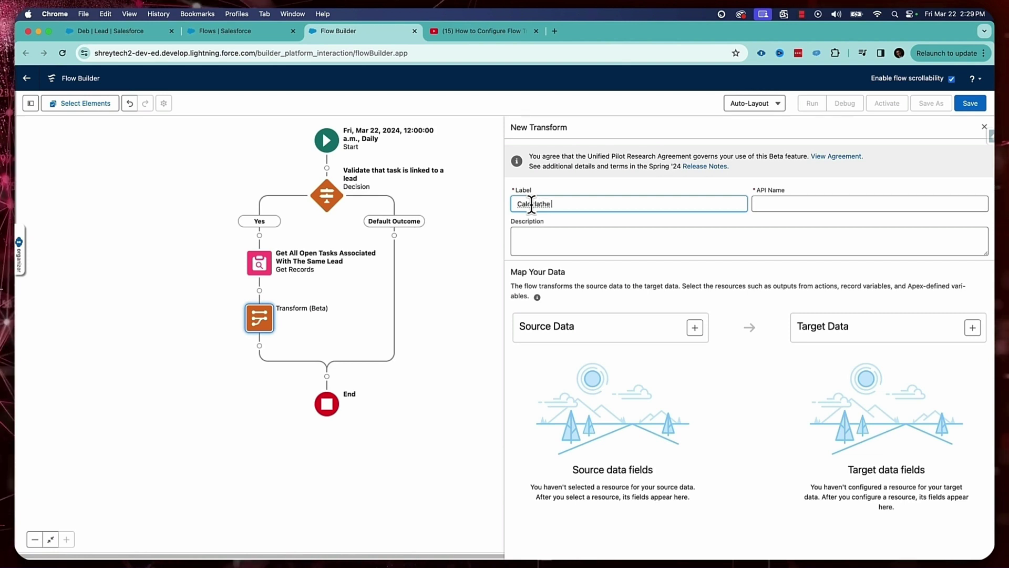
type("he number")
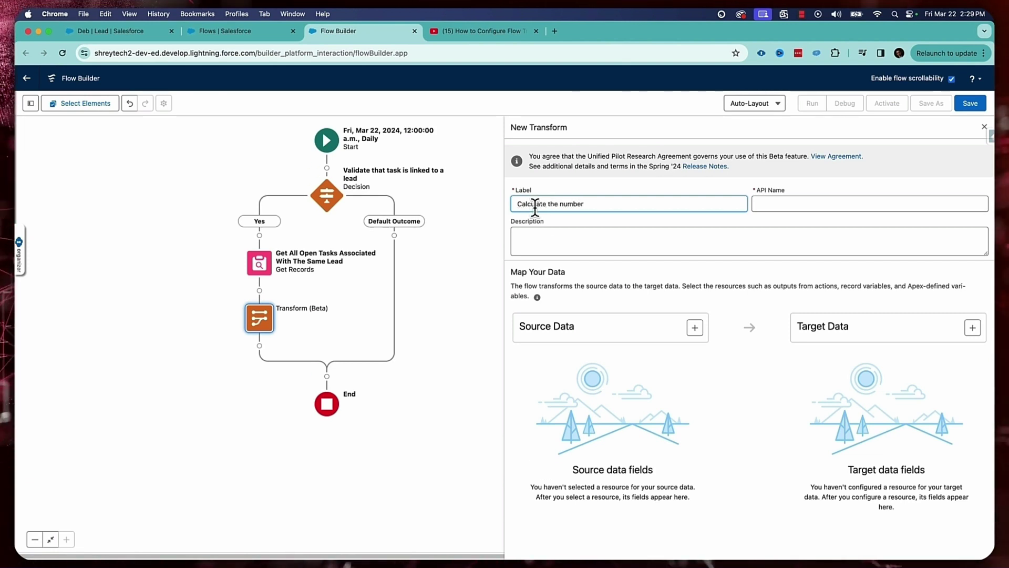
key("Tab")
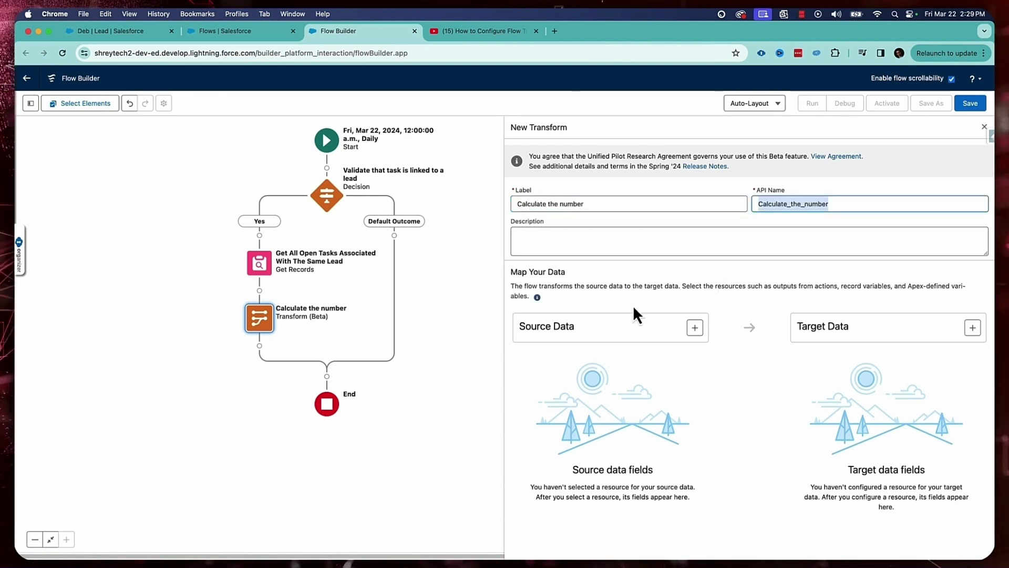
left_click(692, 329)
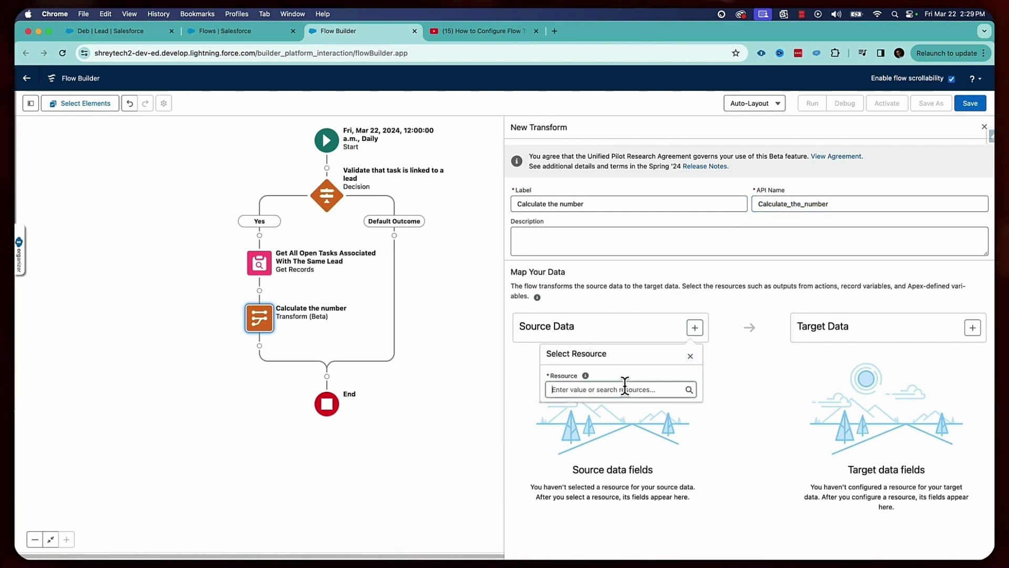
left_click(625, 388)
left_click(616, 287)
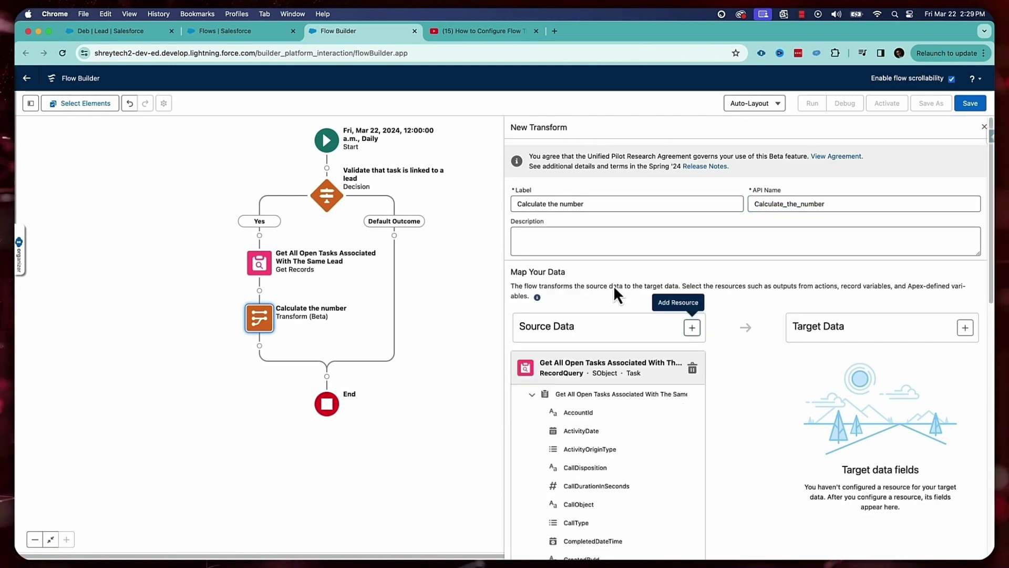
Set the Transform's target data to a Record of the Lead object
left_click(965, 328)
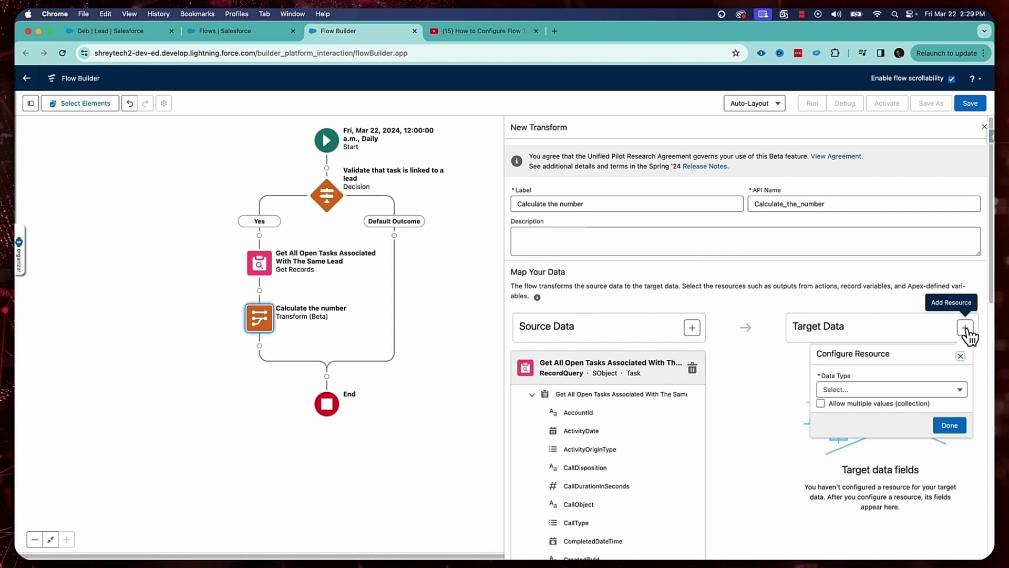
left_click(900, 388)
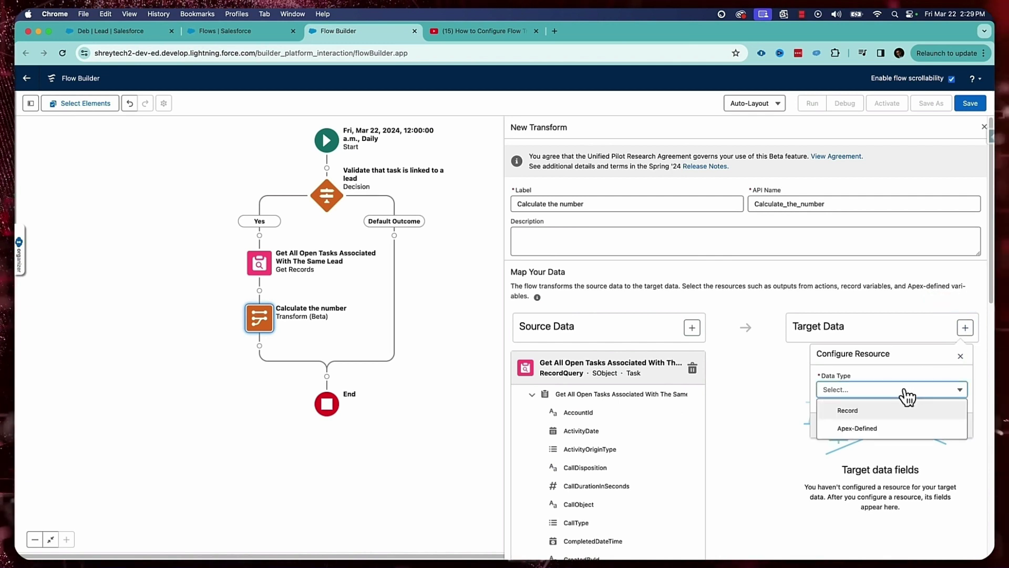
left_click(884, 411)
left_click(871, 425)
type("Le")
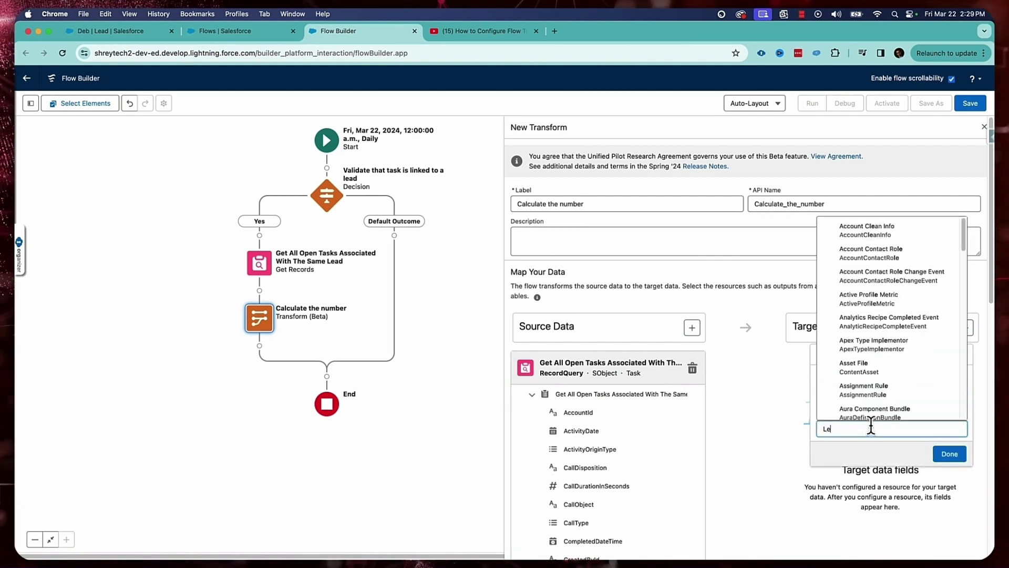
type("ad")
left_click(858, 276)
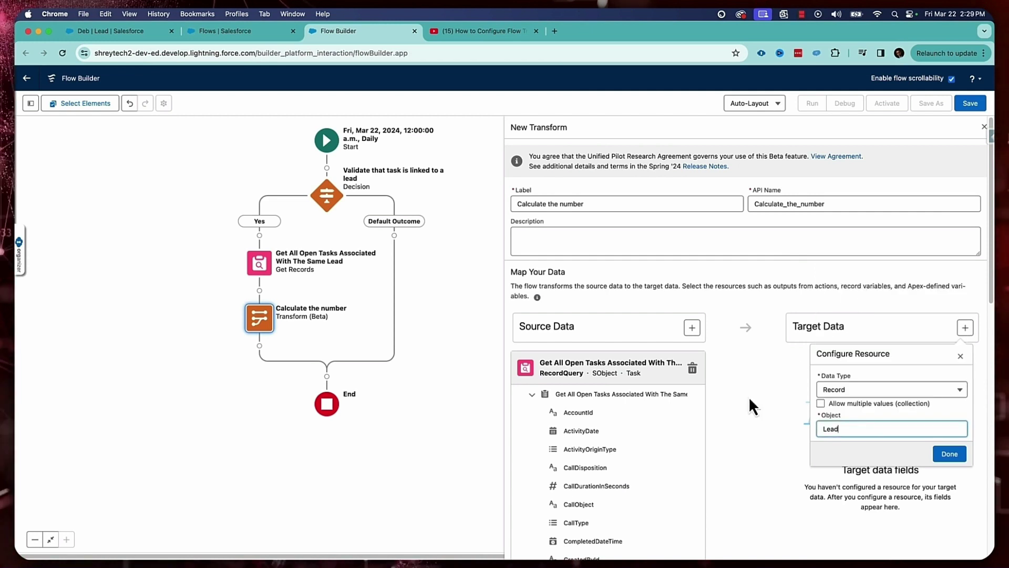
left_click(750, 395)
left_click(965, 328)
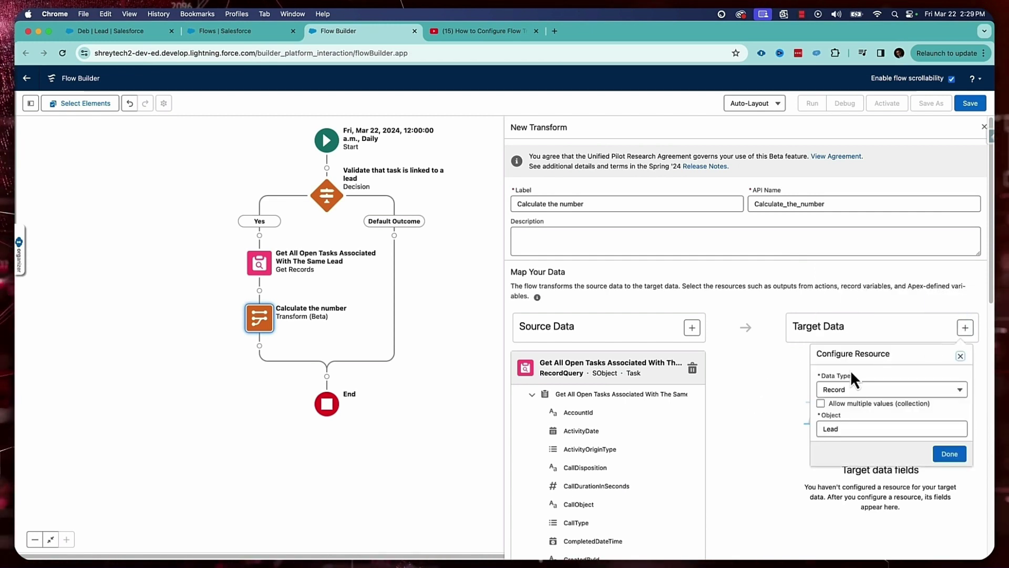
Confirm the Lead record target and map the open-tasks collection to the Lead's of_Open_Tasks__c field
left_click(949, 454)
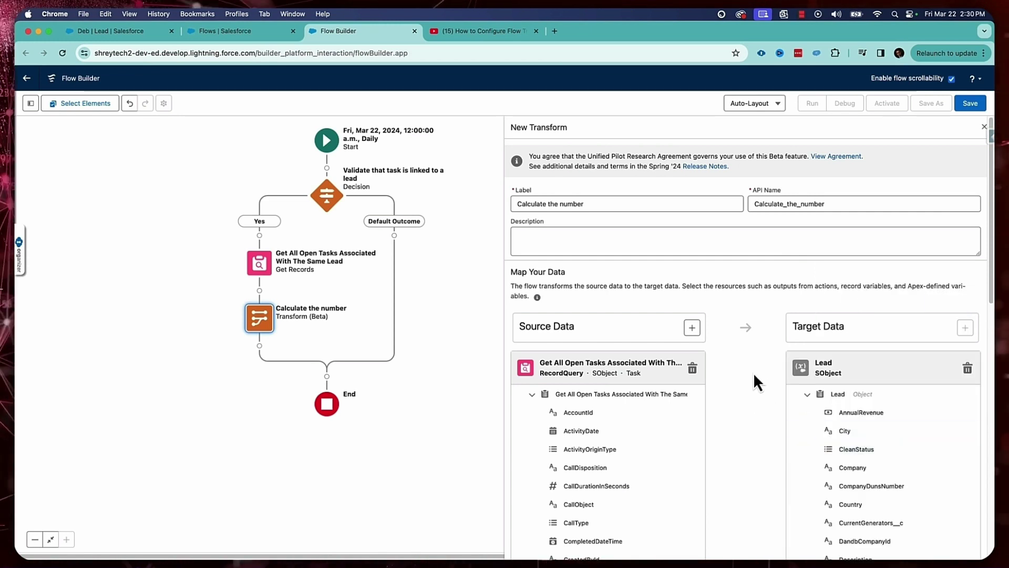
scroll(752, 372, "down", 5)
scroll(752, 361, "up", 4)
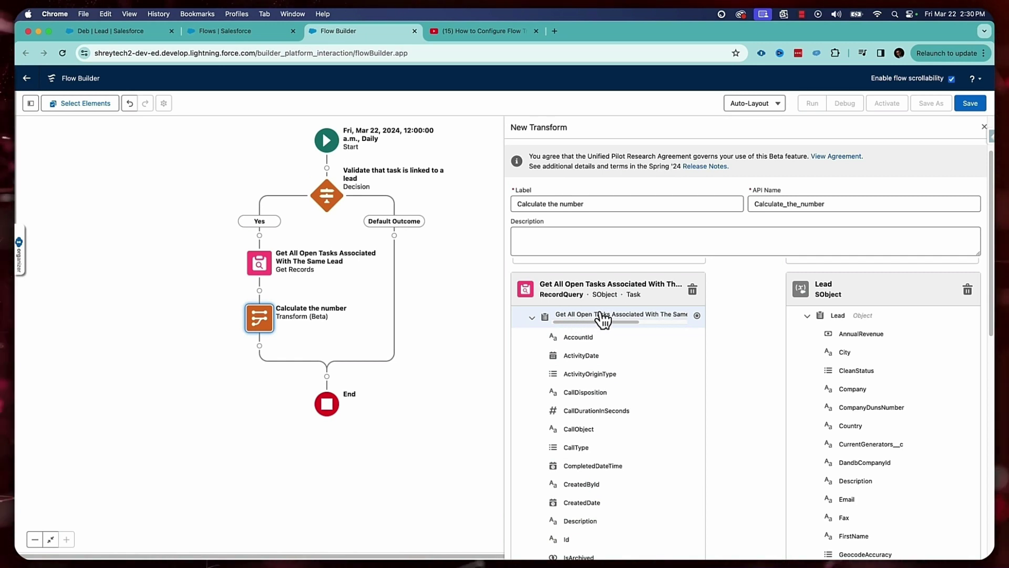
left_click(697, 315)
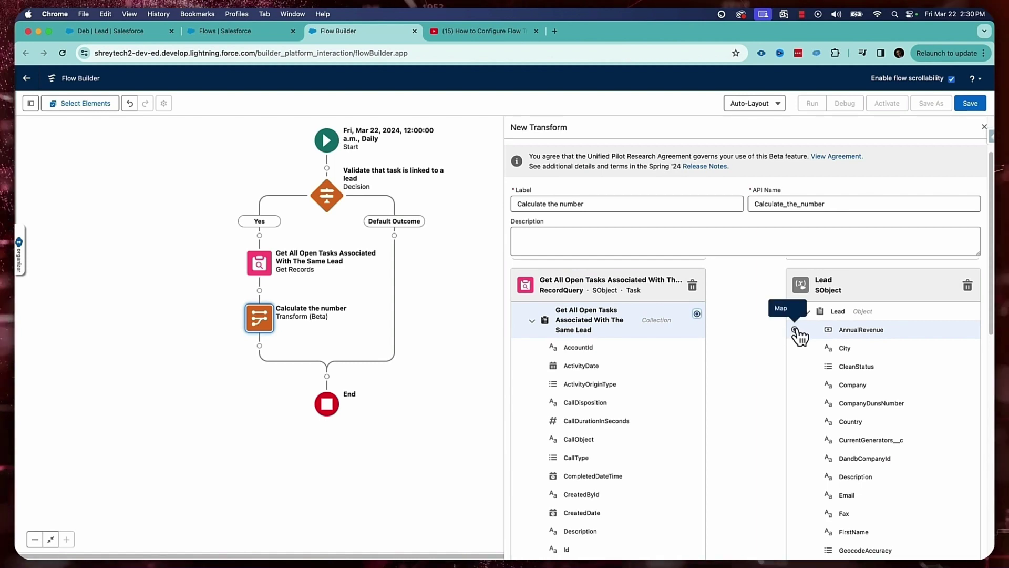
scroll(796, 331, "down", 10)
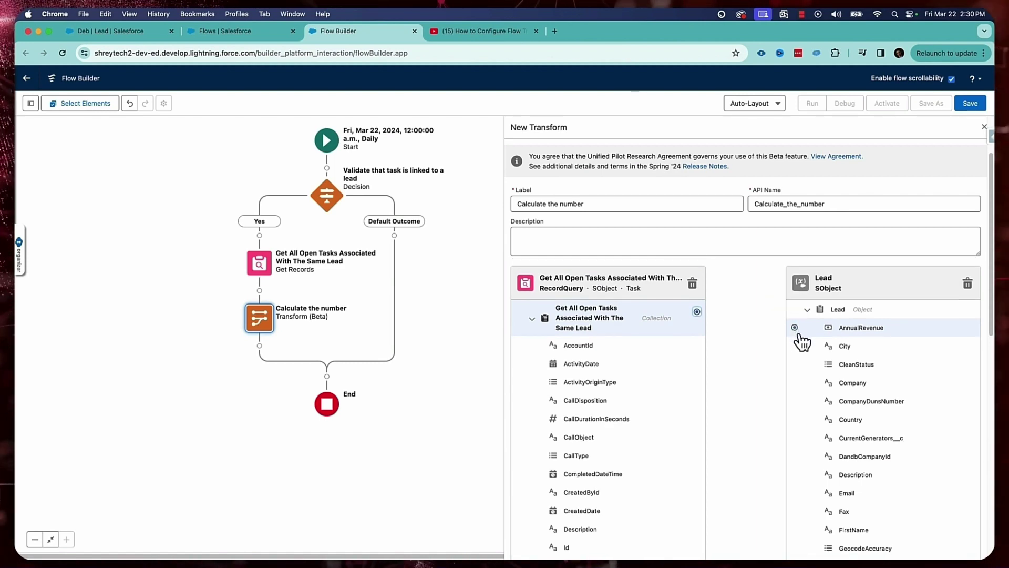
scroll(799, 339, "up", 10)
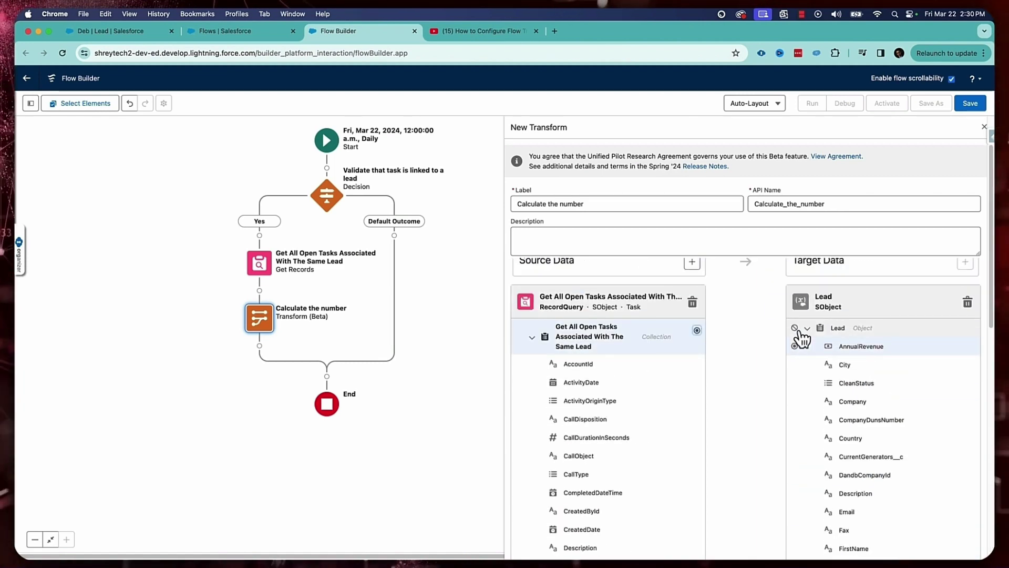
scroll(770, 348, "down", 10)
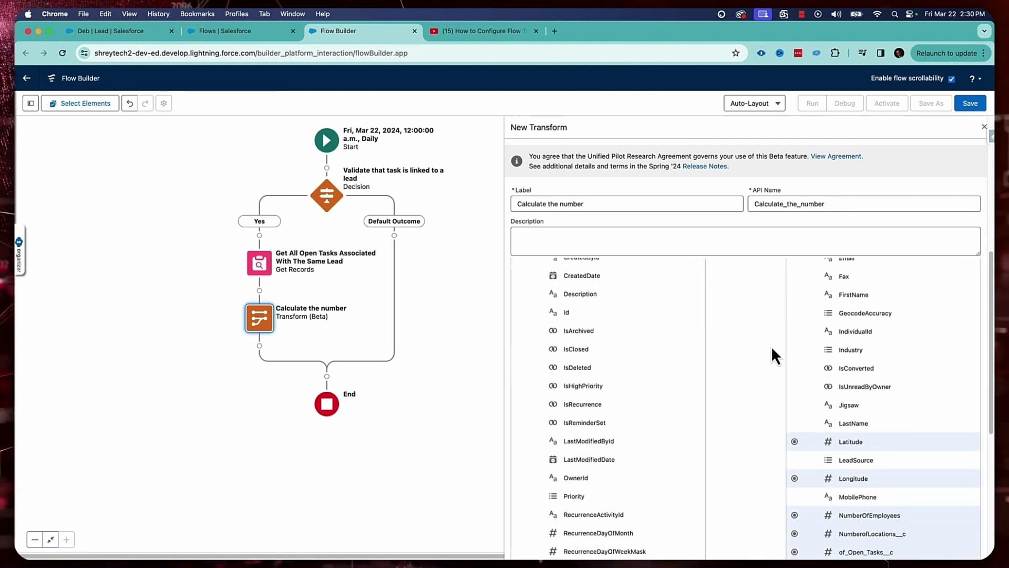
scroll(772, 344, "down", 1)
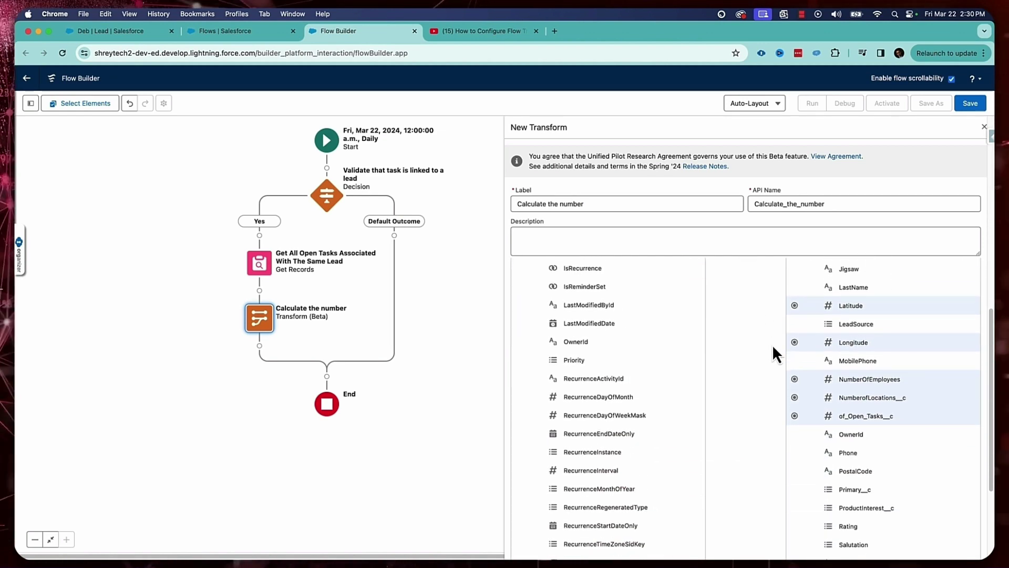
left_click(795, 415)
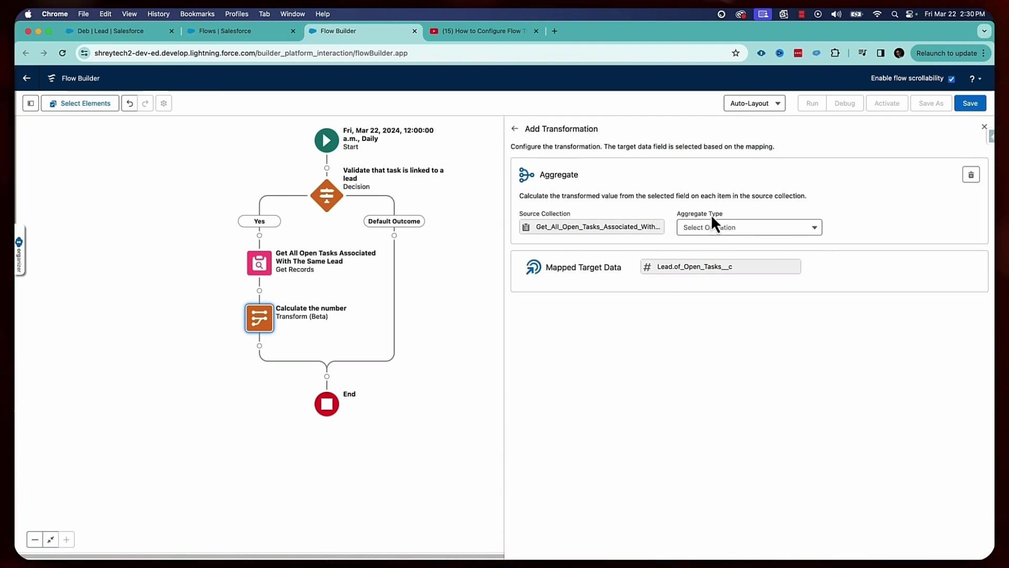
Set the Aggregate transformation type to Count
left_click(731, 228)
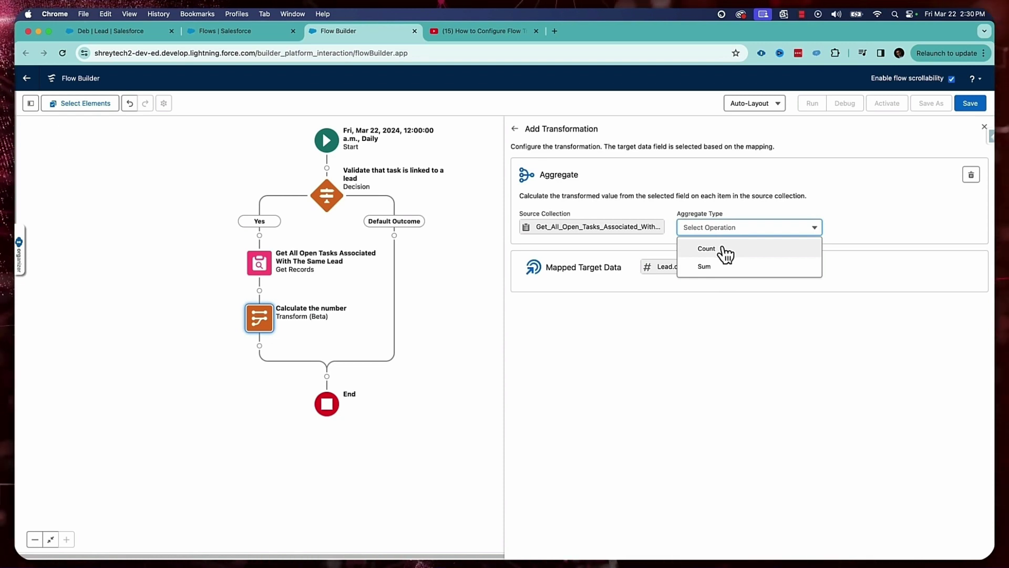
left_click(722, 249)
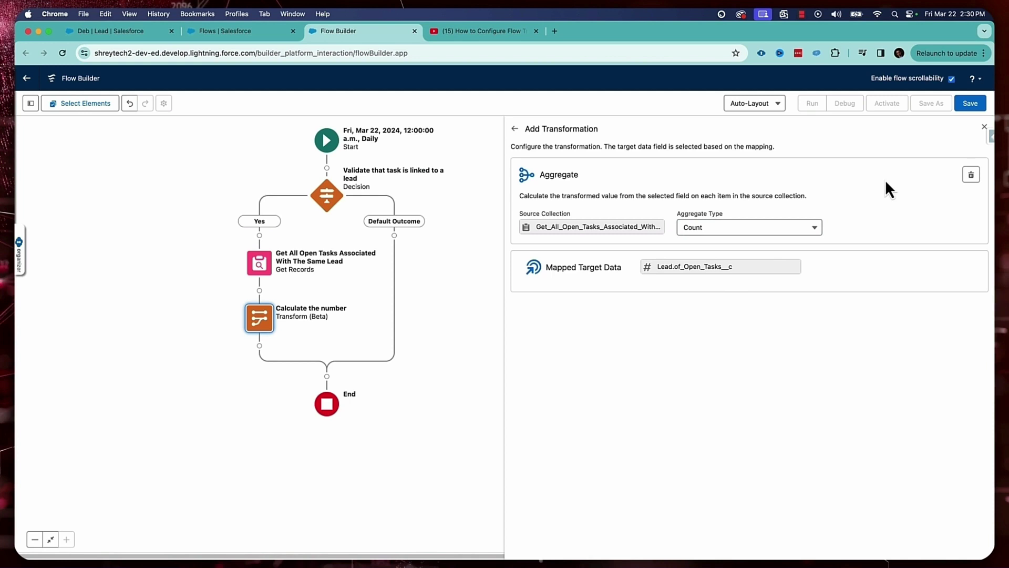
Add an Update Records element labelled 'Update the Lead Record' below the Transform
left_click(260, 346)
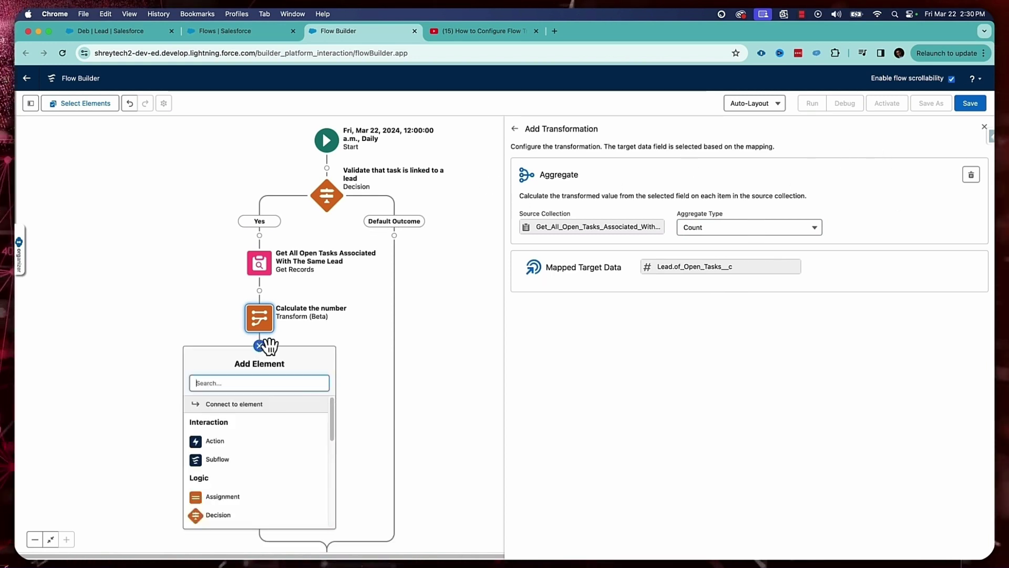
scroll(282, 440, "down", 2)
scroll(283, 444, "down", 3)
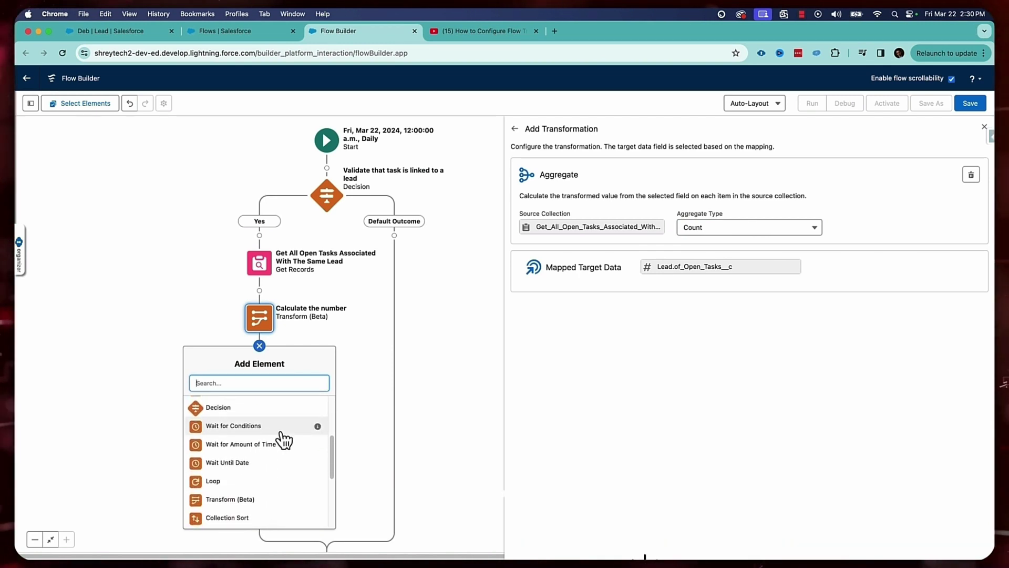
scroll(282, 440, "down", 4)
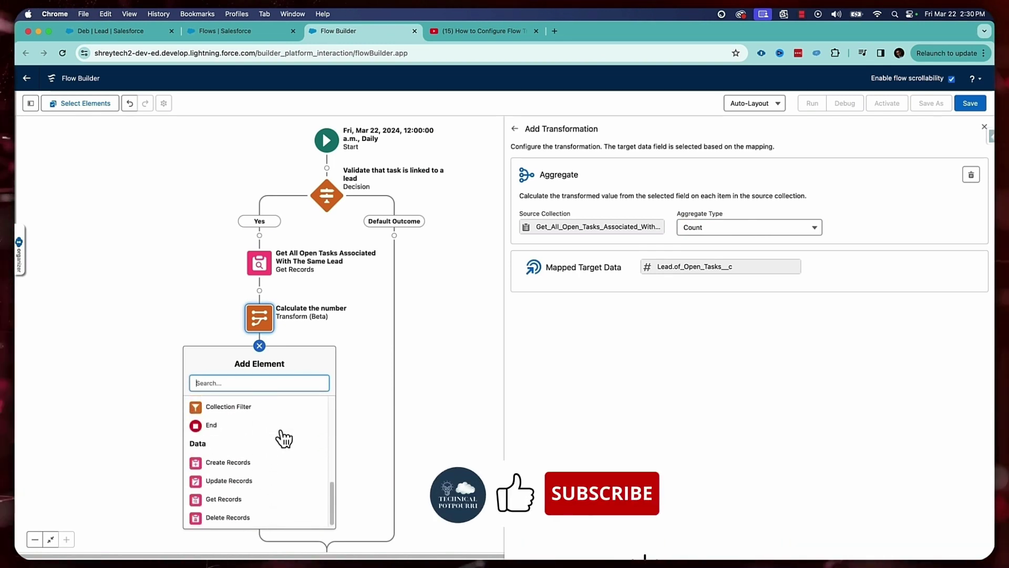
left_click(256, 481)
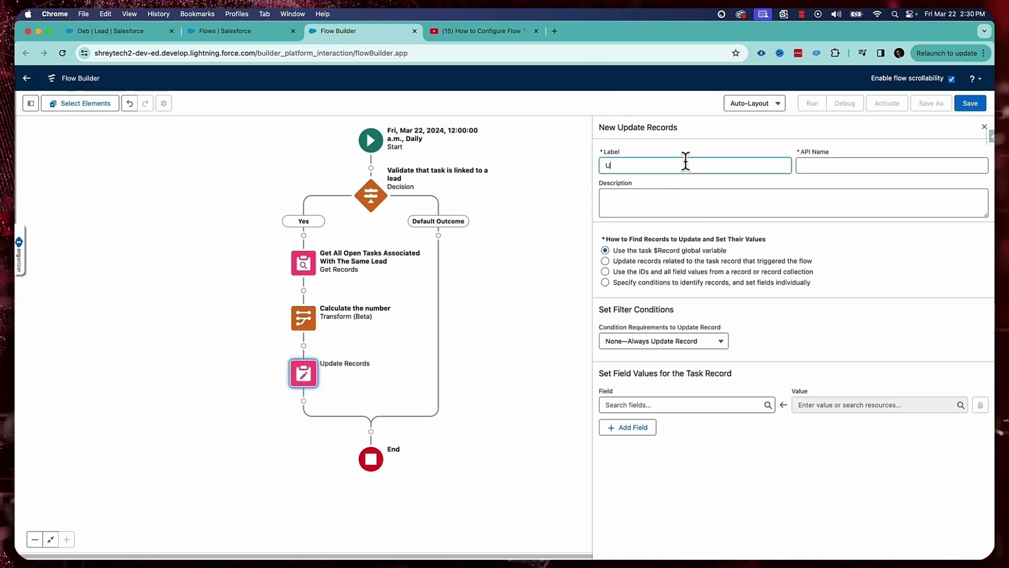
type("Update tHe")
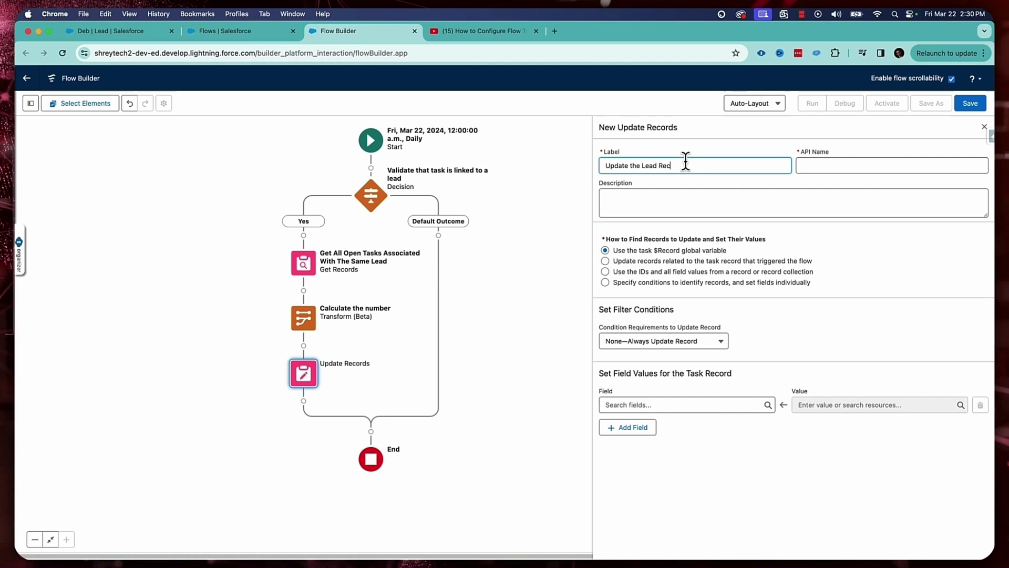
key("Tab")
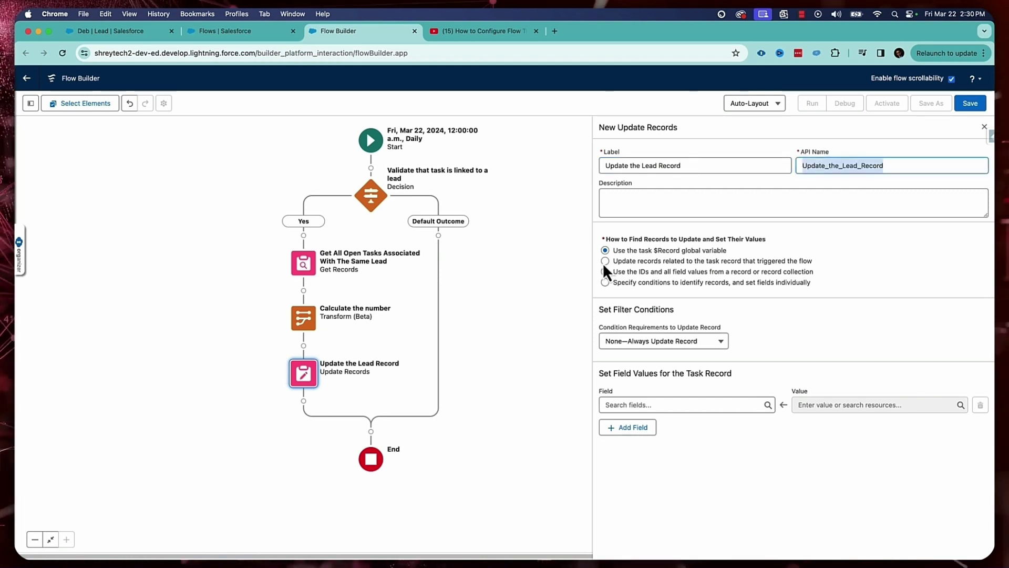
Update Lead records whose Id equals the triggering Task's Name ID ($Record.WhoId)
left_click(607, 282)
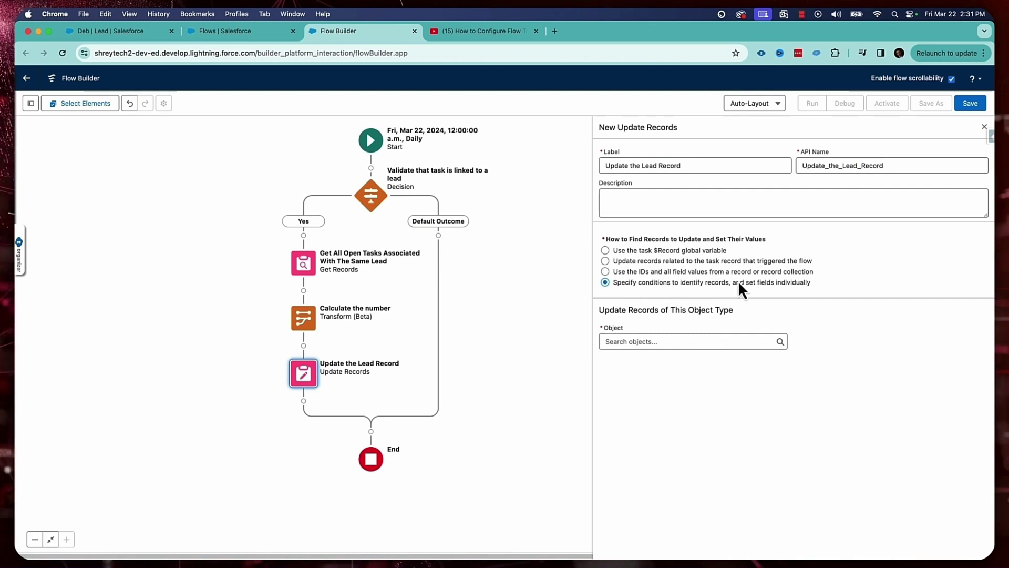
left_click(659, 342)
type("Lead")
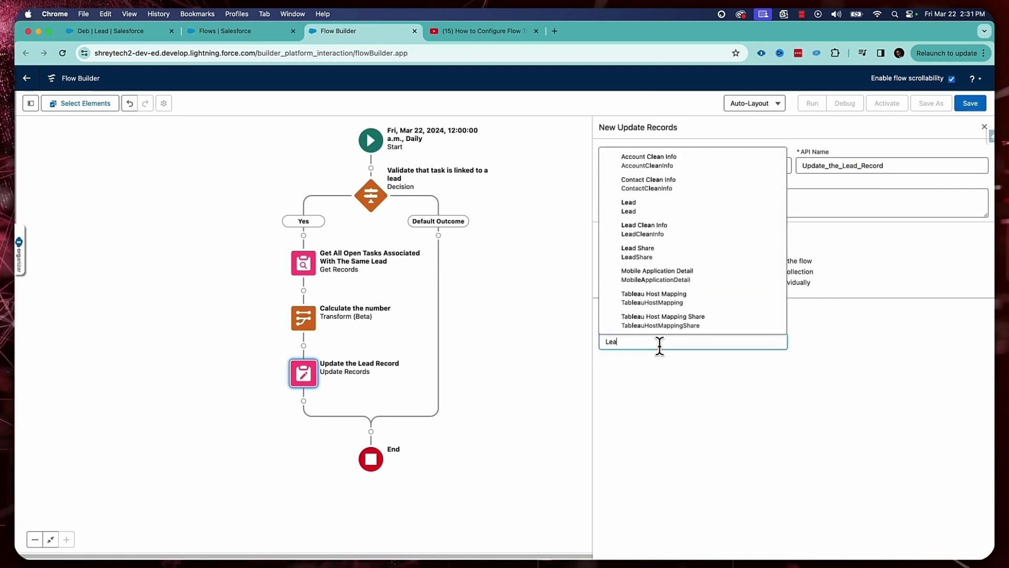
left_click(644, 274)
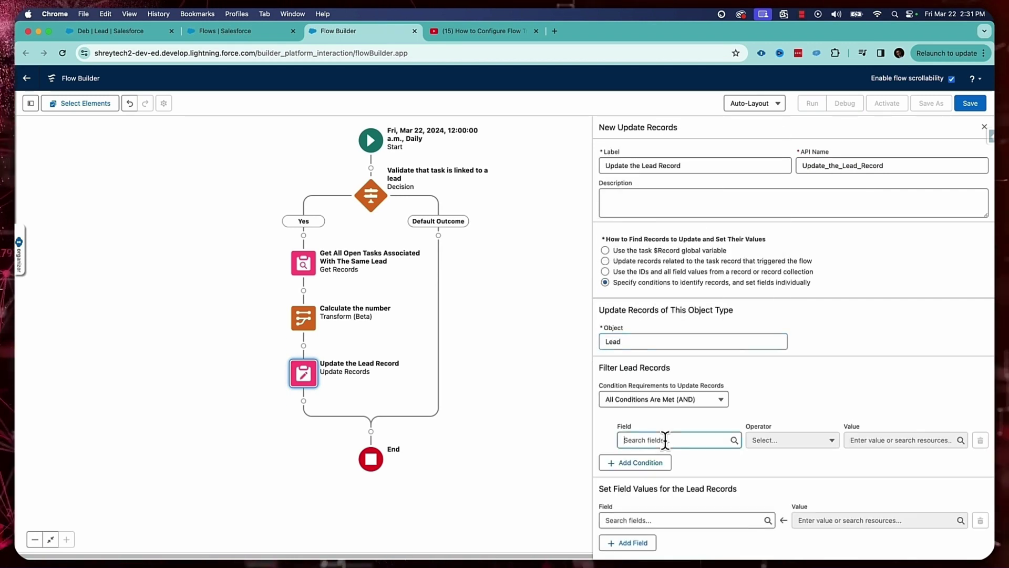
left_click(665, 440)
type("Id")
left_click(655, 389)
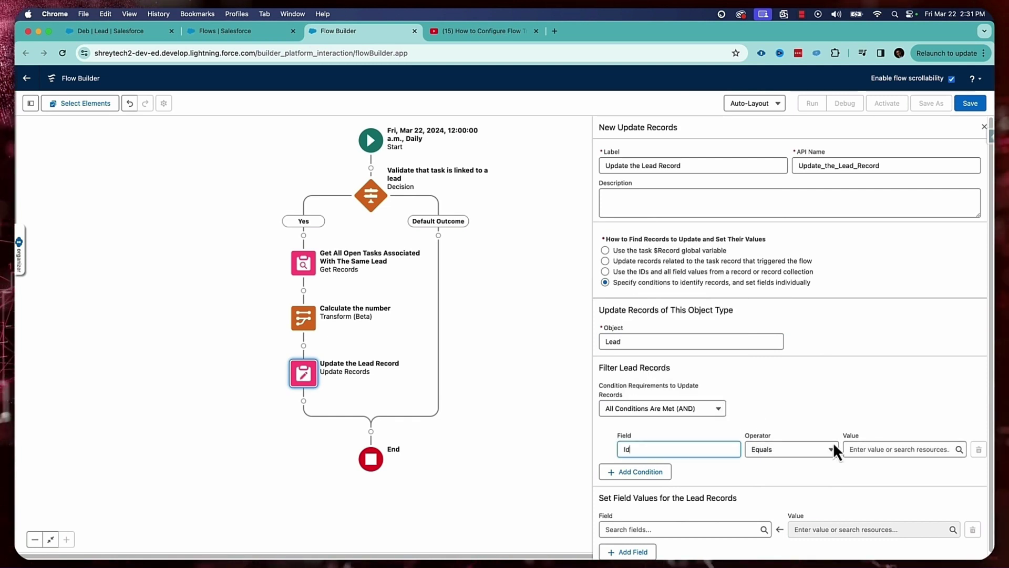
left_click(876, 450)
type("rec")
left_click(888, 430)
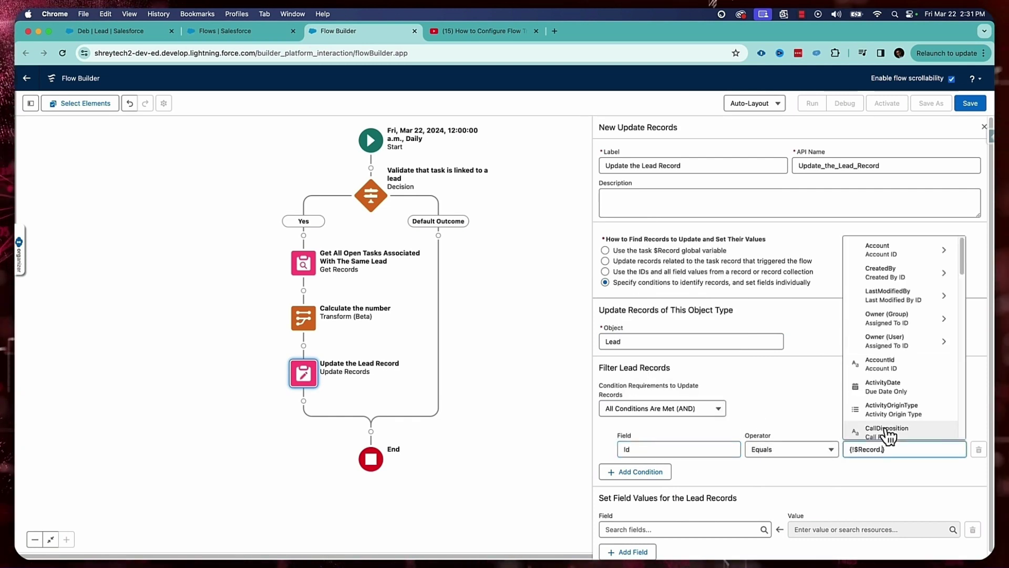
scroll(905, 381, "down", 10)
left_click(905, 435)
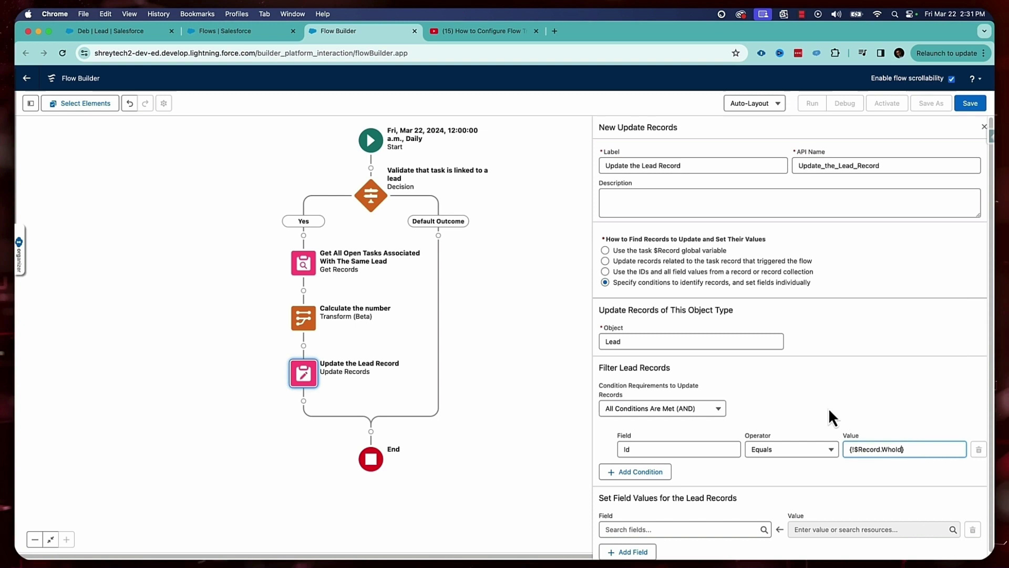
Set the Lead's of_Open_Tasks__c to Calculate_the_number's # of Open Tasks value
left_click(678, 522)
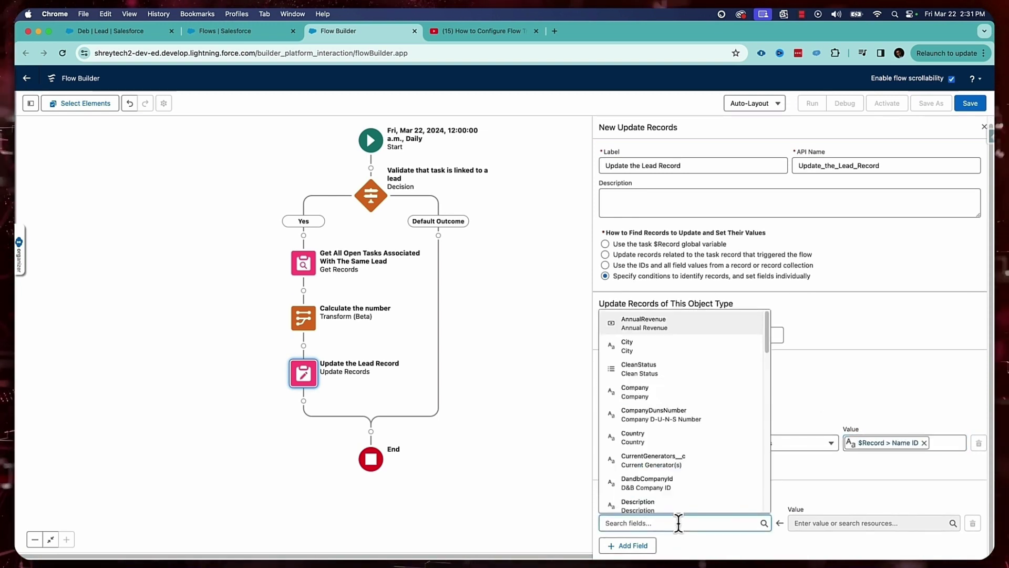
type("# o")
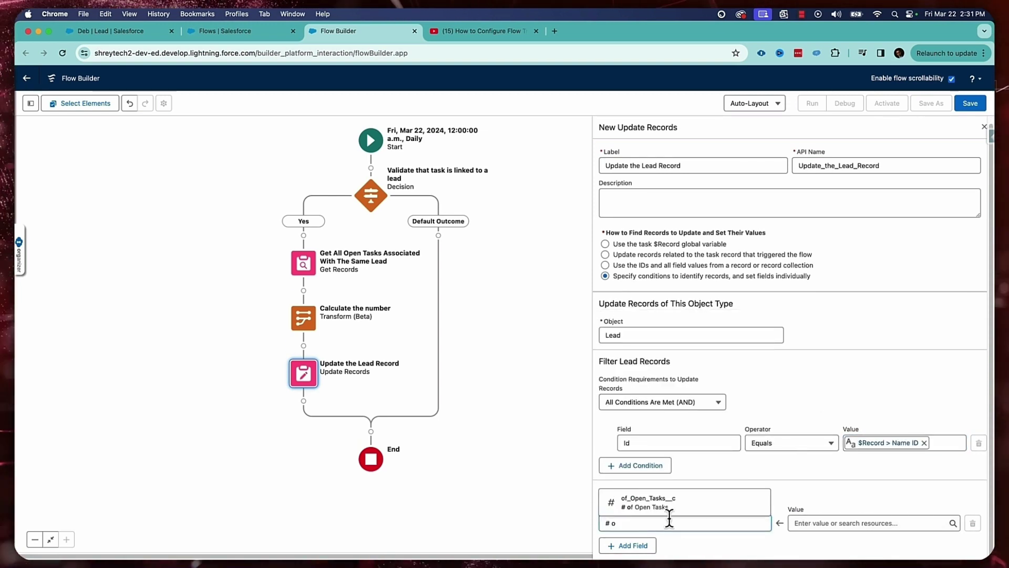
left_click(720, 501)
left_click(822, 523)
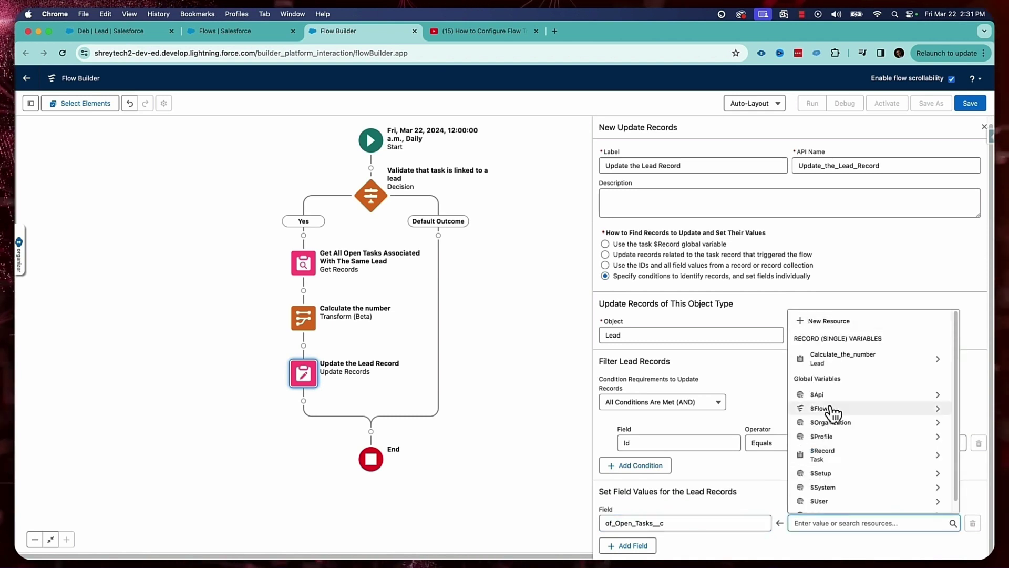
left_click(838, 360)
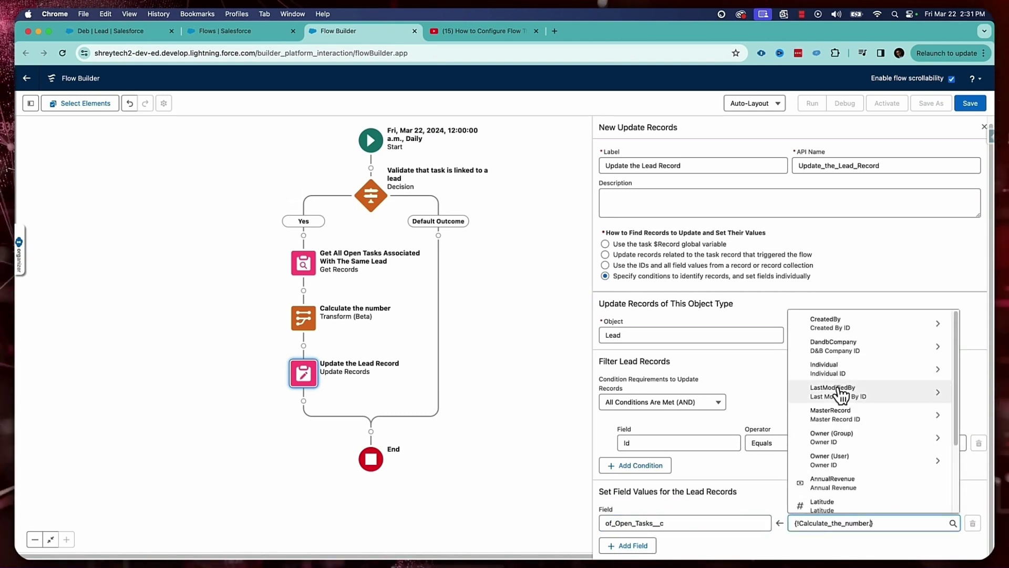
type("#")
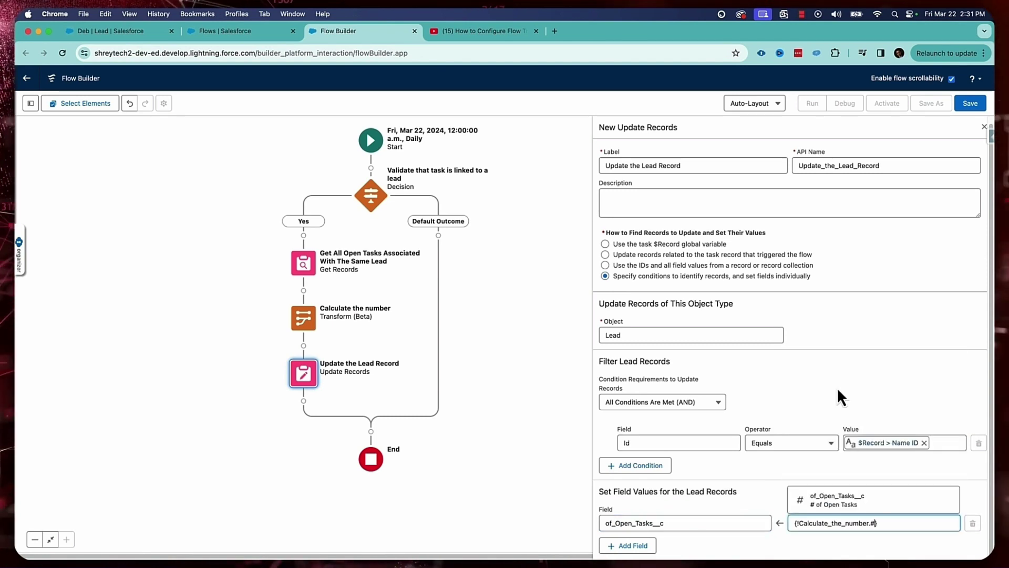
left_click(851, 503)
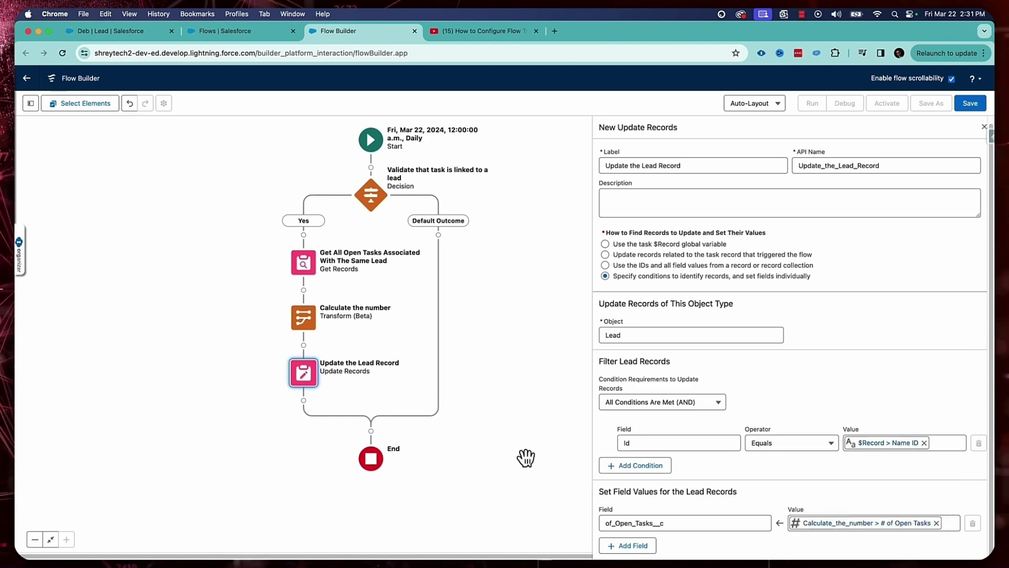
Save the flow with label CalculateOpenTasksPerLead, activate Version 1, and close the Update panel
left_click(970, 104)
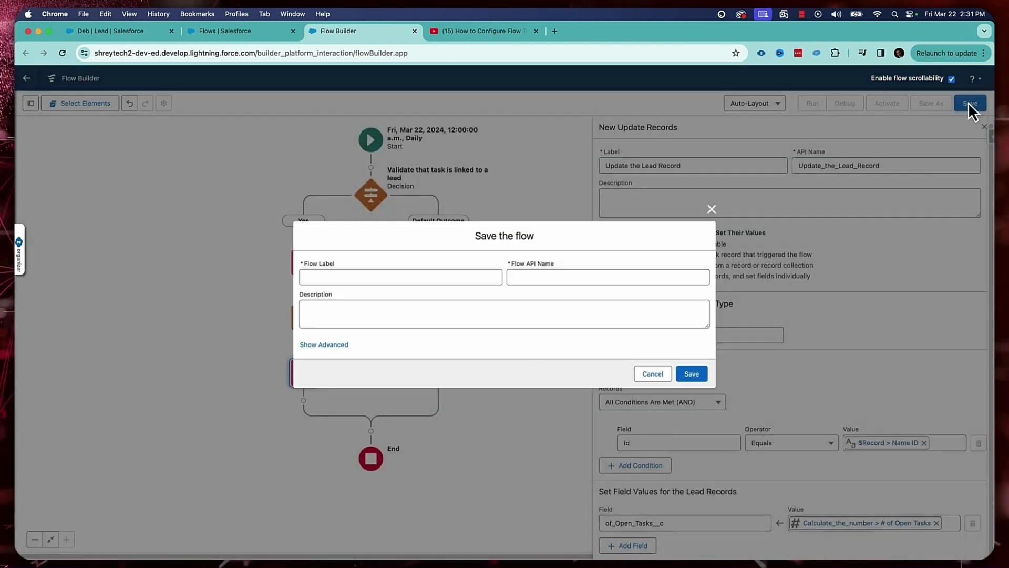
left_click(414, 274)
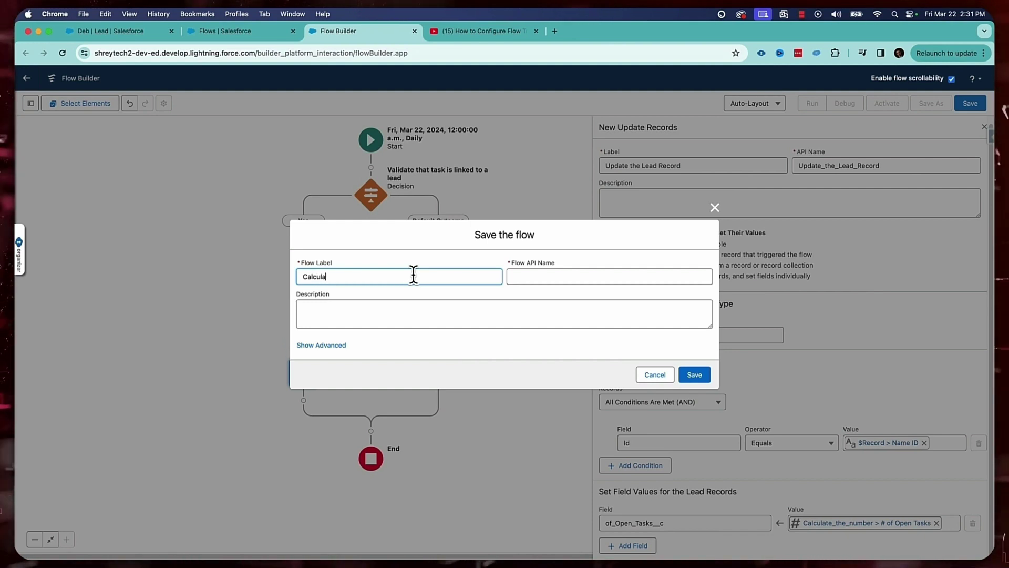
type("CalculateOpenT")
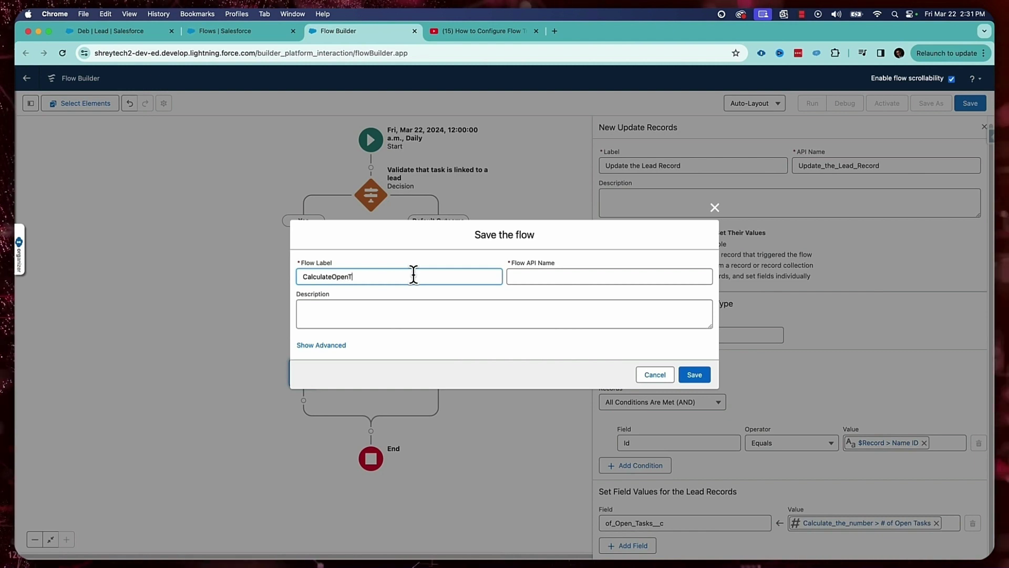
type("asks")
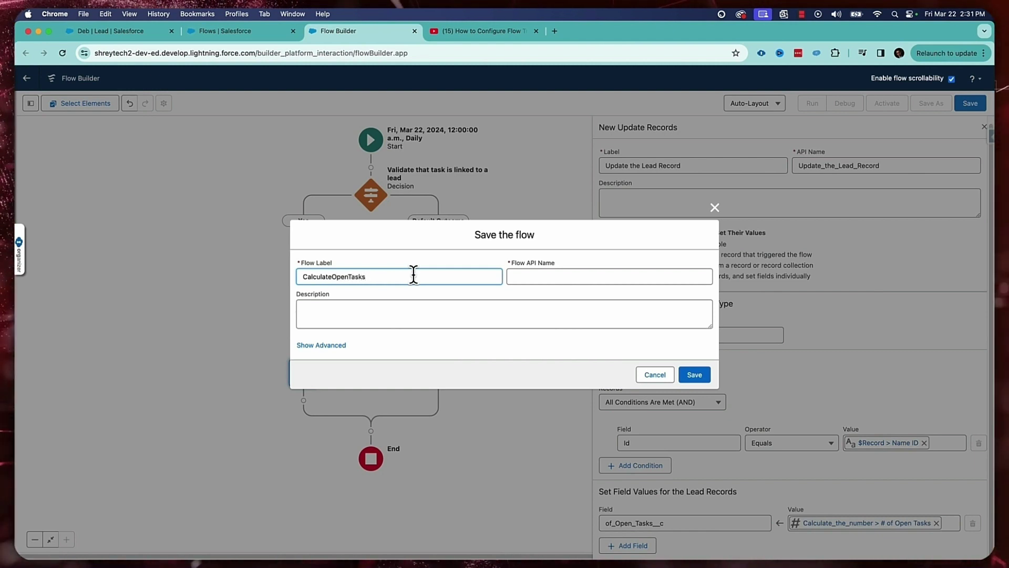
key("BackSpace")
key("BackSpace")
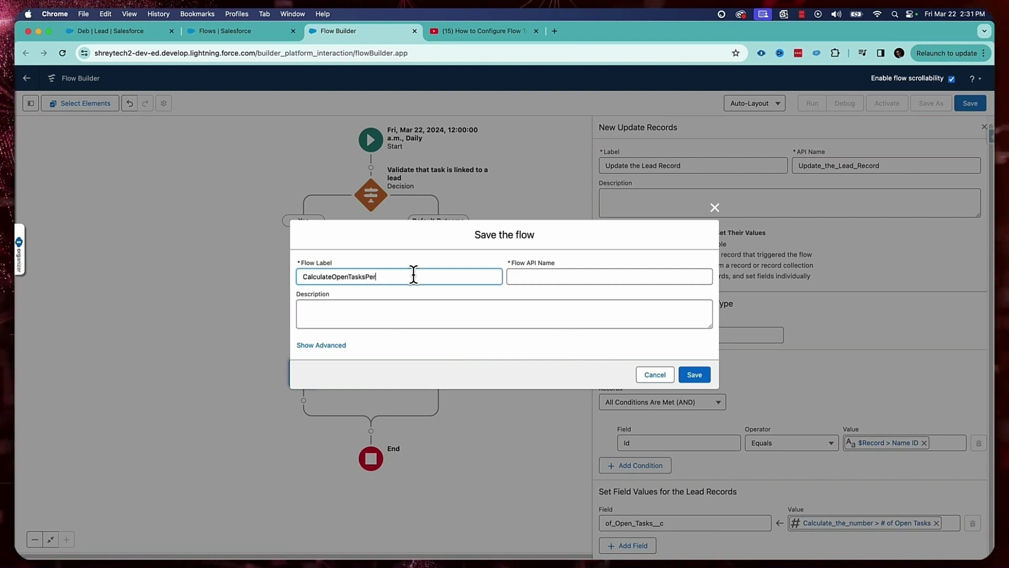
key("Tab")
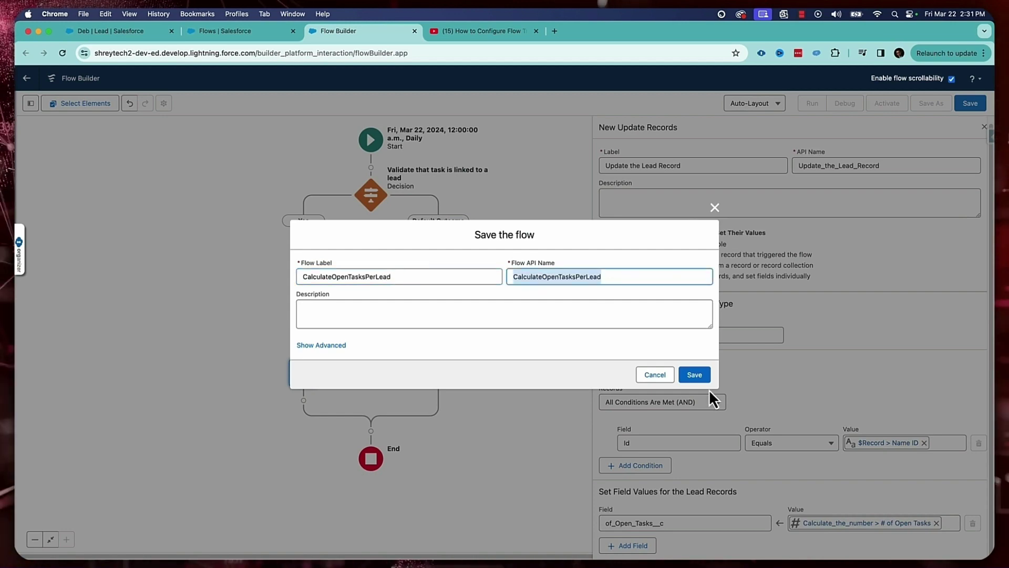
left_click(701, 377)
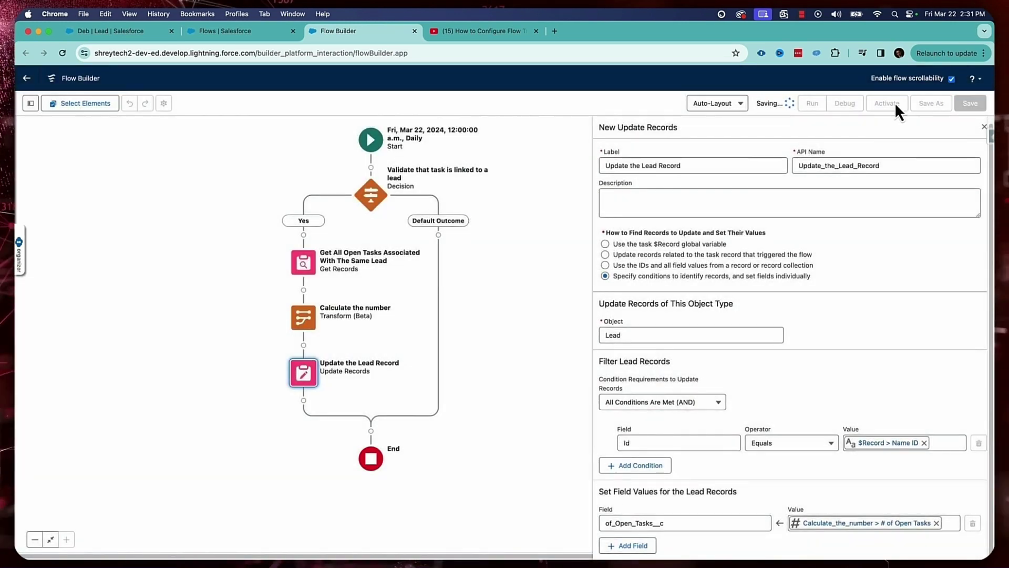
left_click(895, 103)
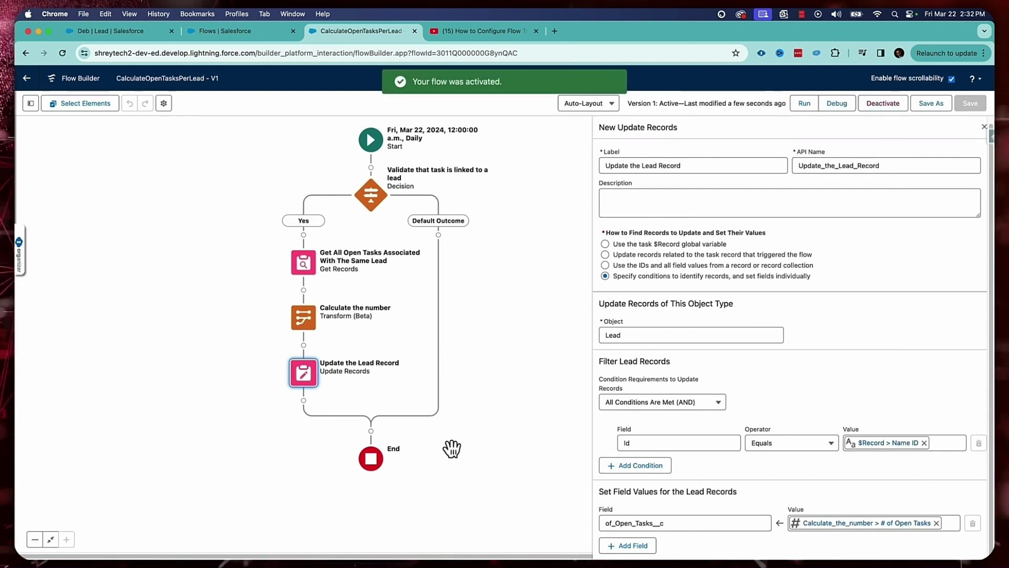
left_click(983, 128)
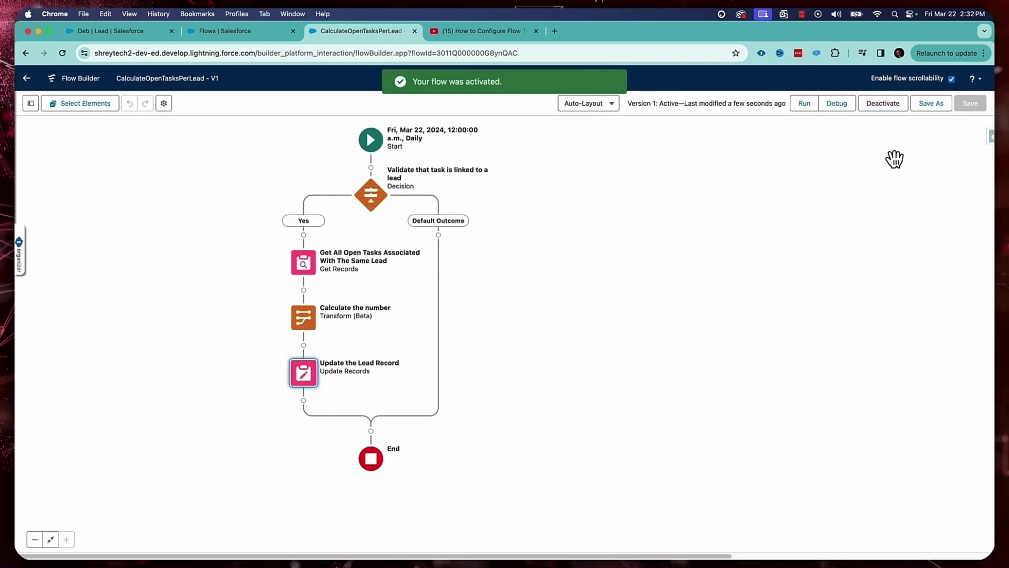
Inspect the Start element's Task trigger object and filter conditions
left_click(366, 130)
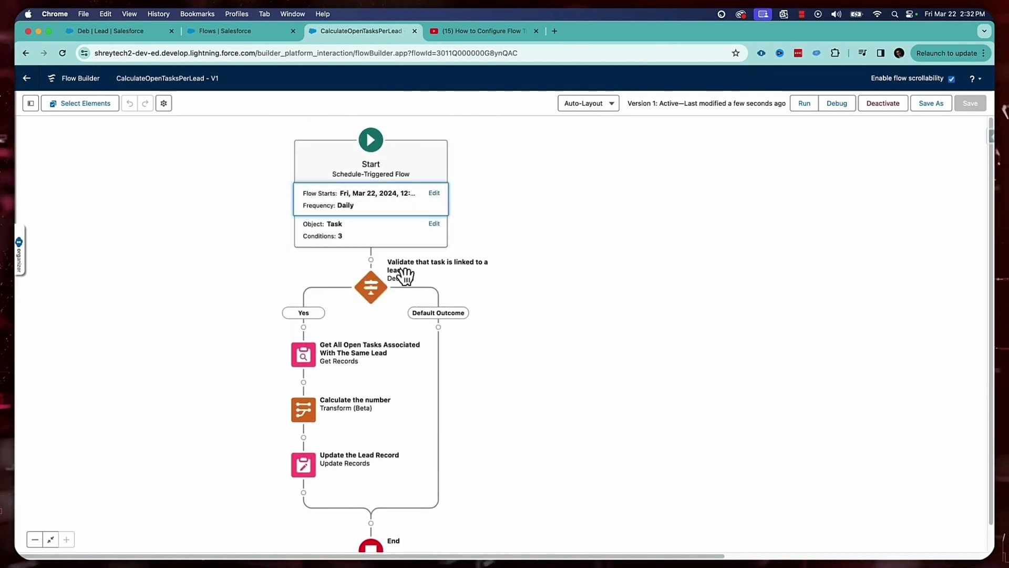
left_click(434, 194)
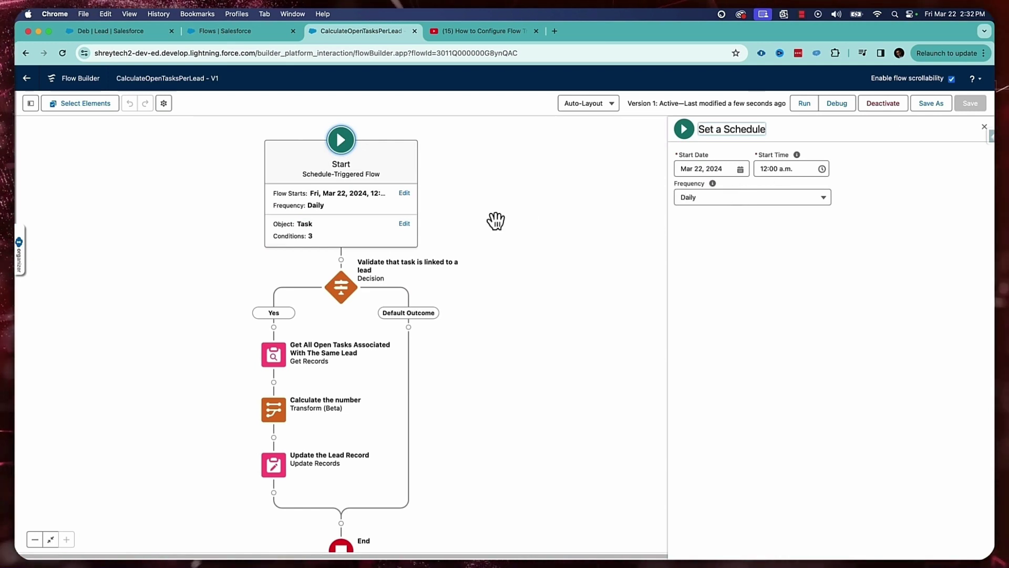
left_click(404, 225)
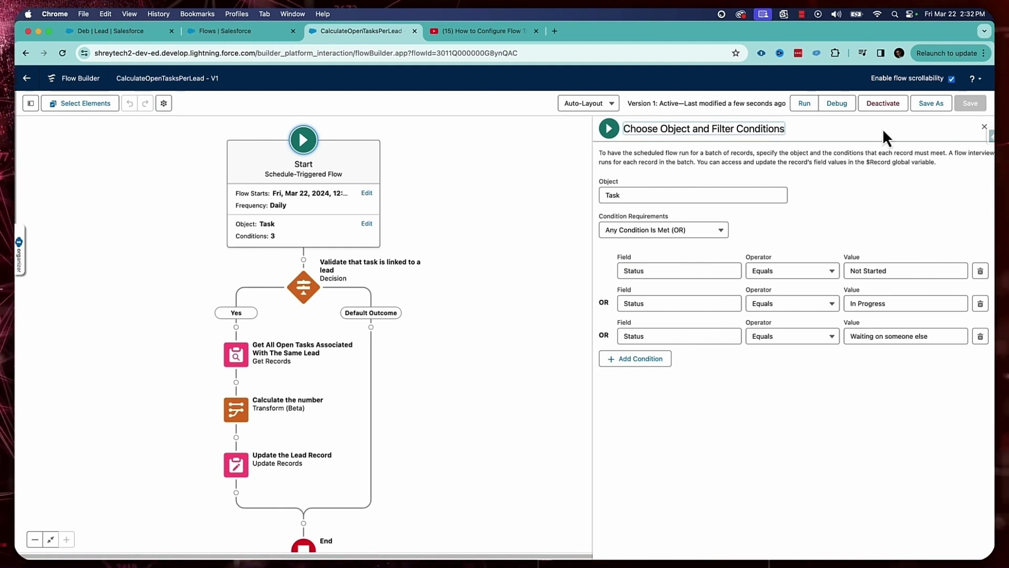
left_click(984, 127)
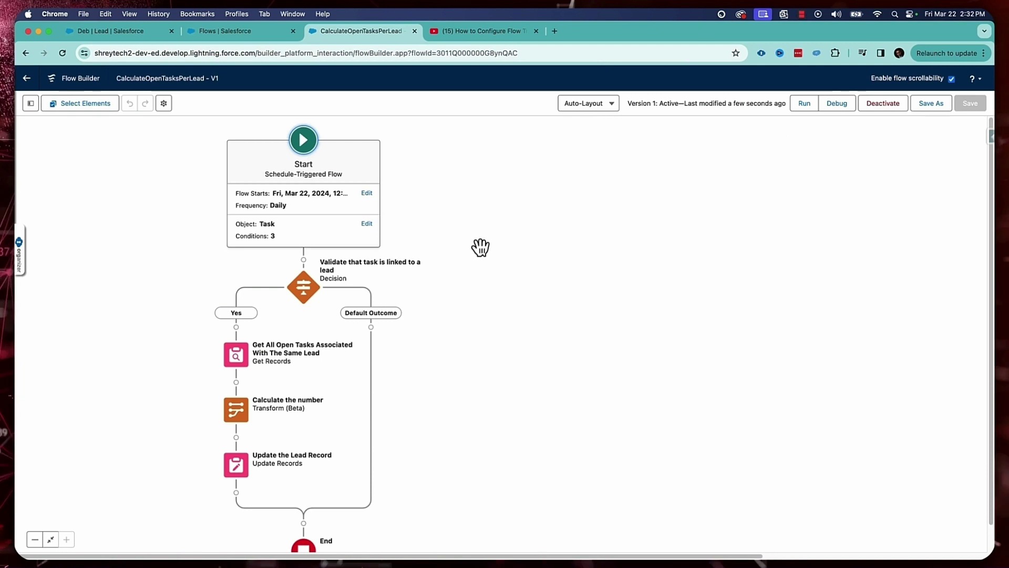
Inspect the lead-check Decision and the open-tasks Get Records filters
left_click(308, 292)
left_click(308, 292)
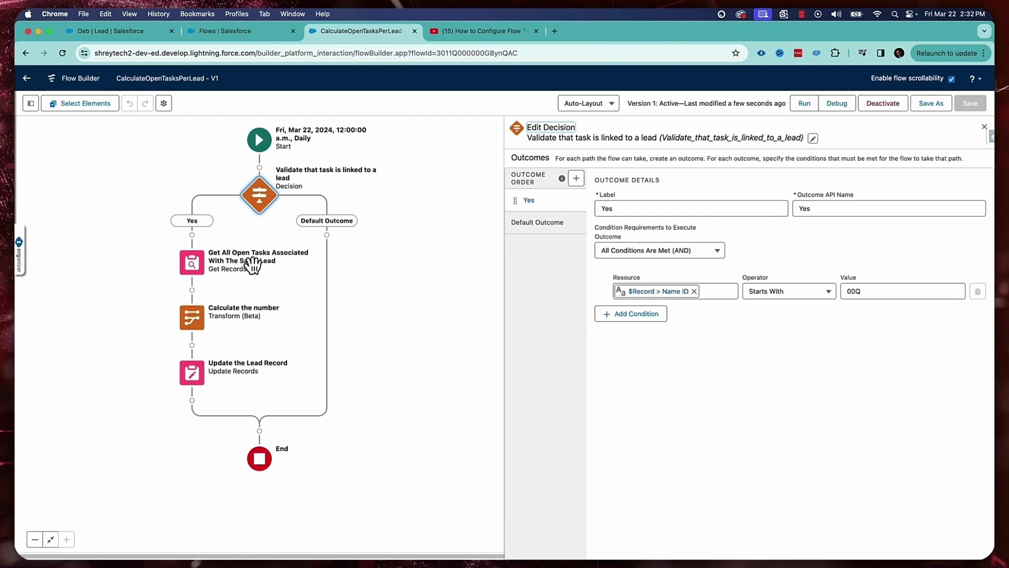
double_click(192, 262)
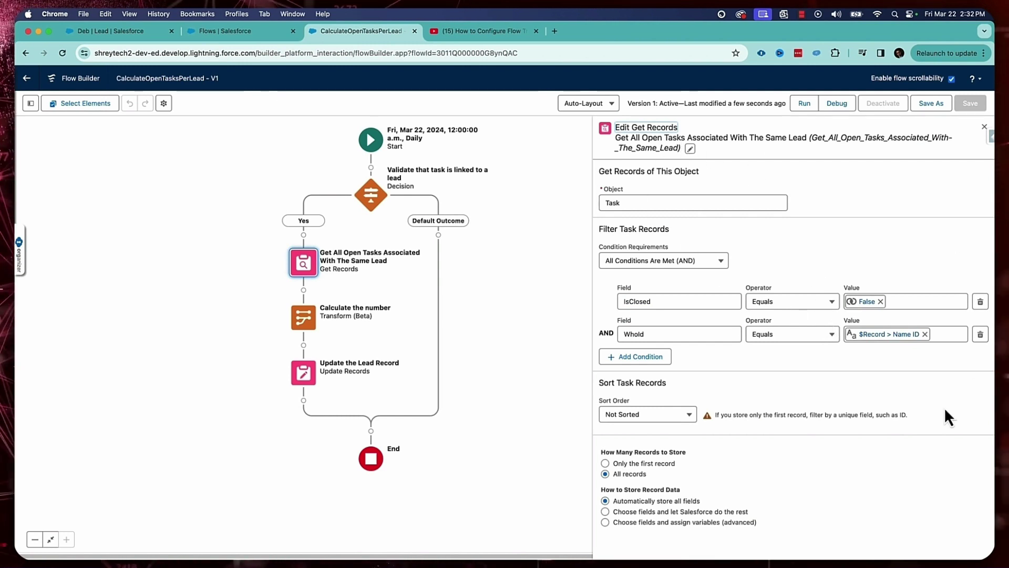
left_click(303, 318)
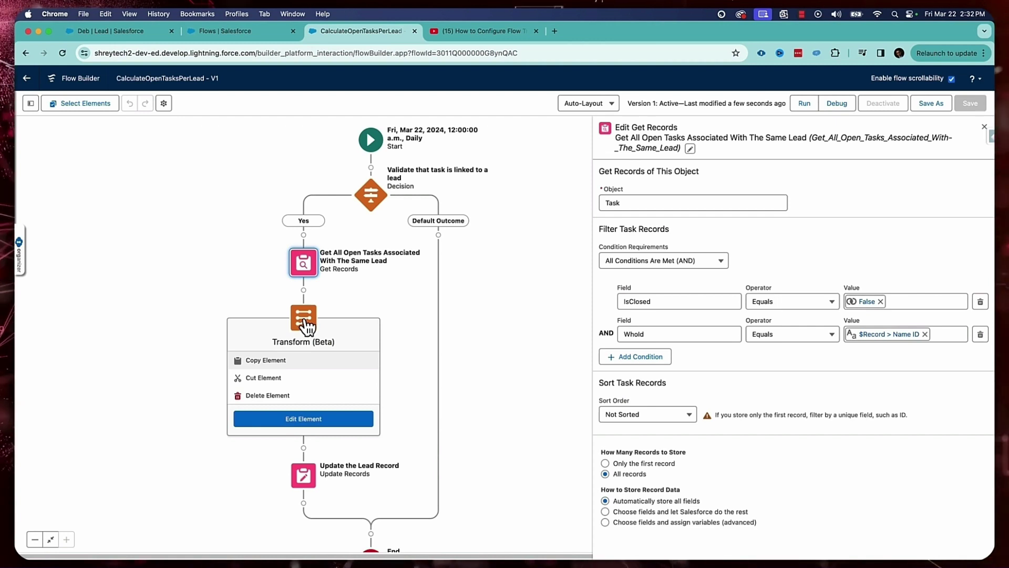
Inspect the Transform's Count aggregate into of_Open_Tasks__c and the Update the Lead Record settings
double_click(307, 326)
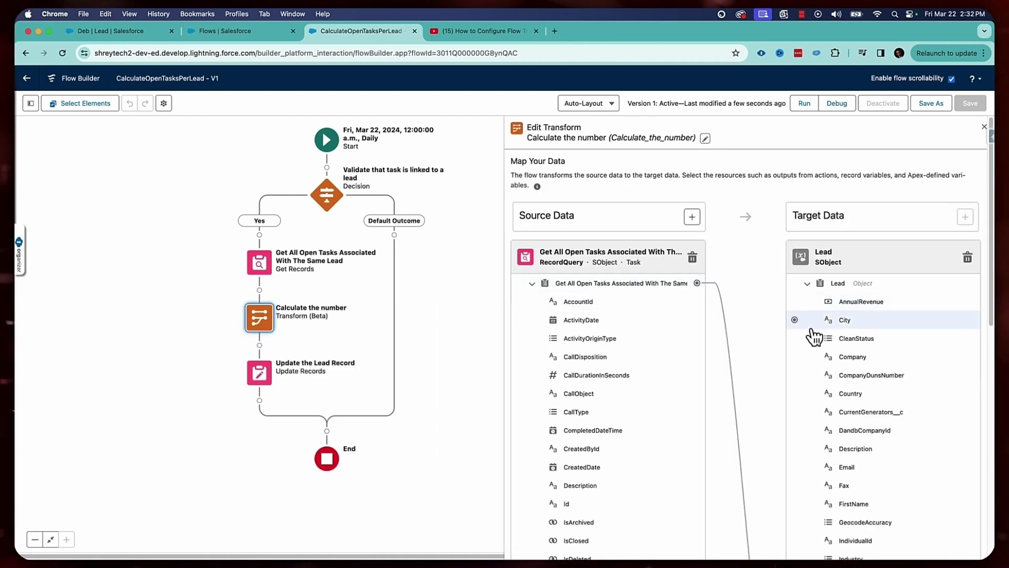
scroll(814, 337, "down", 10)
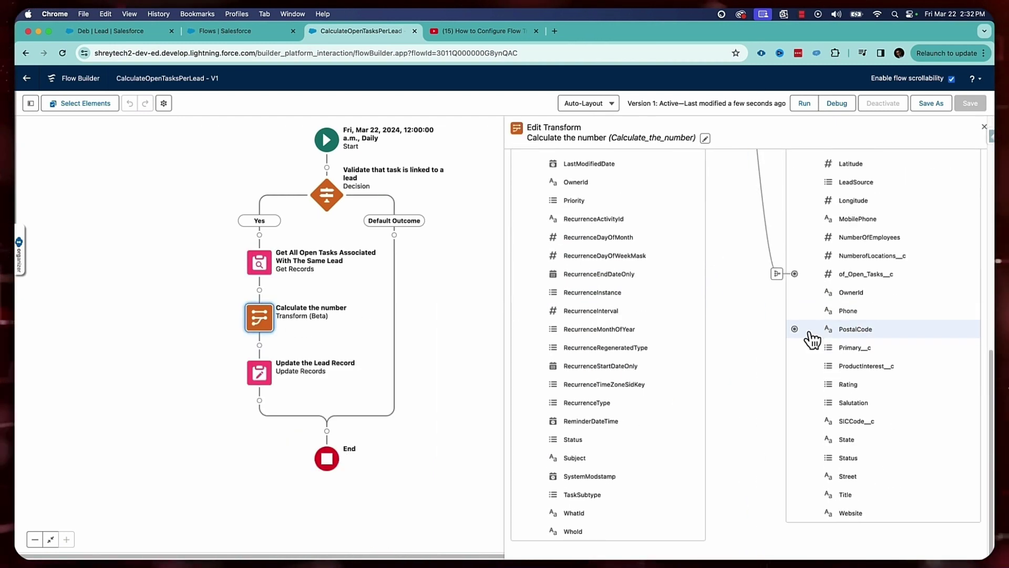
left_click(778, 274)
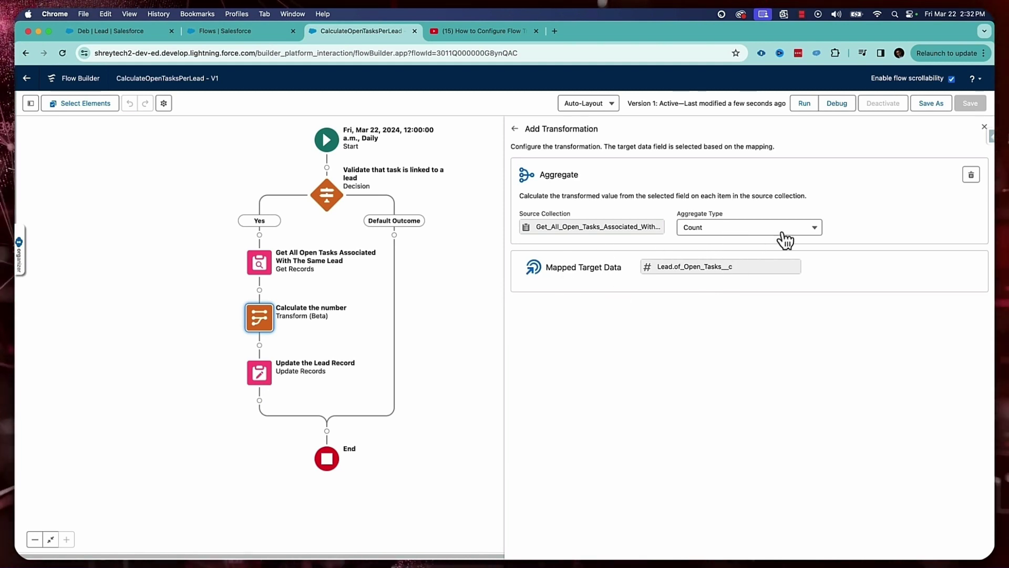
left_click(260, 374)
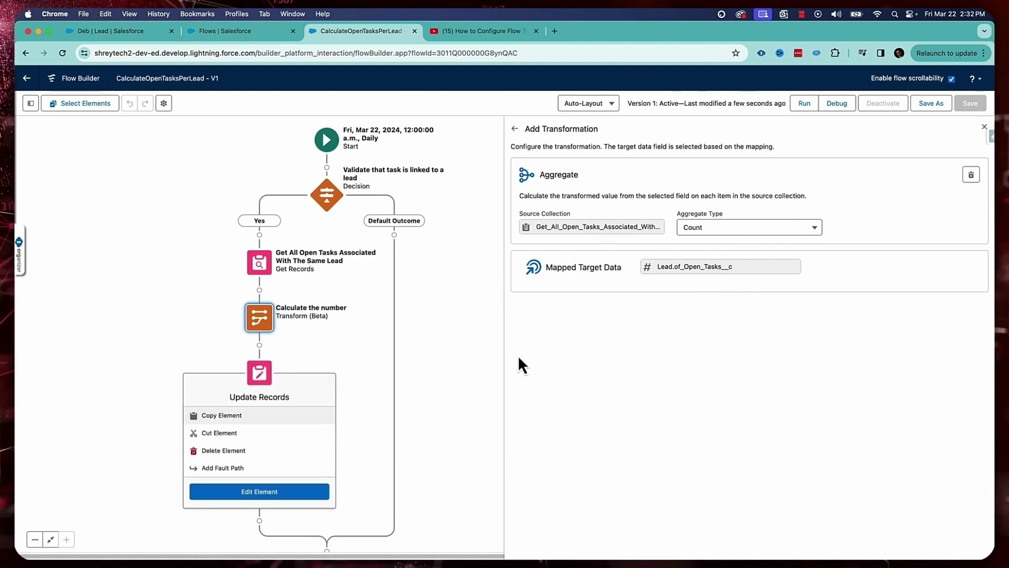
left_click(311, 491)
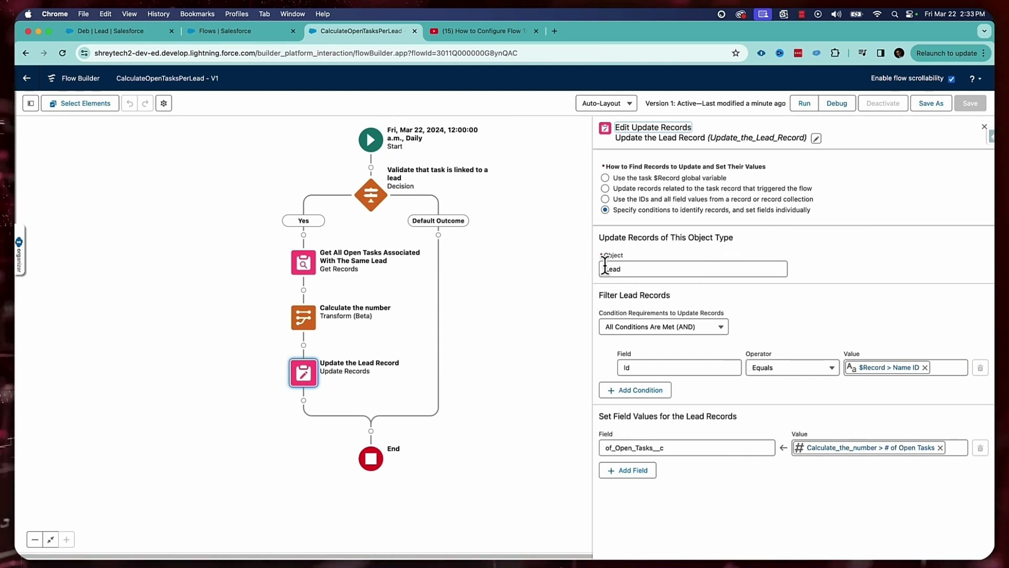
Open the lead from the Leads list, confirm # of Open Tasks is 2, and view its upcoming tasks
left_click(153, 35)
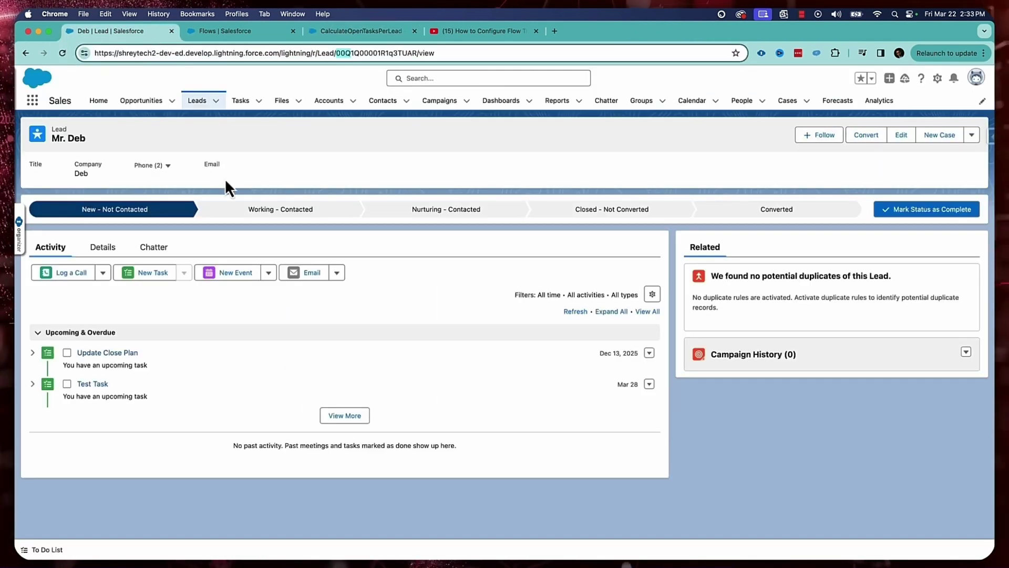
left_click(195, 102)
left_click(59, 295)
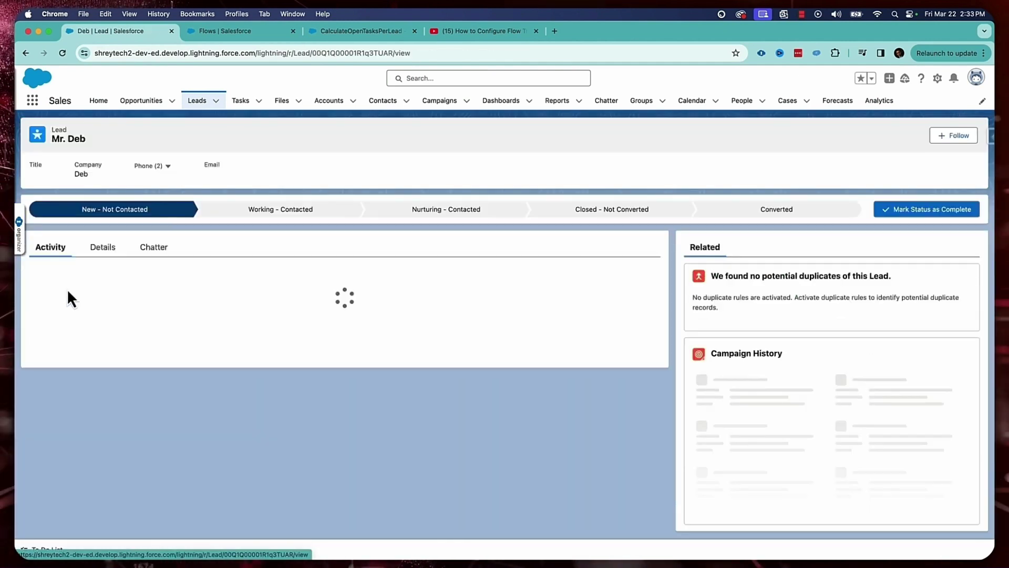
left_click(113, 254)
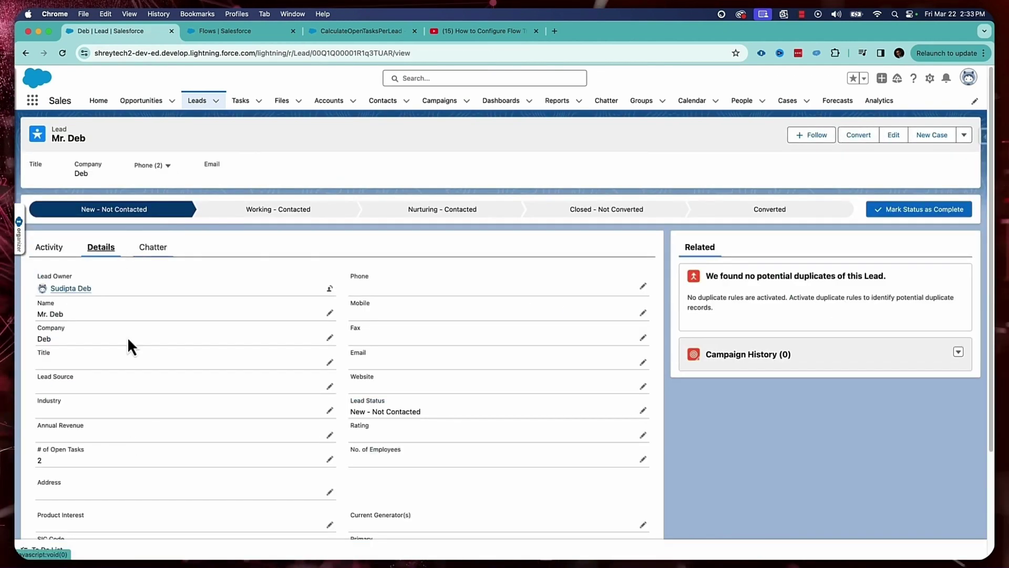
scroll(101, 463, "down", 1)
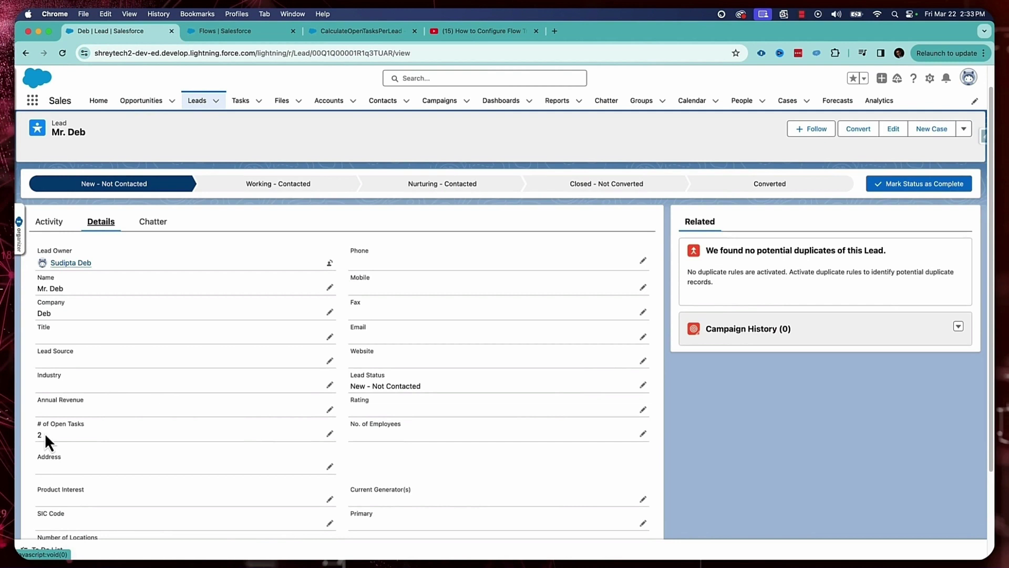
left_click(160, 230)
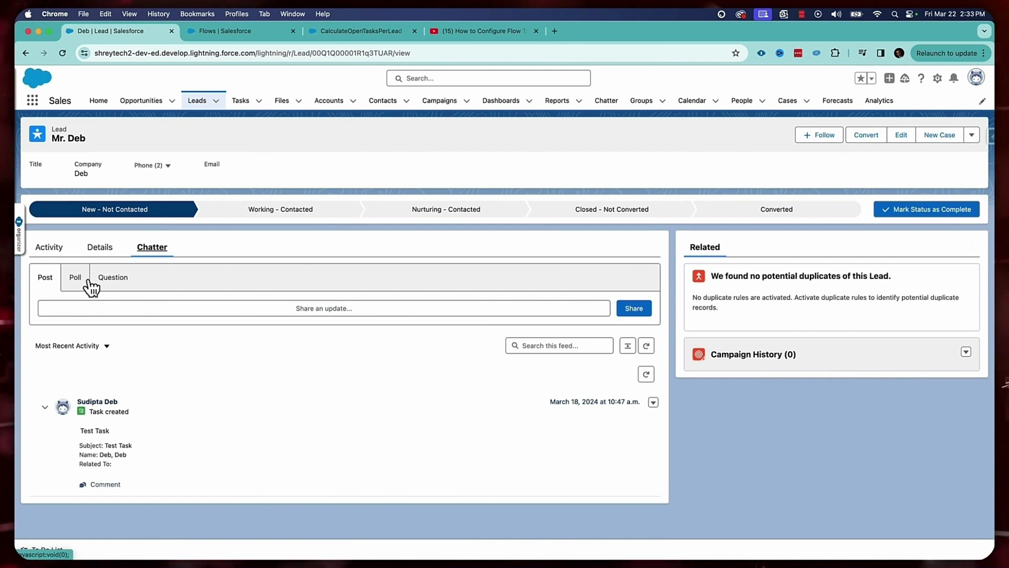
left_click(60, 250)
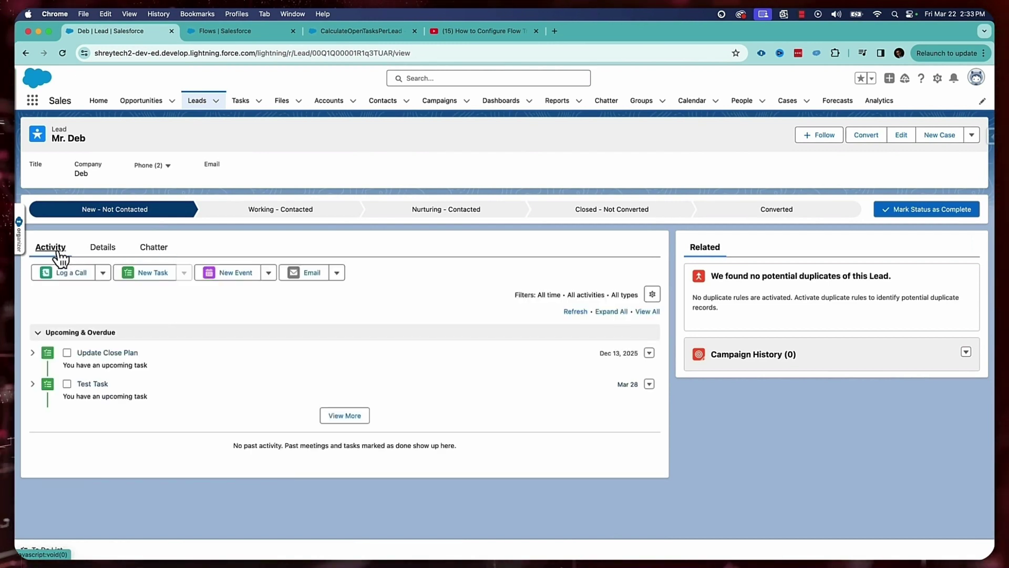
Create the task 'Test The new task' due 30 March 2024 on the lead, then view its Details
left_click(163, 273)
left_click(812, 336)
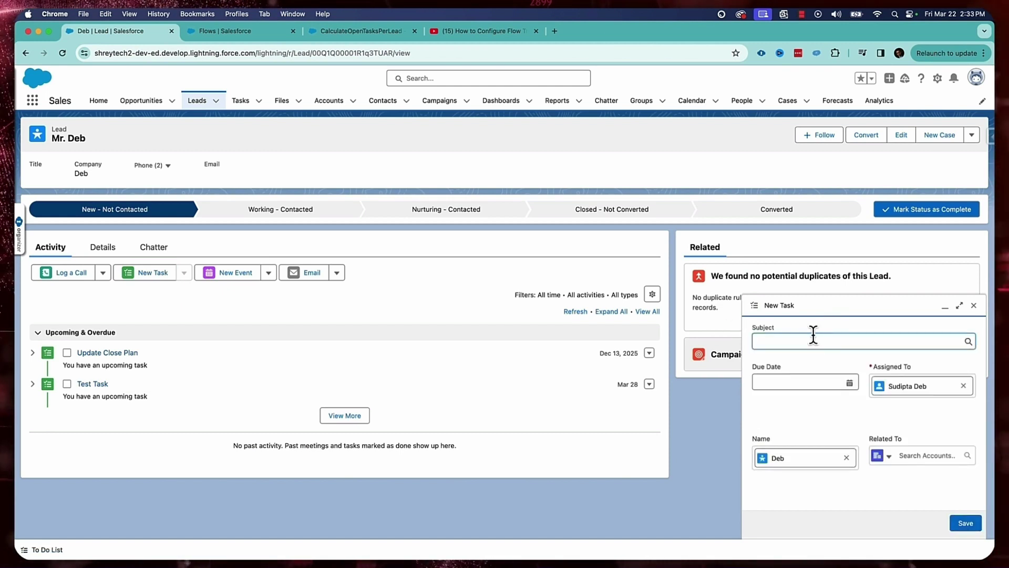
type("Test The new")
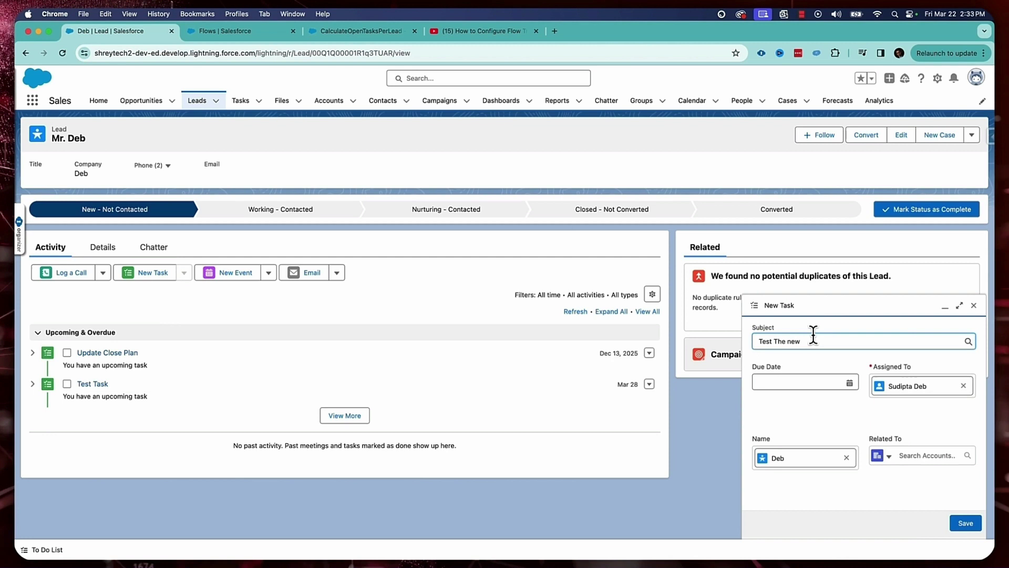
type(" task")
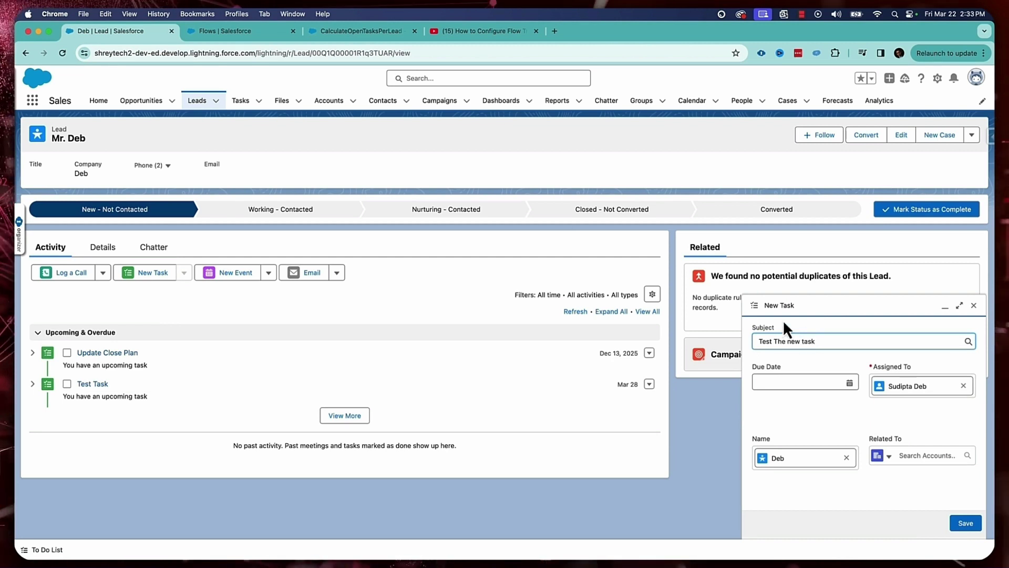
left_click(806, 383)
scroll(879, 480, "down", 2)
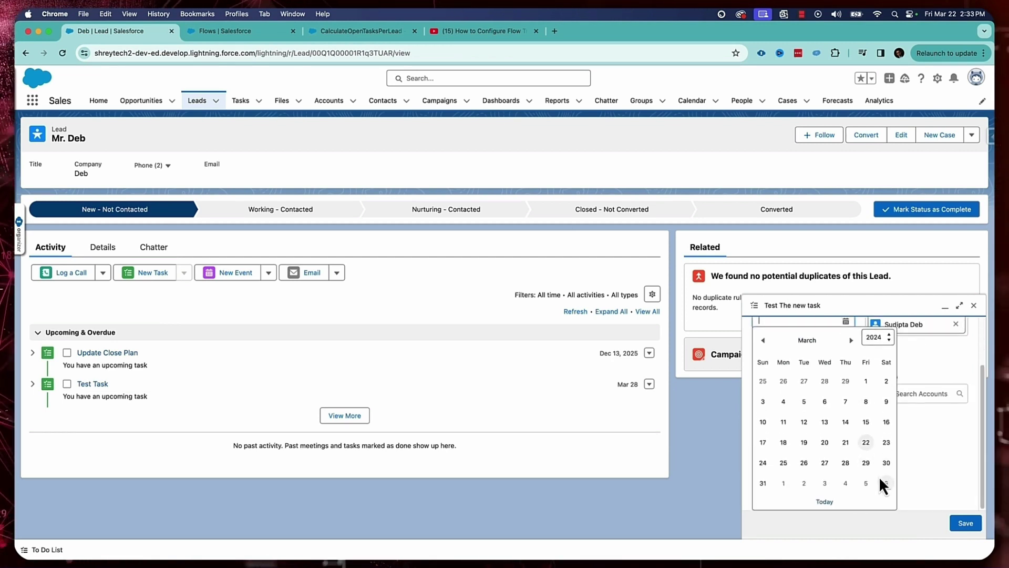
left_click(886, 463)
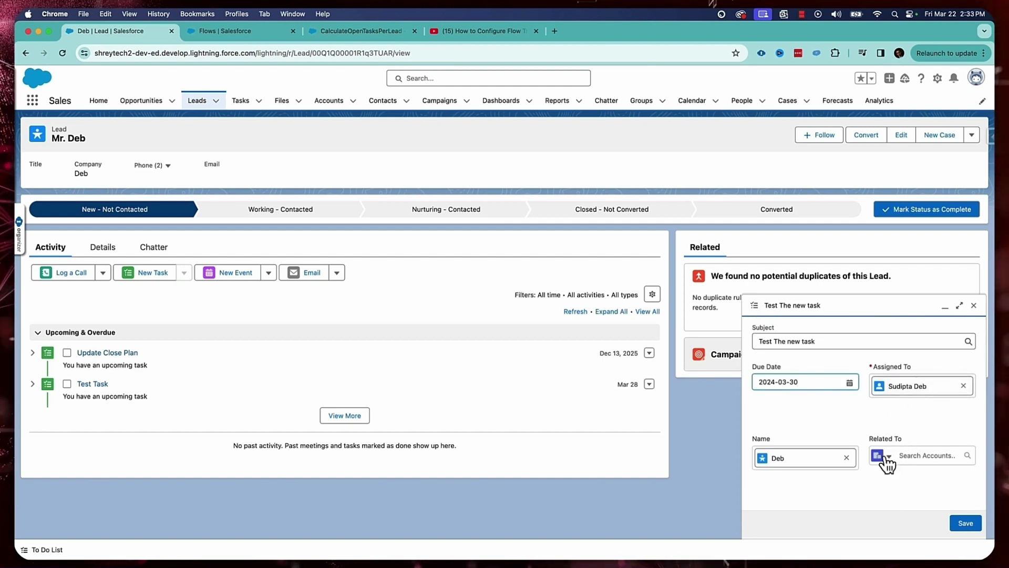
left_click(965, 522)
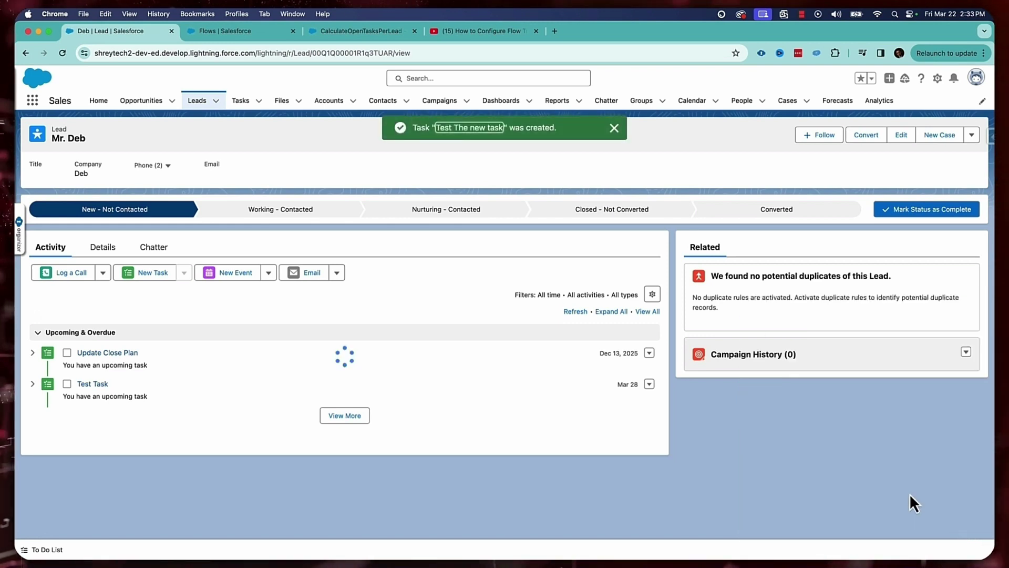
left_click(101, 246)
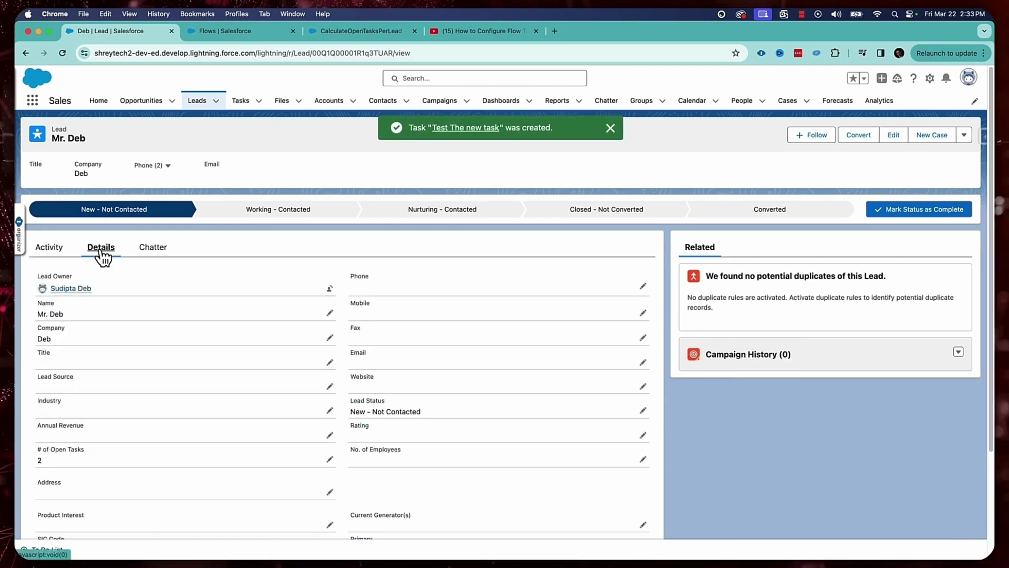
Reload the lead to confirm # of Open Tasks is still 2, then return to Flow Builder
left_click(63, 53)
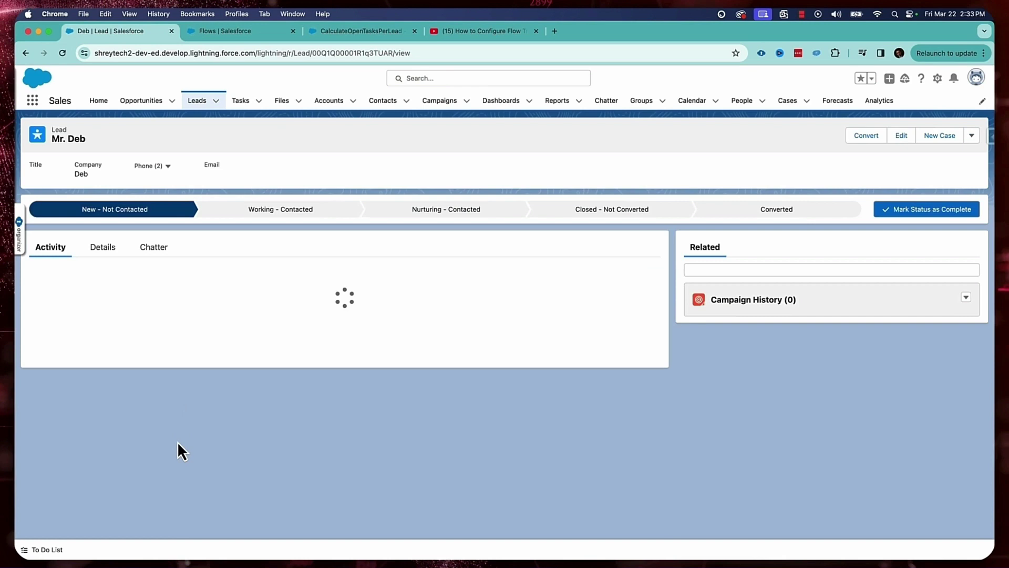
left_click(100, 247)
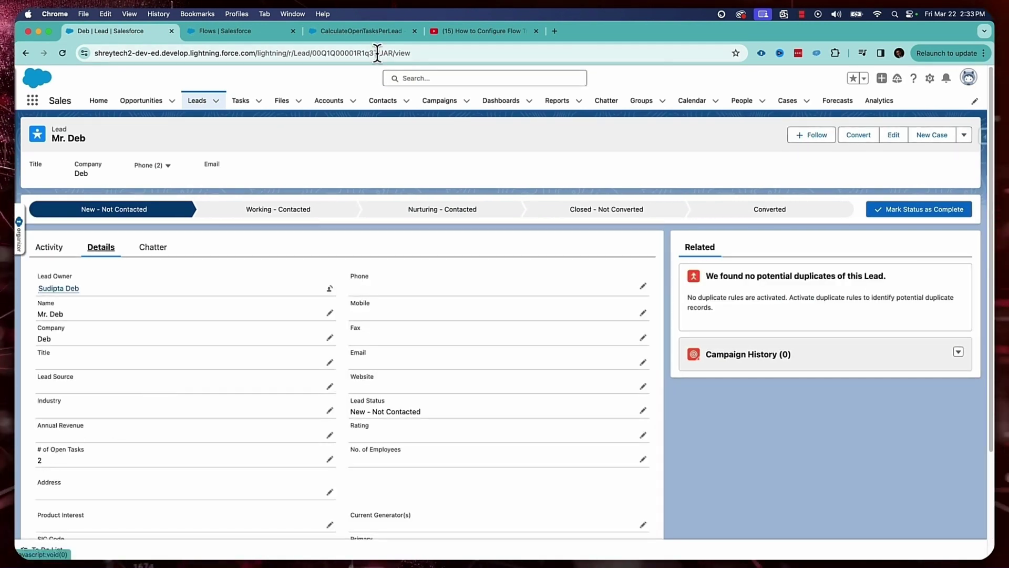
left_click(371, 35)
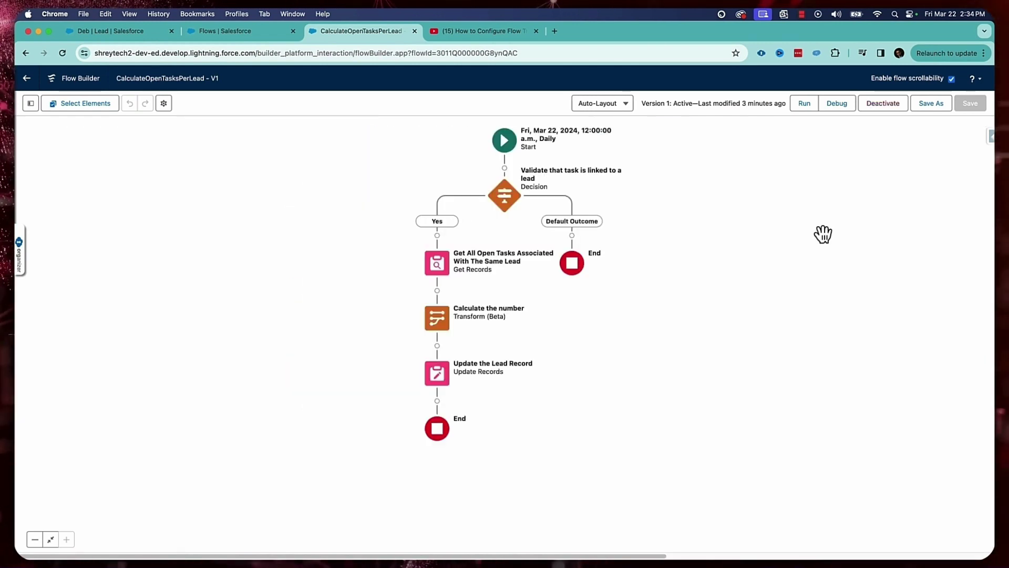
Debug-run the flow, then reload the lead's Details to check # of Open Tasks reads 3
left_click(844, 105)
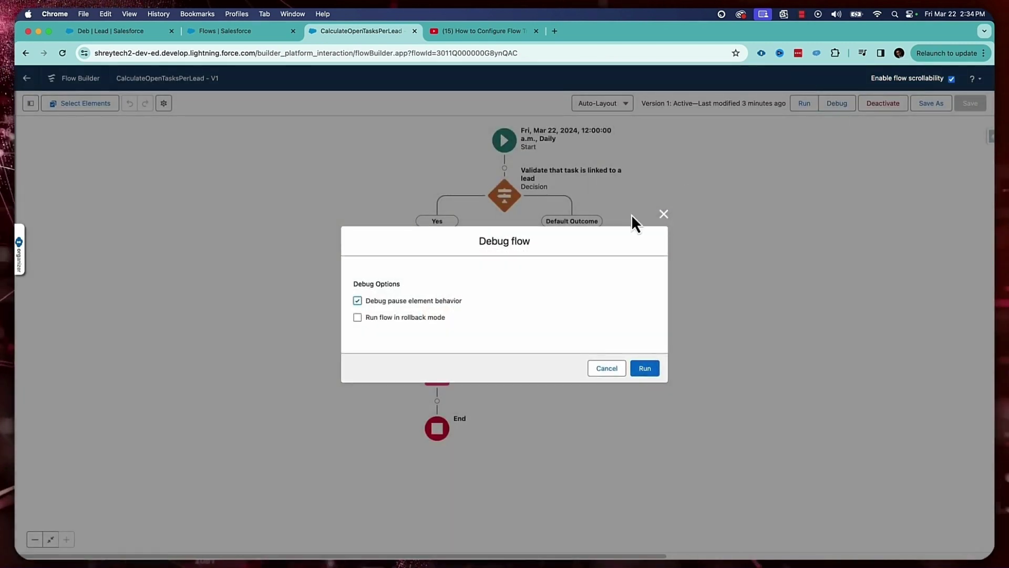
left_click(645, 368)
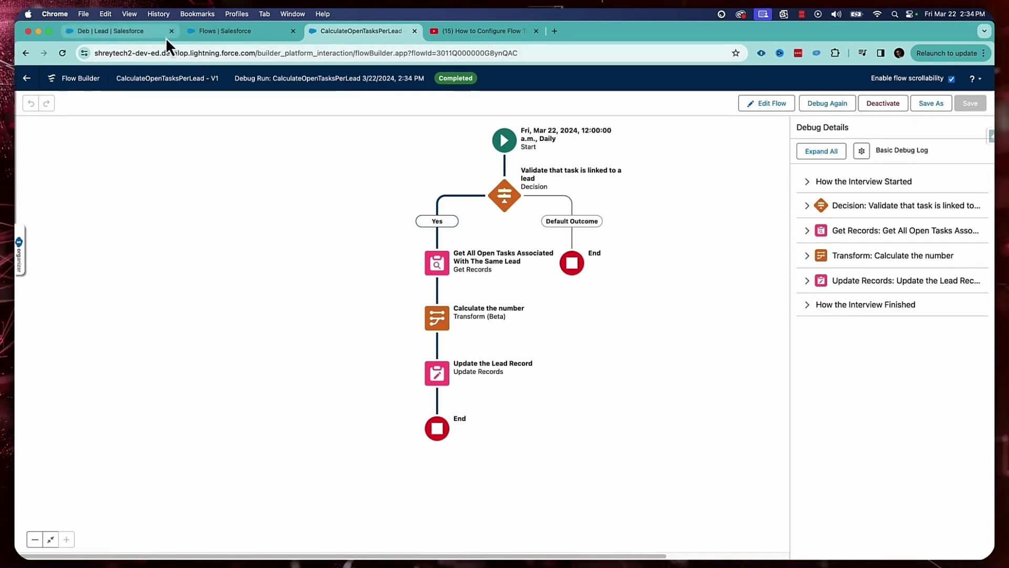
left_click(143, 35)
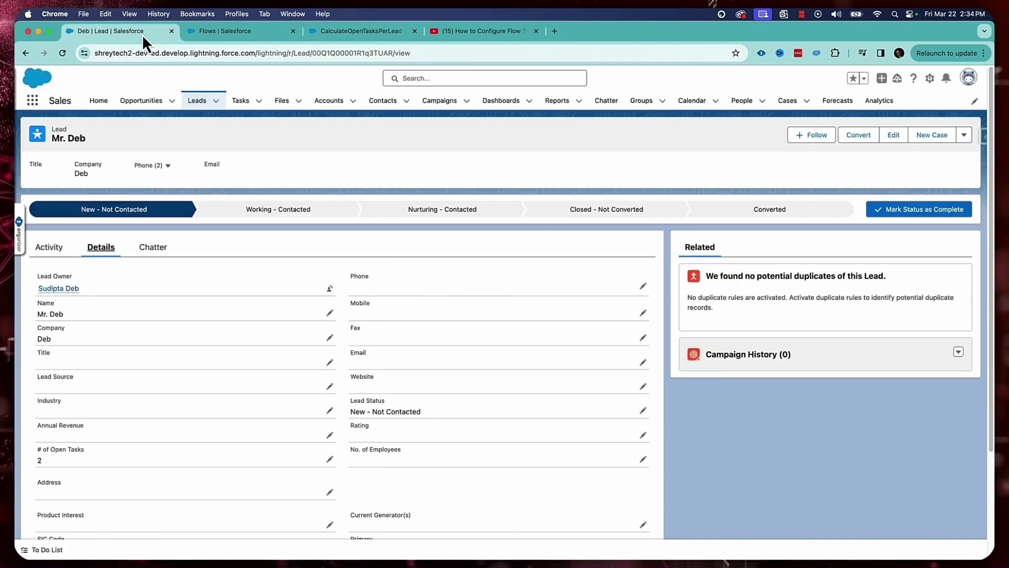
left_click(61, 53)
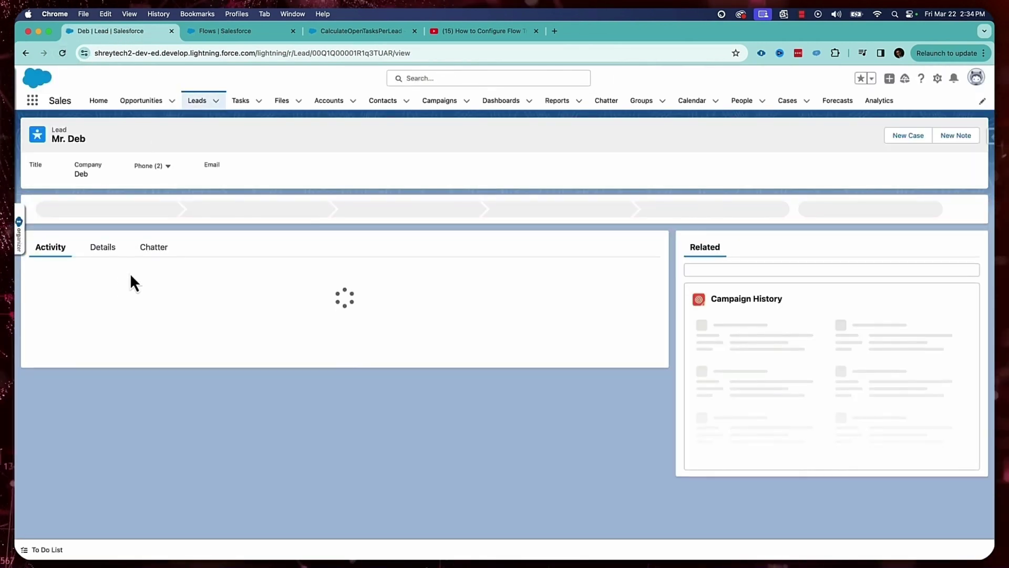
left_click(103, 247)
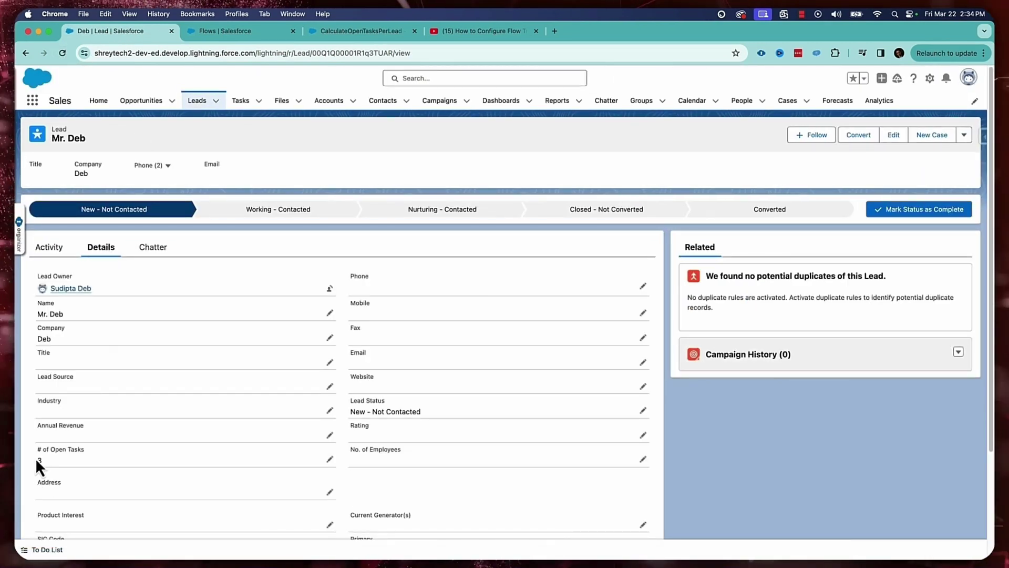